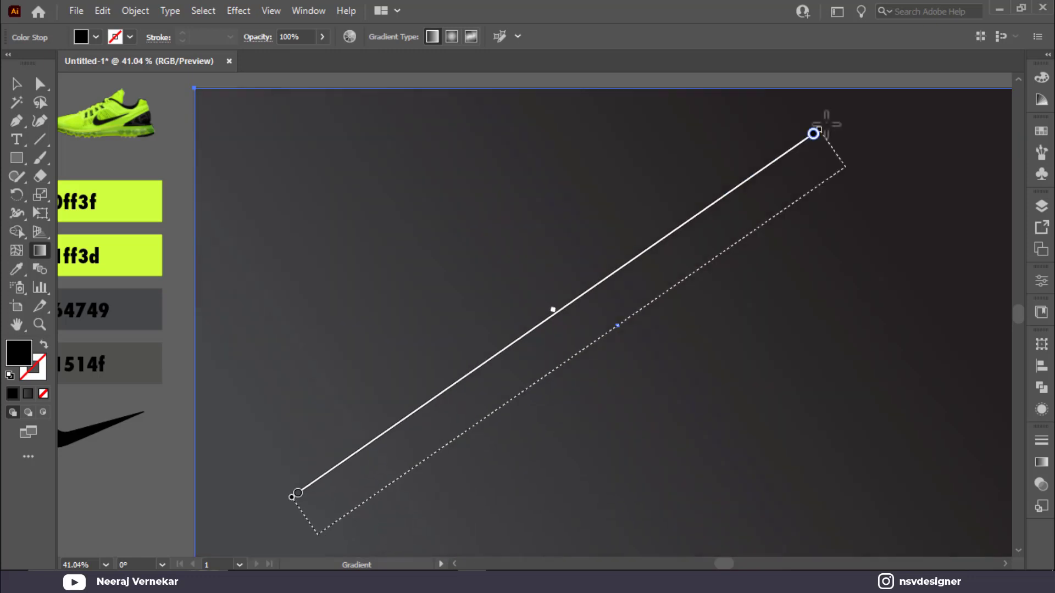
Draw a closed four-sided shape over the right part of the artboard with the Pen tool, giving its left edge a diagonal slant
key("v")
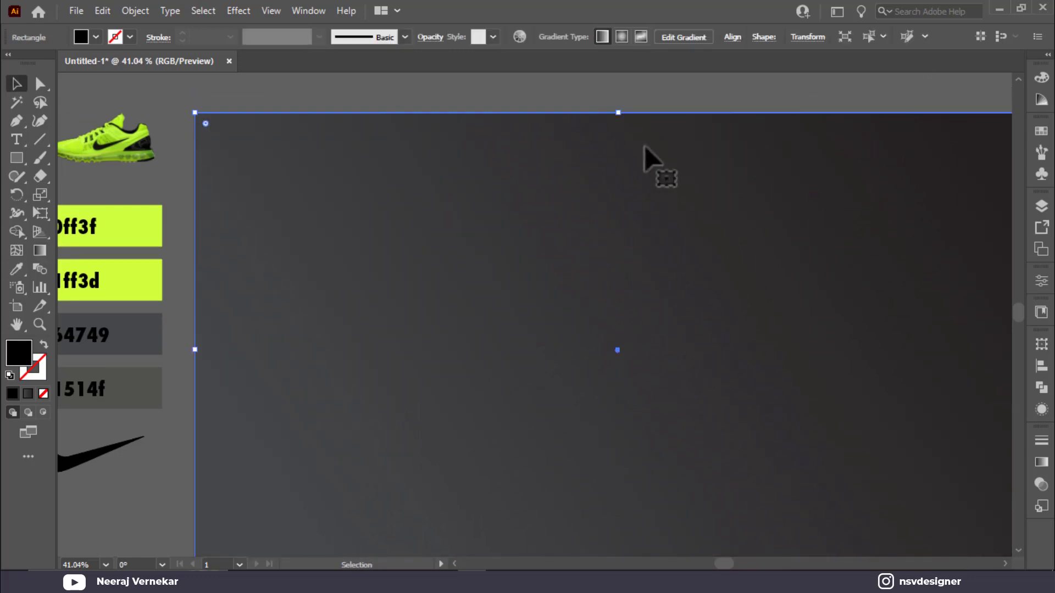
left_click(648, 95)
scroll(648, 94, "down", 1)
left_click_drag(698, 233, 619, 218)
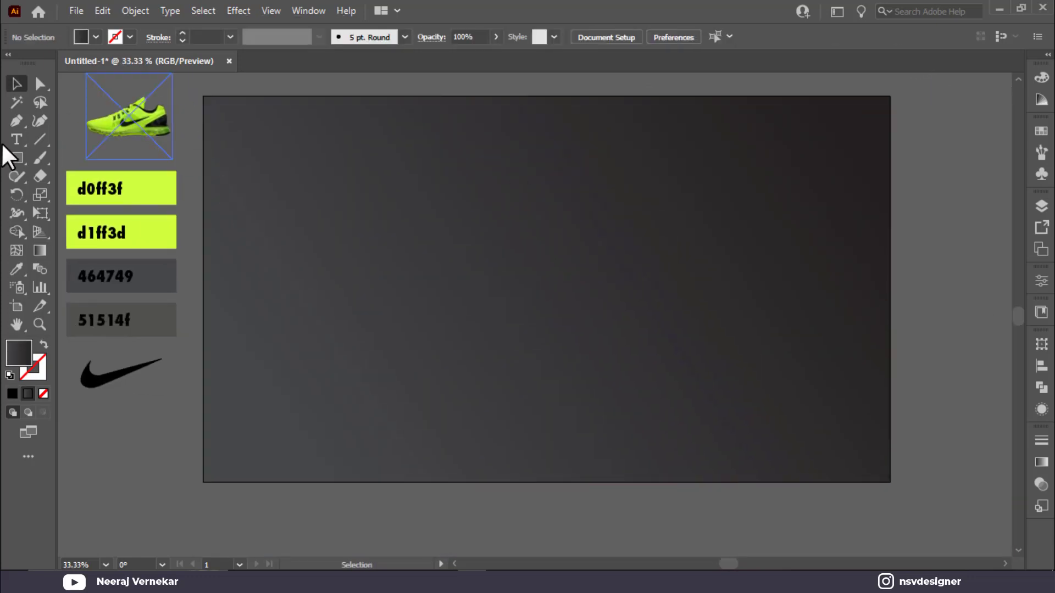
left_click(16, 120)
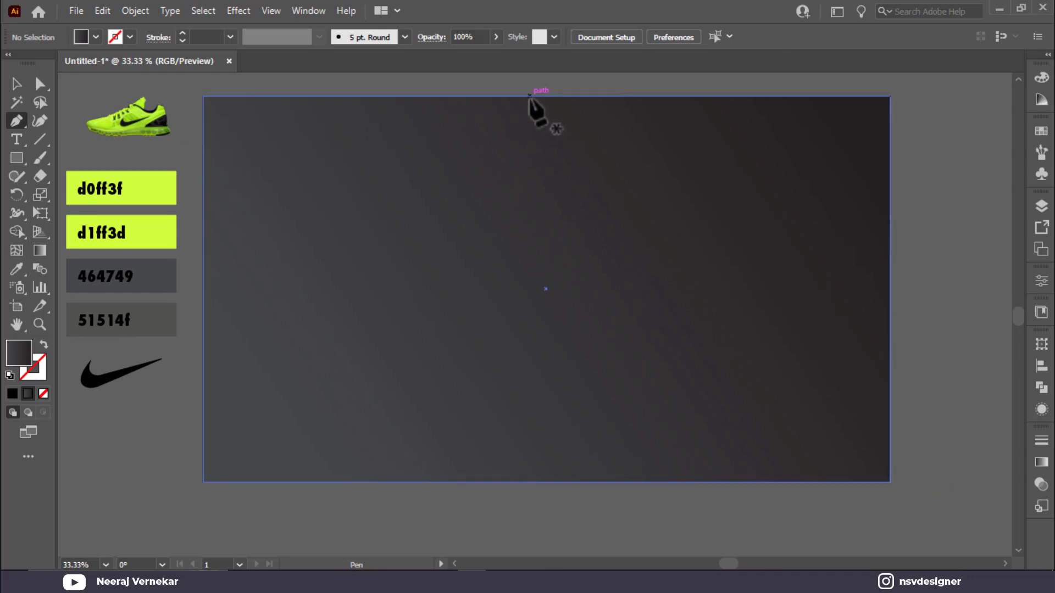
left_click_drag(529, 95, 538, 109)
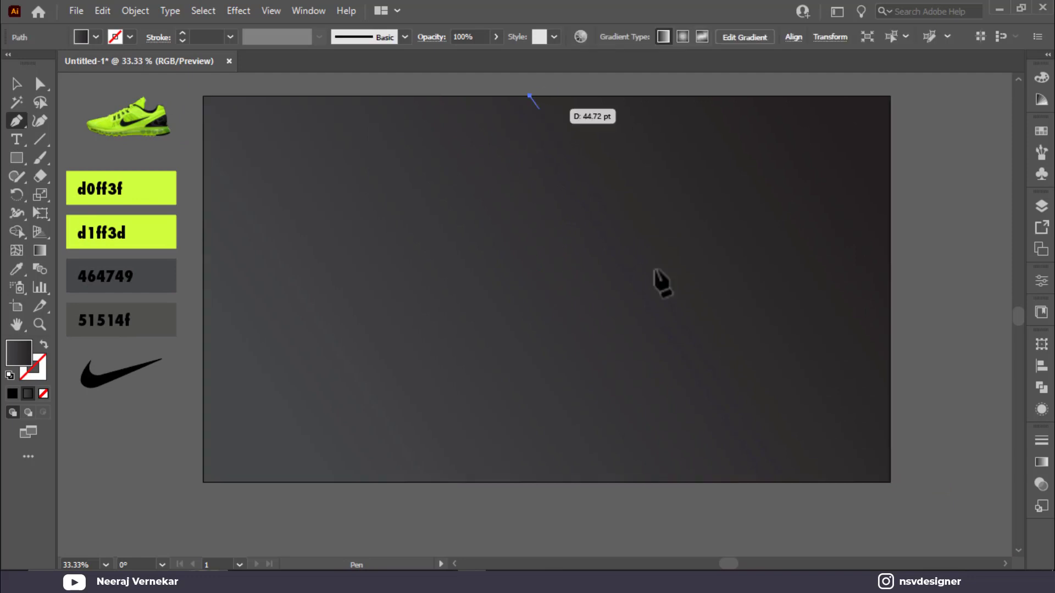
left_click(713, 481)
left_click(889, 482)
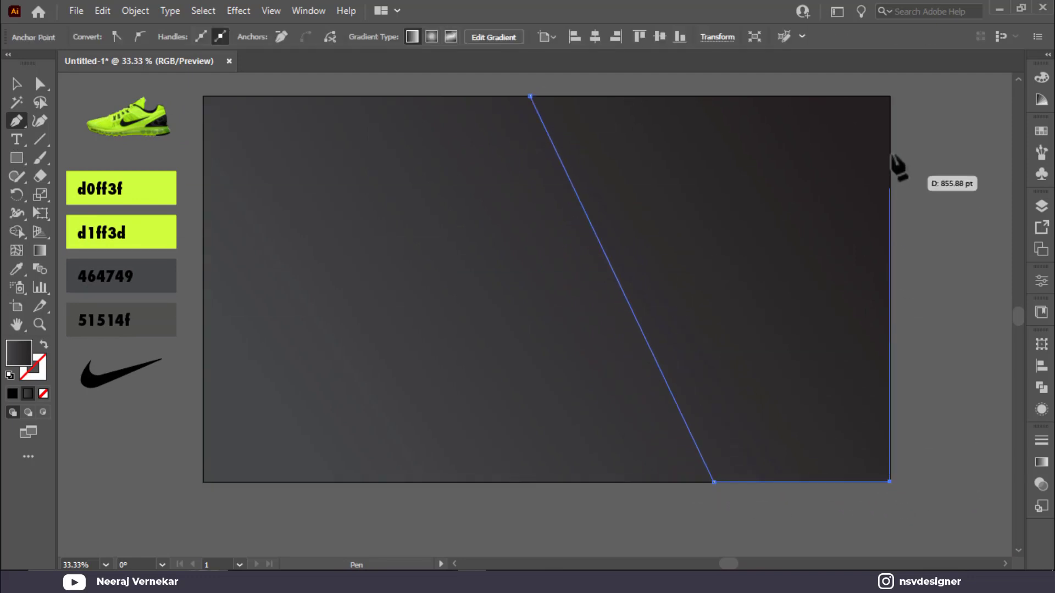
left_click(889, 96)
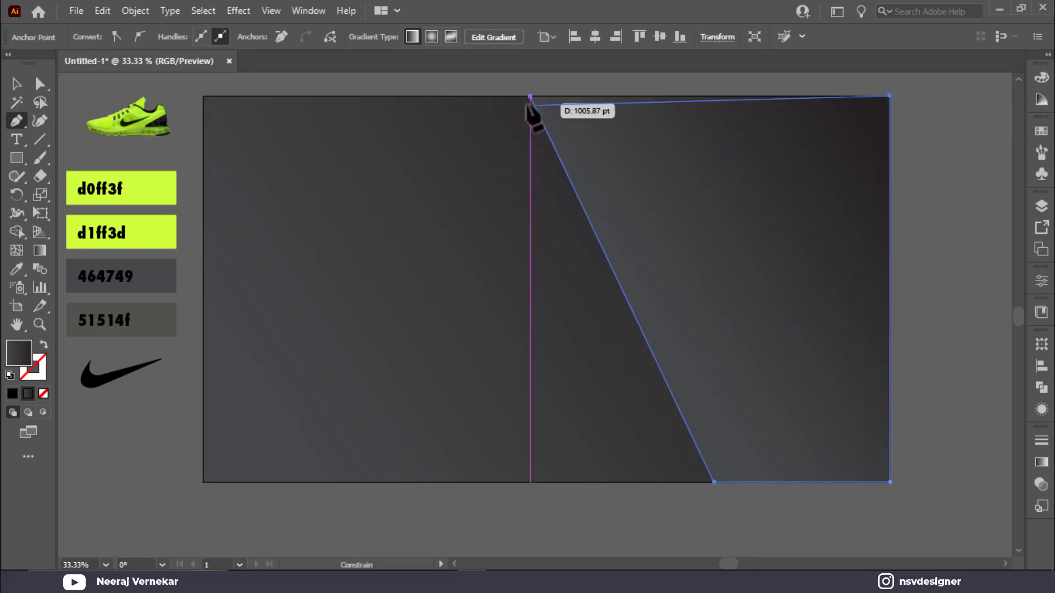
left_click(530, 96)
Fill the slanted shape with the colour of the d0ff3f swatch
key("i")
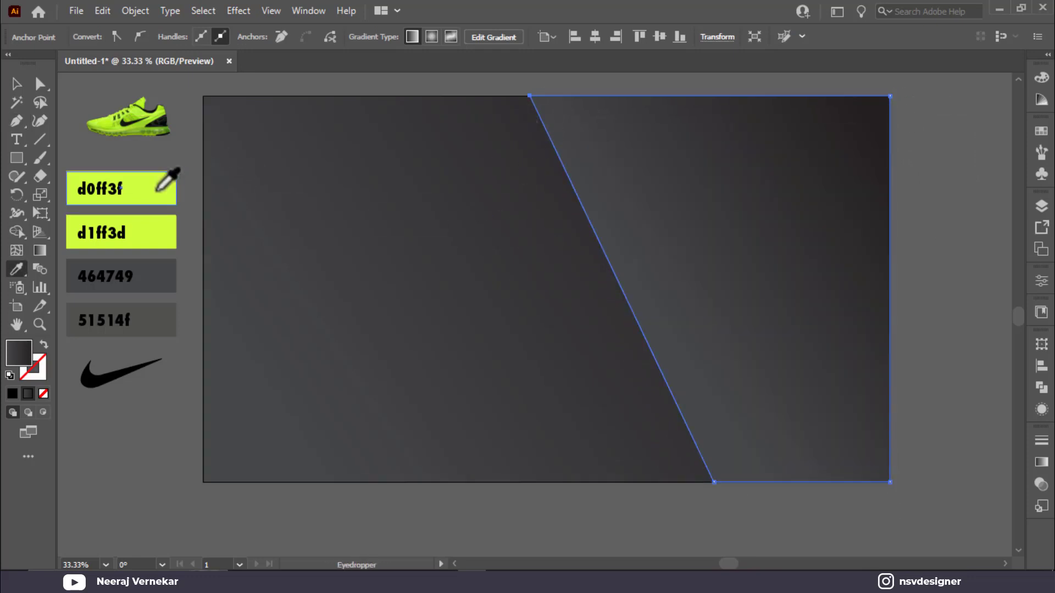
left_click(157, 190)
key("v")
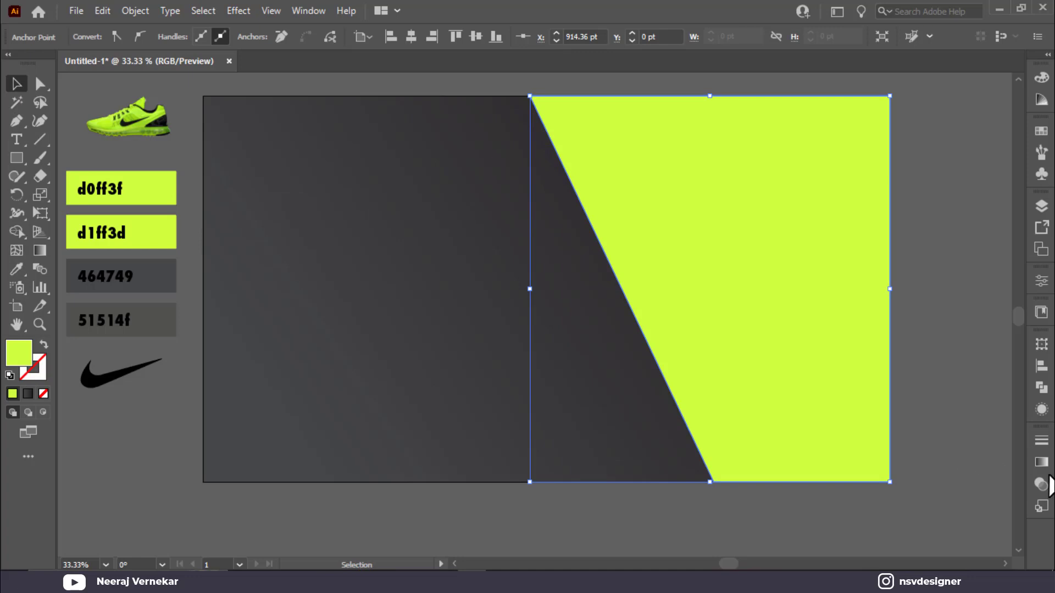
Apply a linear gradient to the slanted shape, sampling its start colour from the d0ff3f swatch and its end colour from d1ff3d
left_click(1041, 462)
left_click(865, 406)
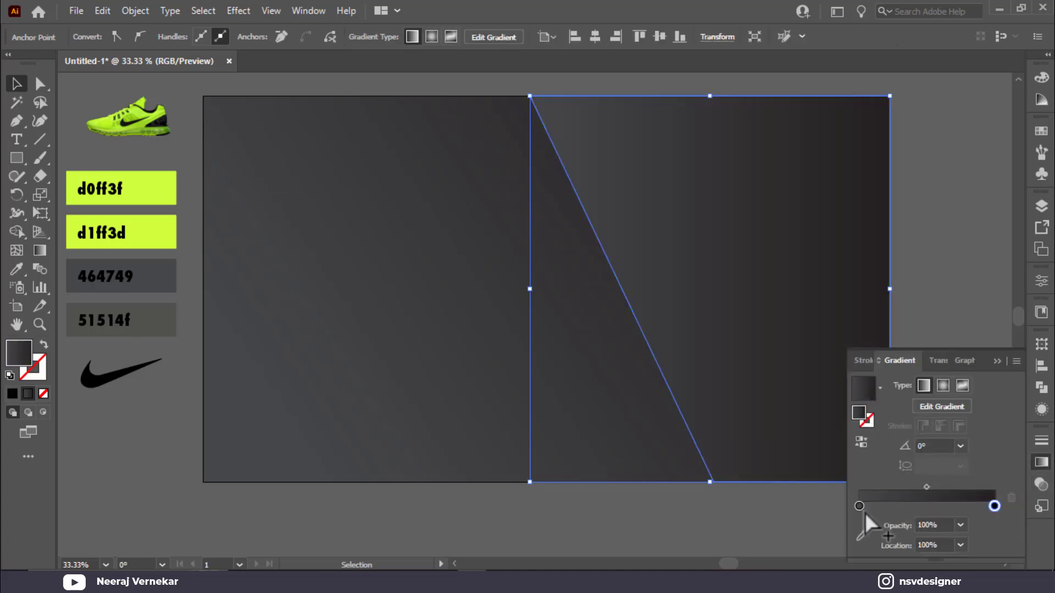
left_click(861, 534)
left_click(174, 188)
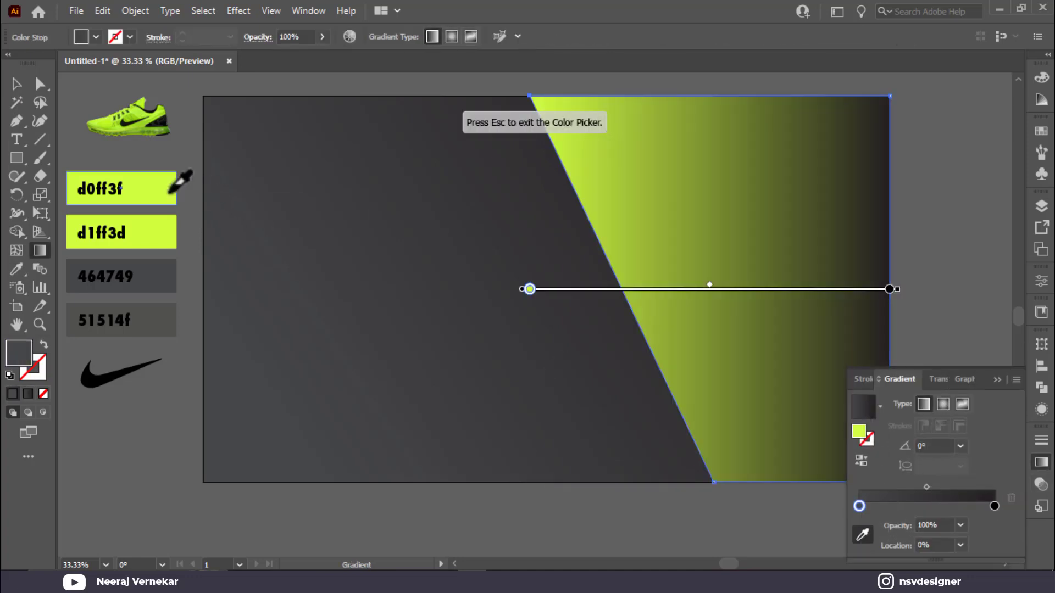
left_click(994, 506)
left_click(167, 233)
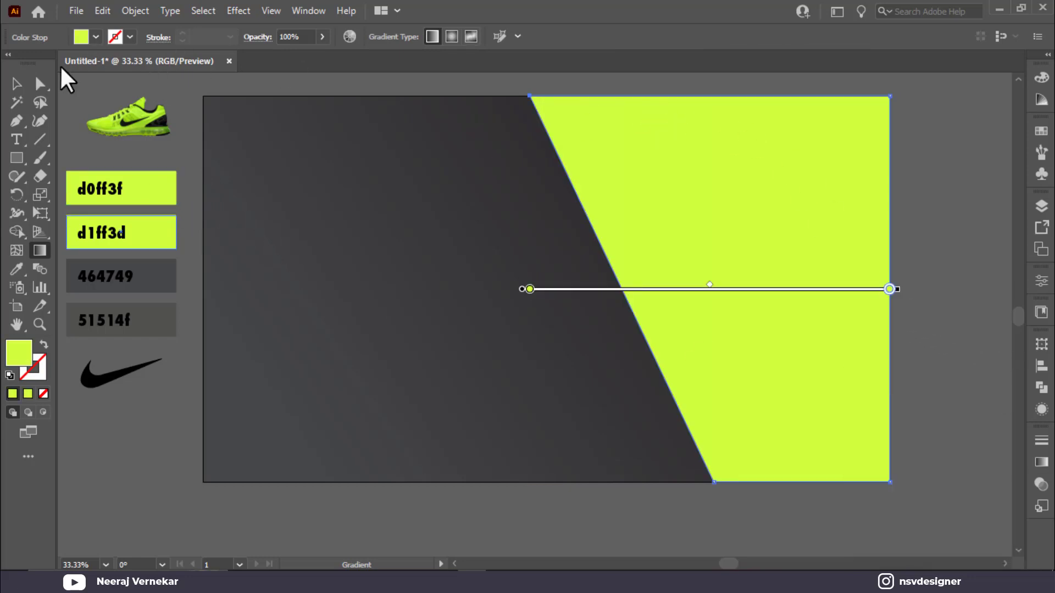
Redirect the green shape's gradient diagonally from its upper middle to its lower right, and deselect the shape
left_click(16, 84)
key("g")
mouse_move(675, 126)
left_mouse_down()
mouse_move(730, 205)
mouse_move(824, 417)
mouse_move(838, 437)
mouse_move(875, 428)
left_mouse_up()
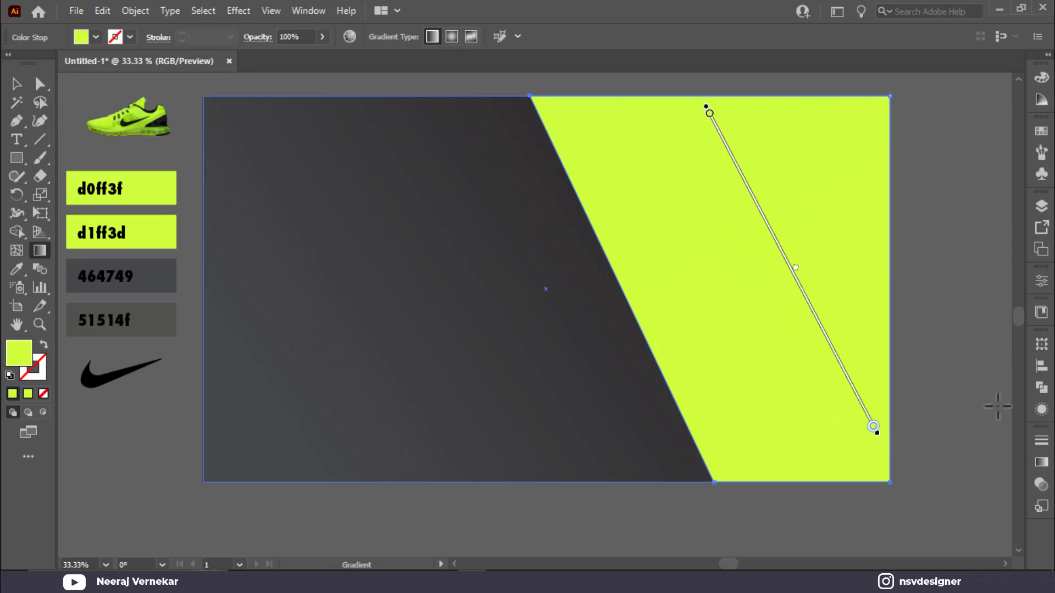
key("v")
left_click(966, 387)
Bring the shoe image beside the artboard to the front of the stacking order
scroll(447, 370, "up", 1)
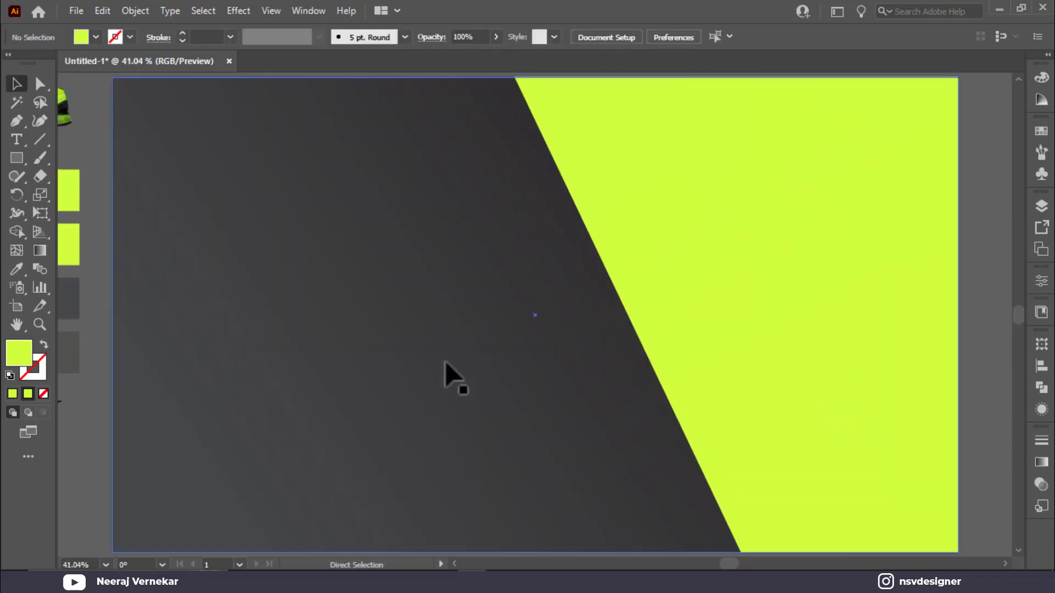
right_click(63, 111)
mouse_move(158, 254)
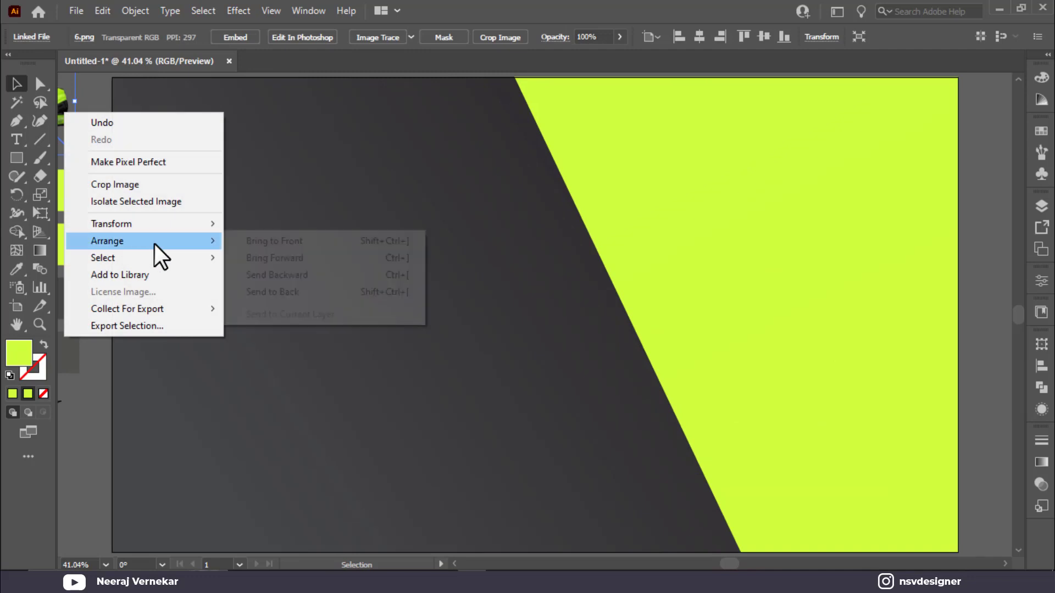
left_click(273, 241)
Place the shoe on the artboard, enlarged and tilted toe-down across the diagonal edge between the dark background and green panel
left_click_drag(101, 130, 937, 332)
mouse_move(772, 346)
left_mouse_down()
mouse_move(802, 351)
mouse_move(774, 350)
left_mouse_up()
left_click(985, 349)
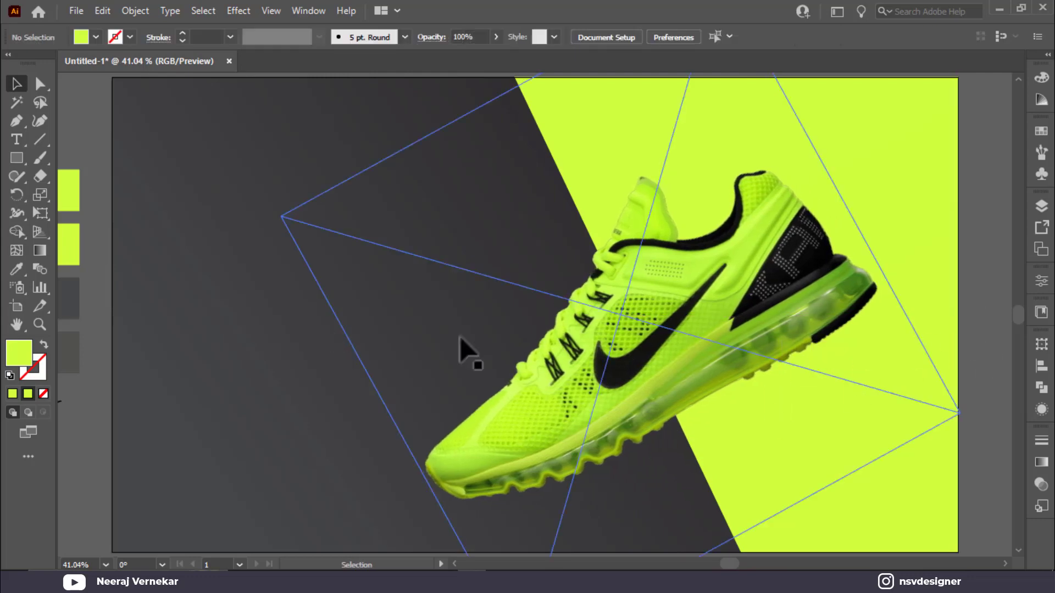
Add a Drop Shadow effect to the shoe image with a blur of 20 pt
left_click(668, 346)
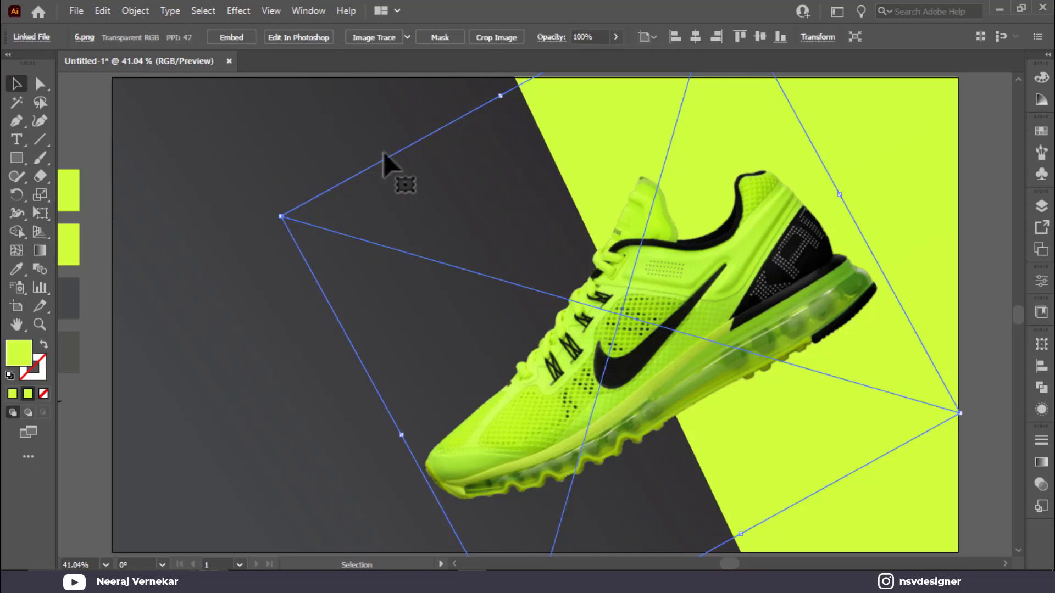
left_click(229, 8)
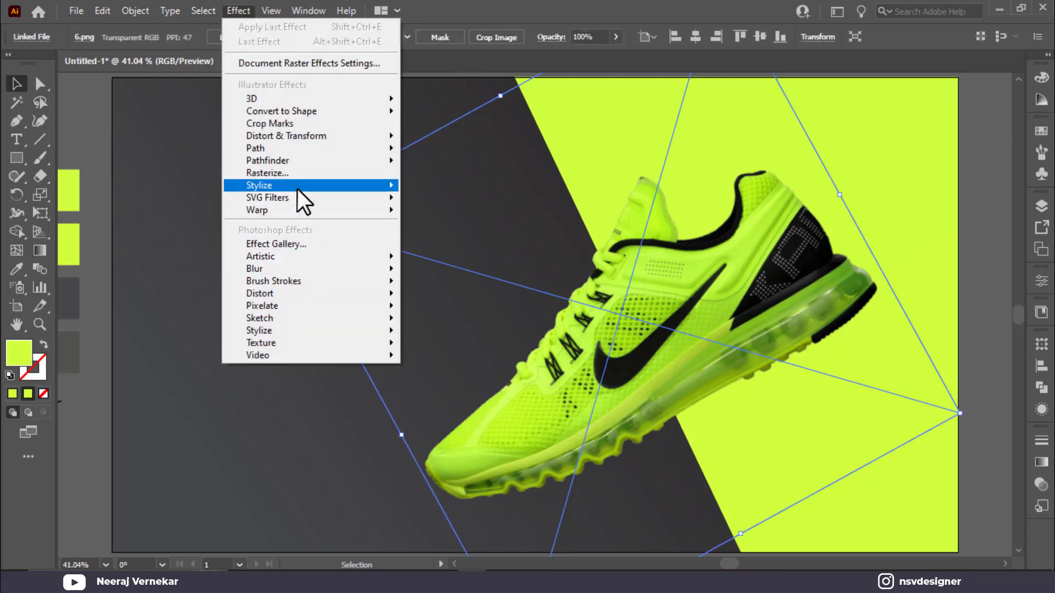
mouse_move(363, 187)
left_click(434, 188)
left_click_drag(925, 121, 413, 127)
left_click(305, 261)
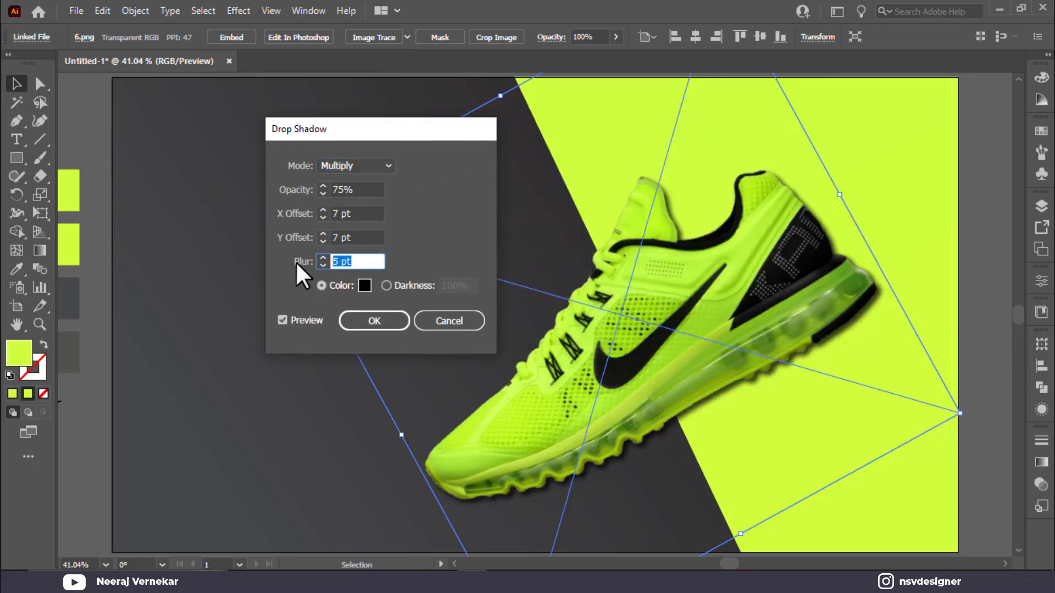
Try a Y offset of 10 pt for the shoe's drop shadow, and return it to 7 pt
left_click(322, 233)
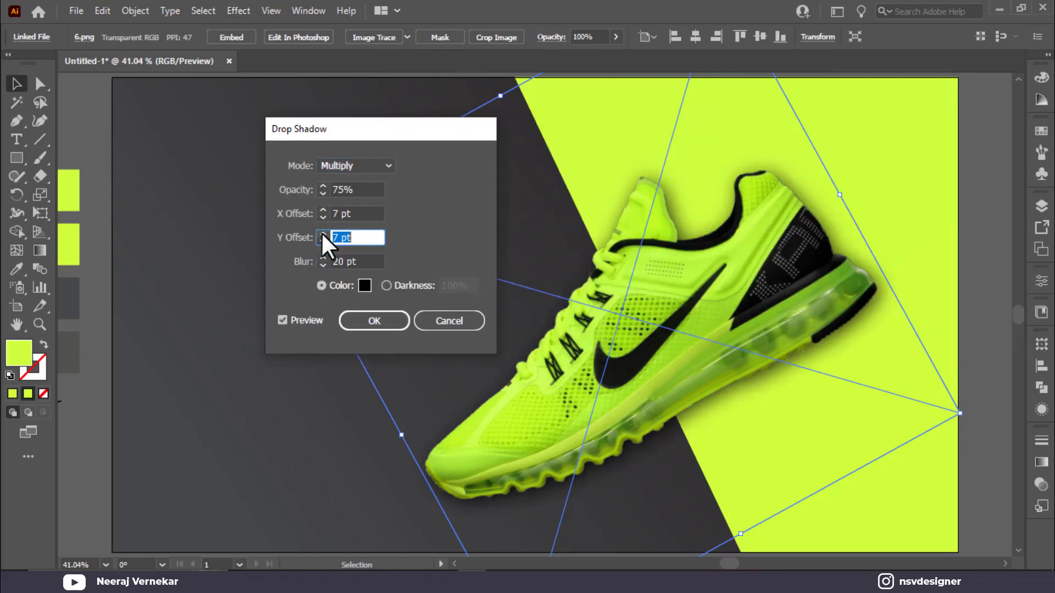
left_click(323, 234)
left_click(319, 240)
left_click(318, 240)
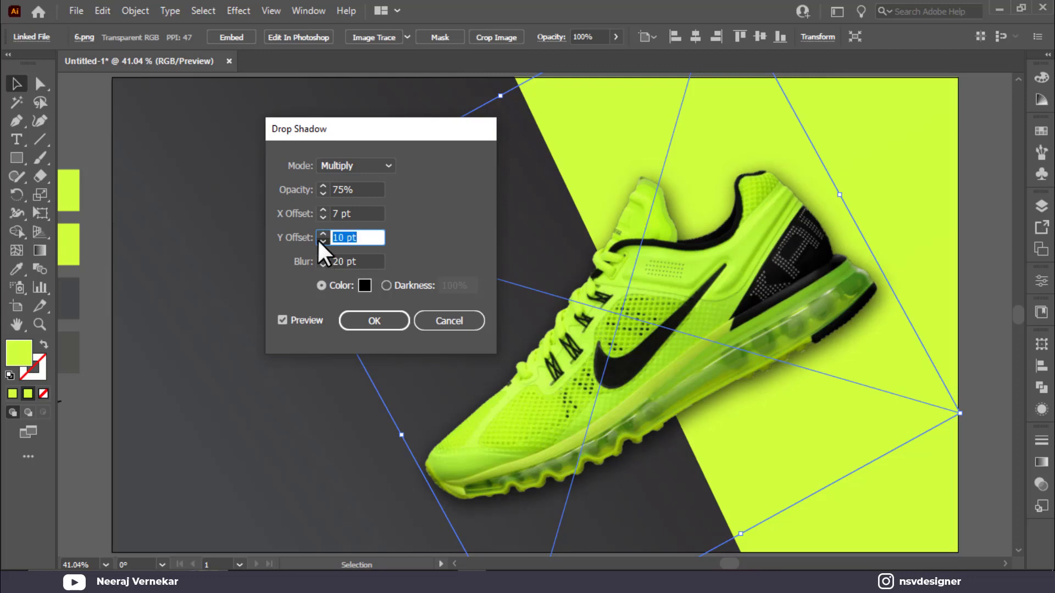
left_click(318, 240)
left_click(318, 240)
left_click(319, 240)
Set the drop shadow's X offset to 12 pt and its blur to 24 pt
left_click(321, 209)
left_click(321, 208)
left_click(321, 209)
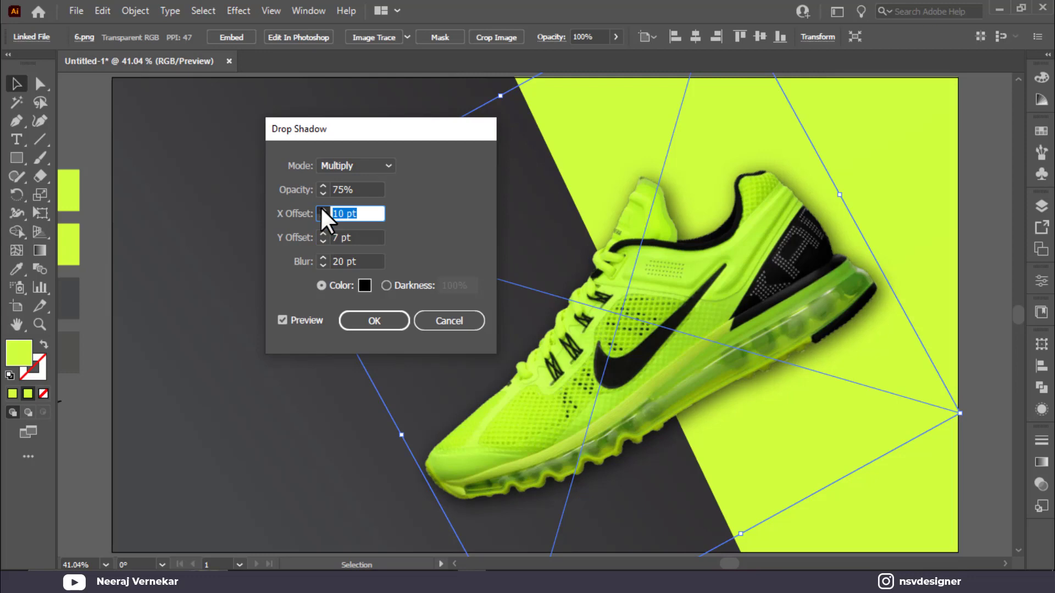
left_click(321, 208)
left_click(322, 208)
left_click(322, 256)
left_click(322, 256)
left_click(321, 253)
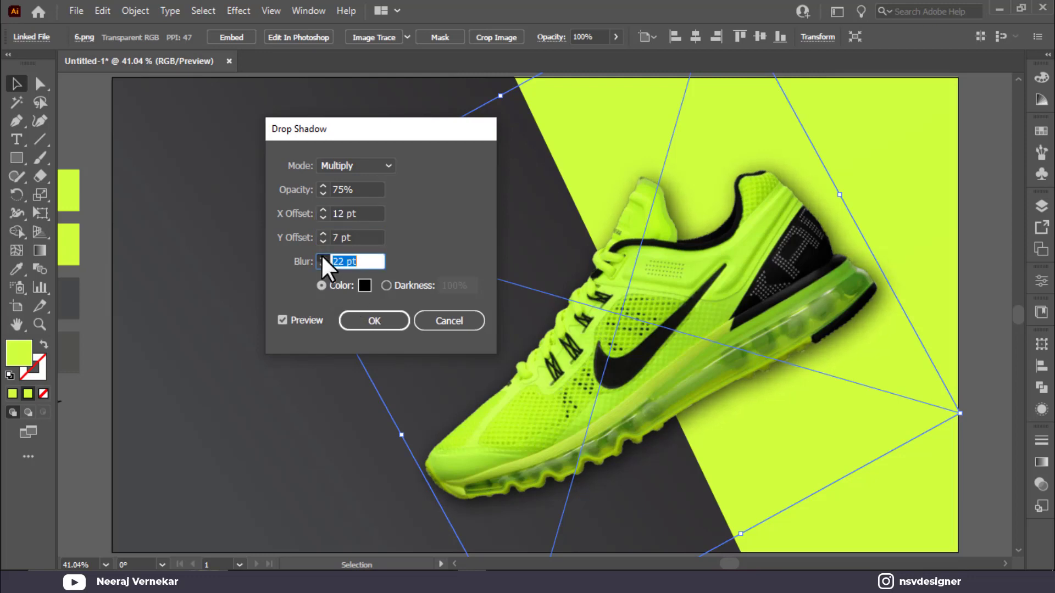
left_click(321, 254)
Set the drop shadow's colour to the dark green 142d04, apply the effect and deselect the shoe
left_click(364, 286)
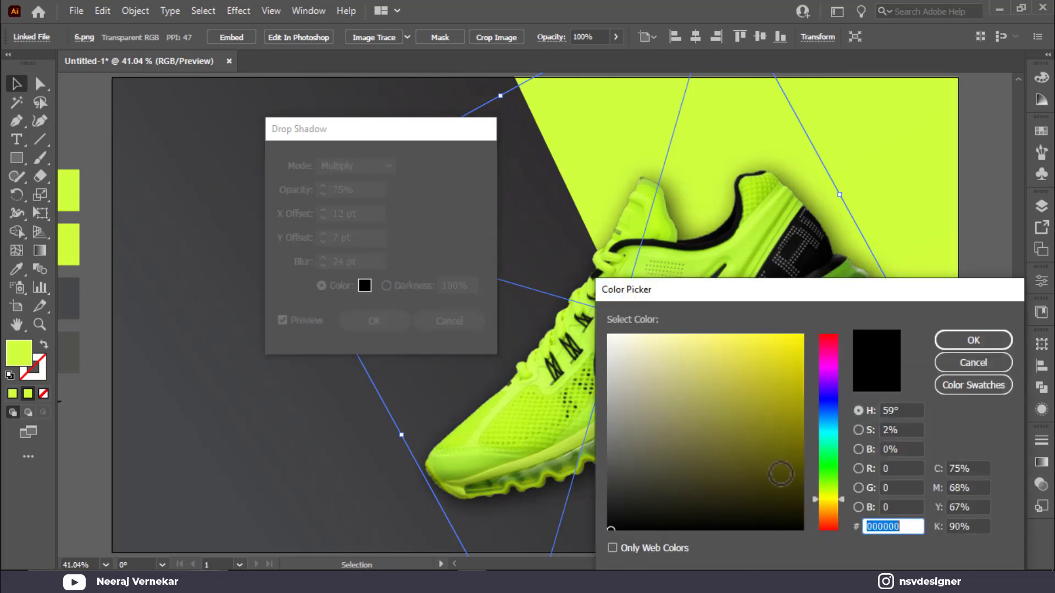
left_click(830, 478)
left_click_drag(797, 495, 802, 499)
left_click_drag(780, 291, 460, 280)
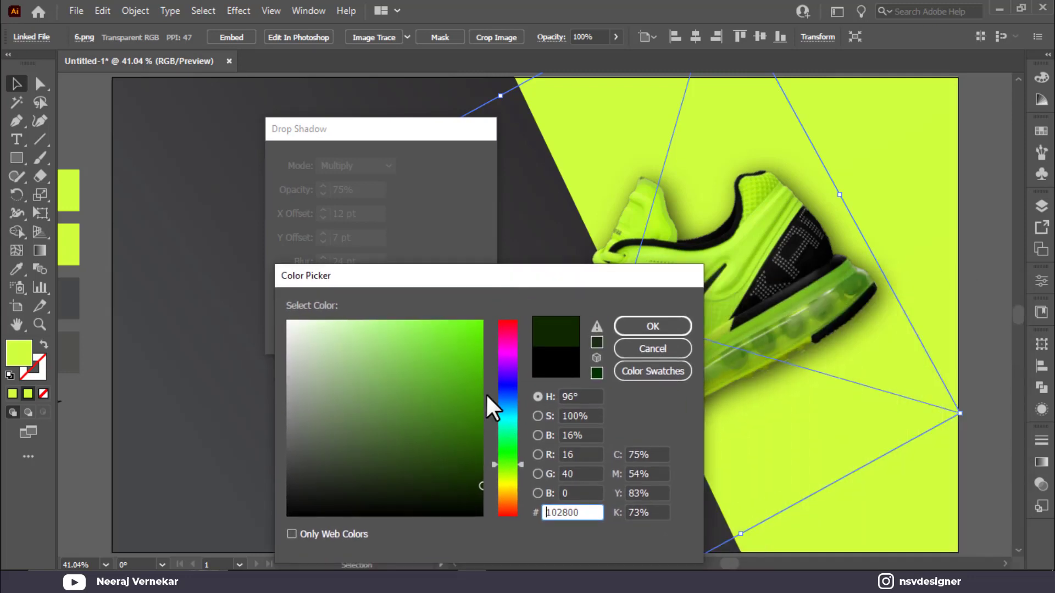
left_click_drag(482, 485, 467, 482)
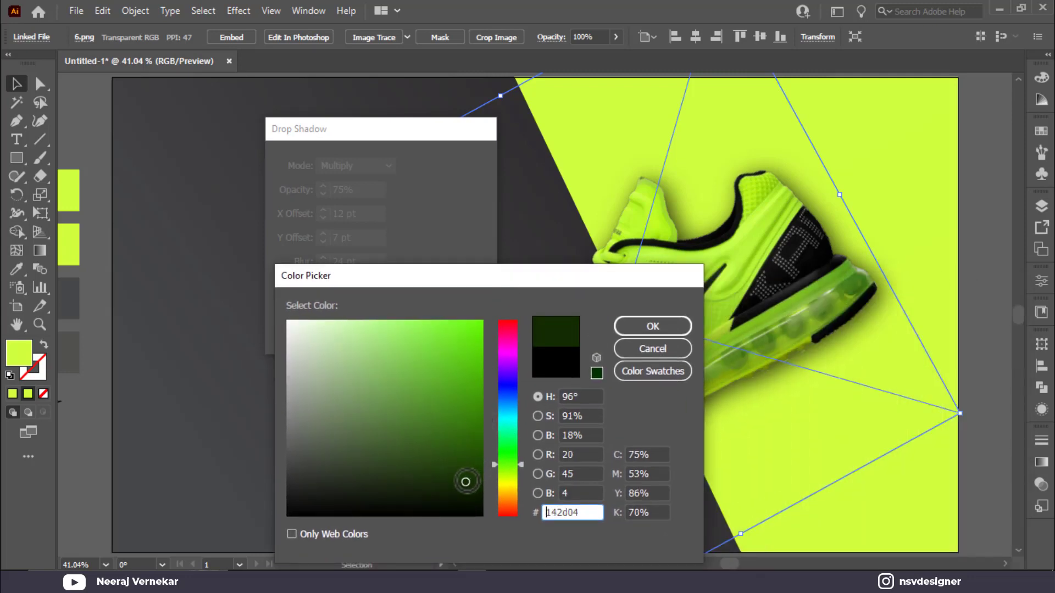
left_click(652, 325)
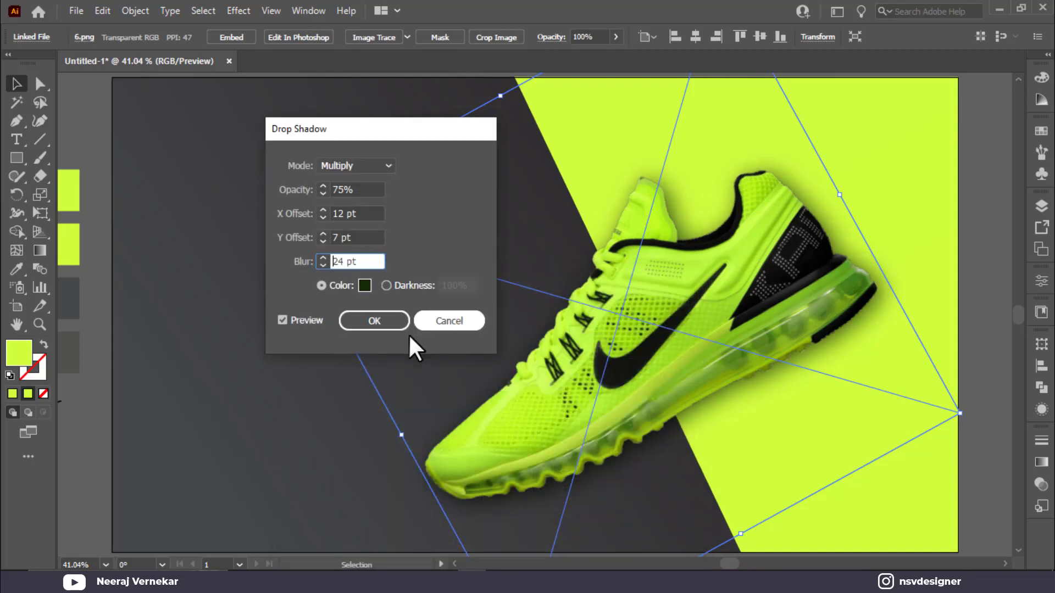
left_click(376, 321)
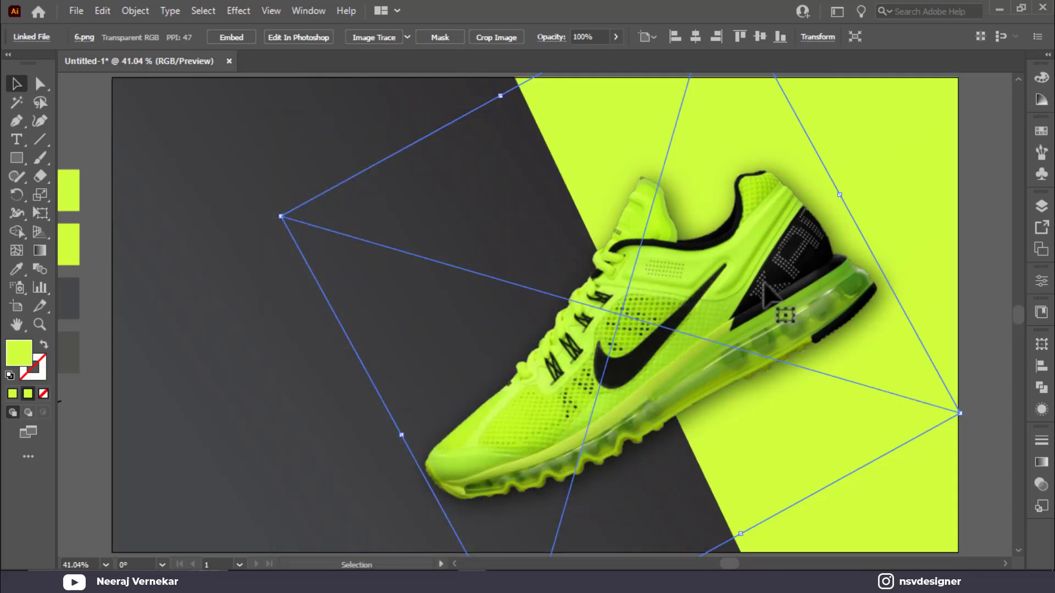
key("ctrl+shift+a")
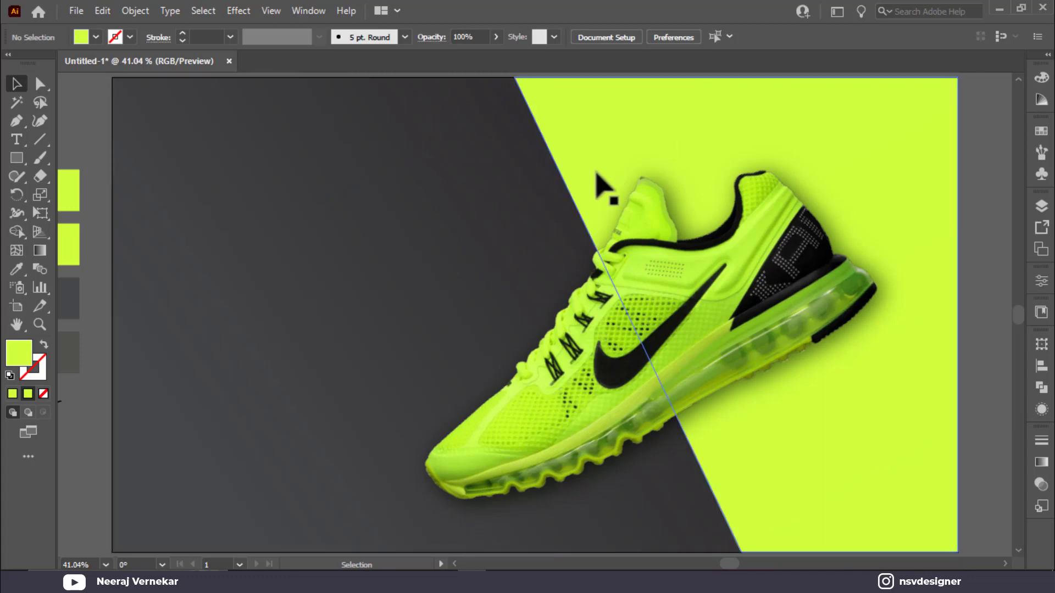
Select the dark background and the green panel together and lock them
scroll(596, 173, "up", 1)
left_click_drag(463, 78, 569, 135)
key("ctrl+2")
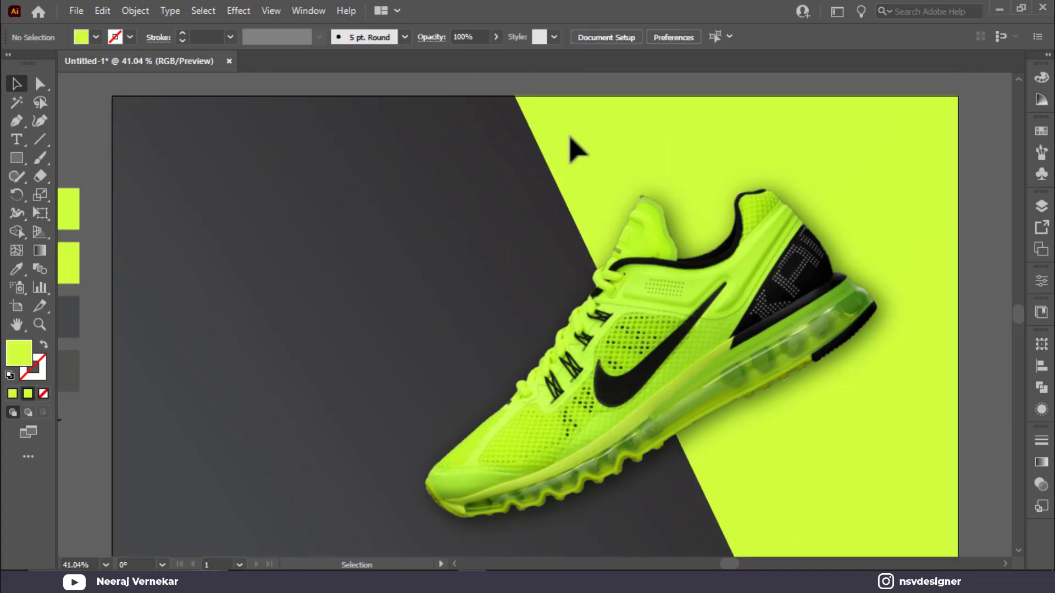
Add the text HOME near the upper left of the dark background
left_click_drag(592, 185, 644, 151)
left_click_drag(493, 164, 511, 180)
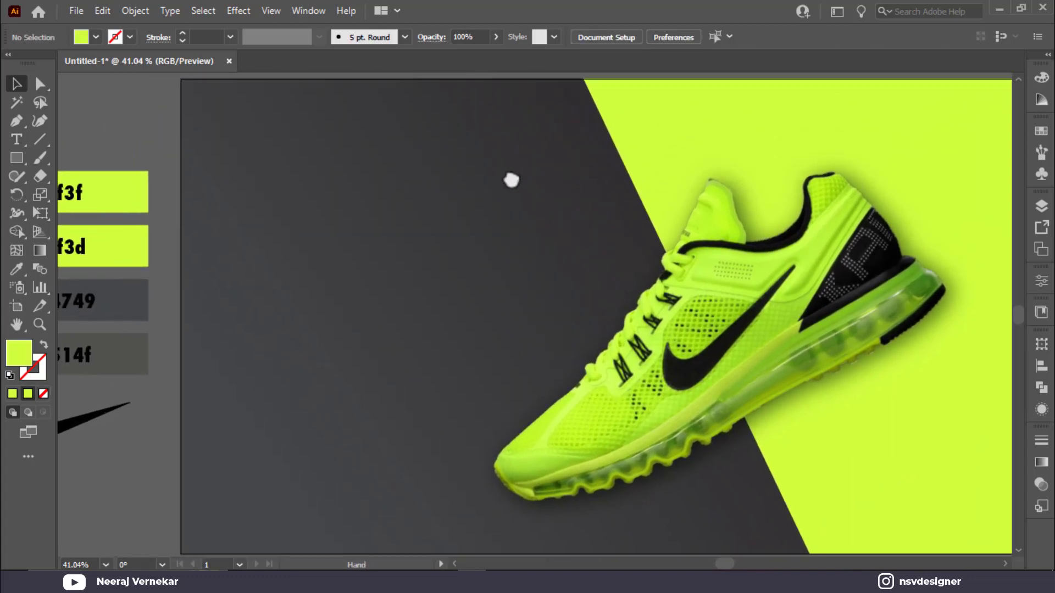
key("t")
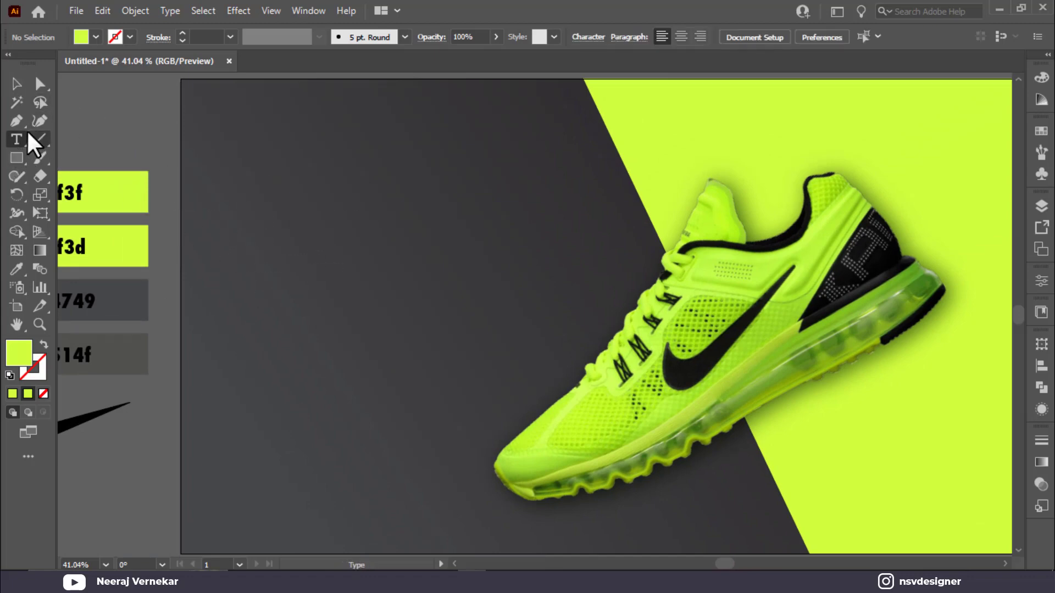
left_click(325, 137)
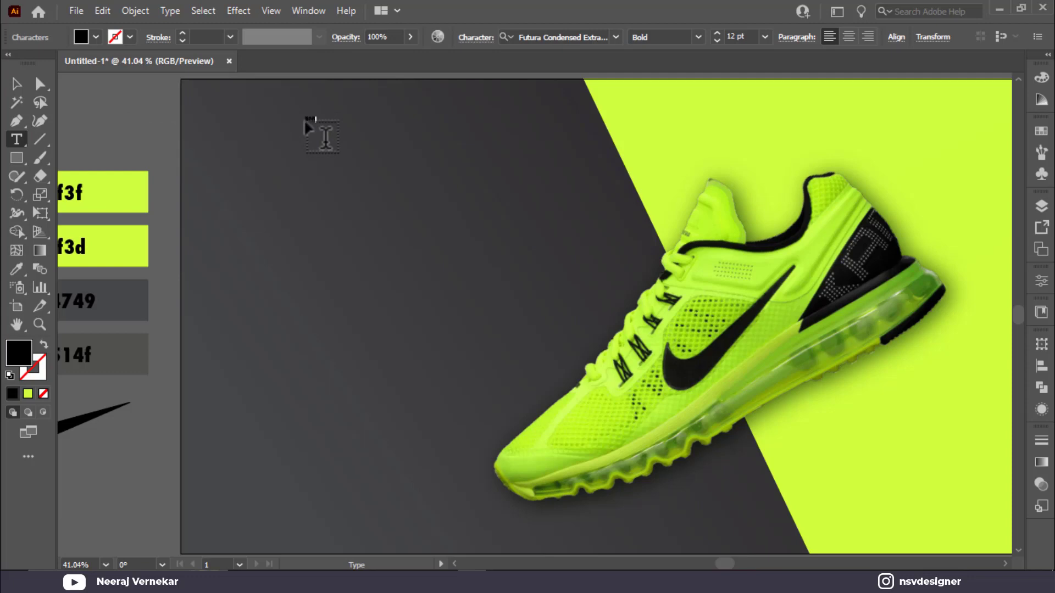
left_click(10, 84)
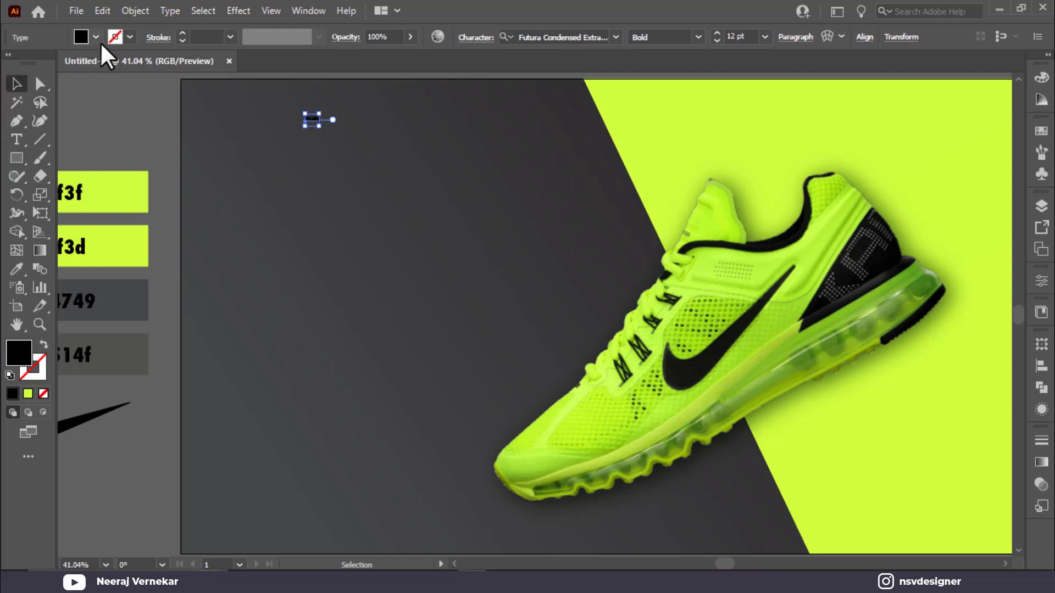
Fill the HOME text with white and set its font to Roboto Bold
left_click(96, 36)
left_click(33, 63)
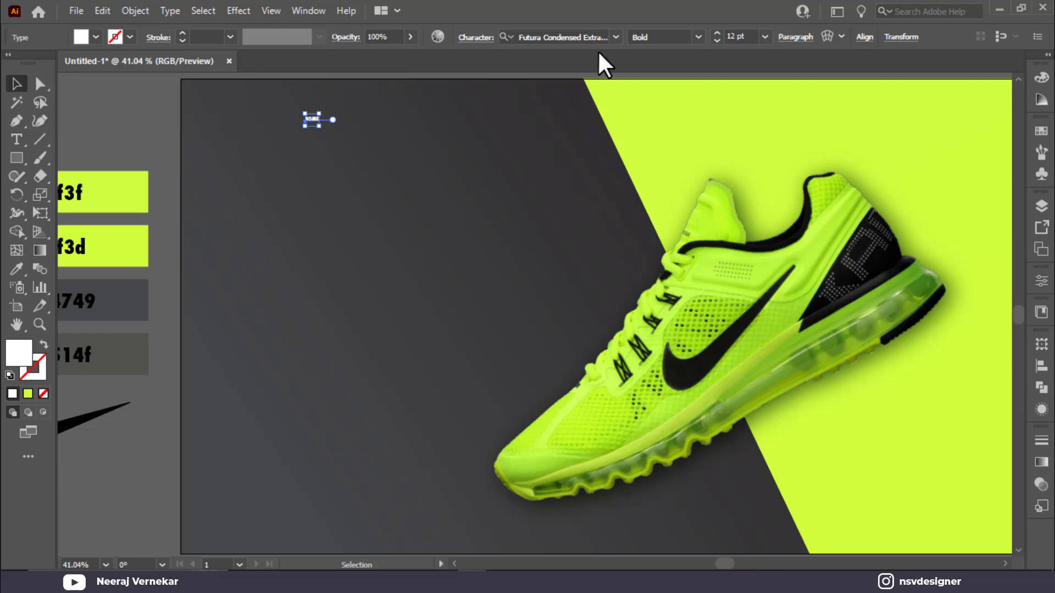
left_click(582, 36)
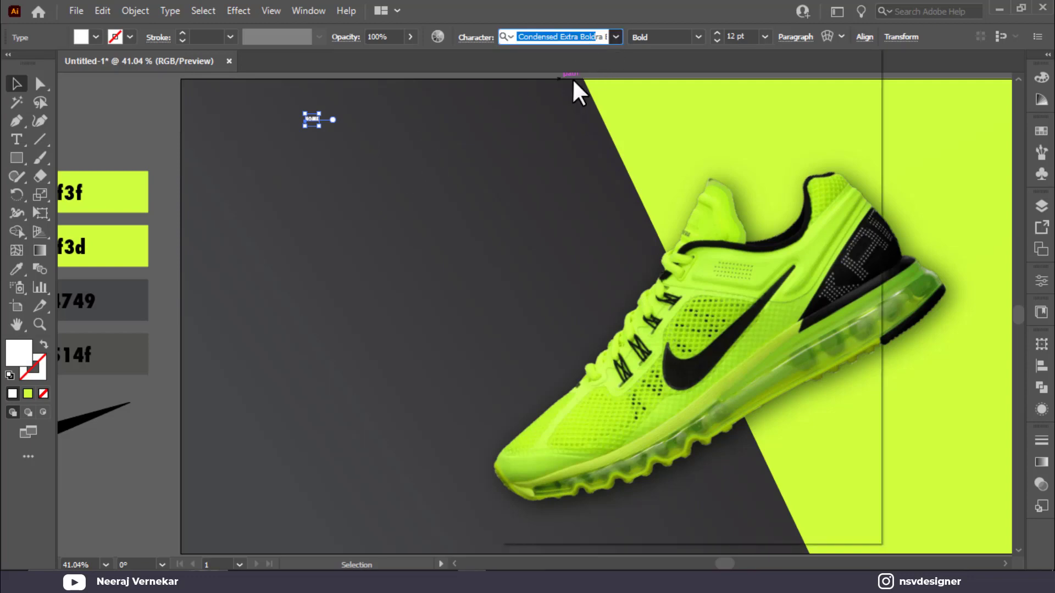
type("robo")
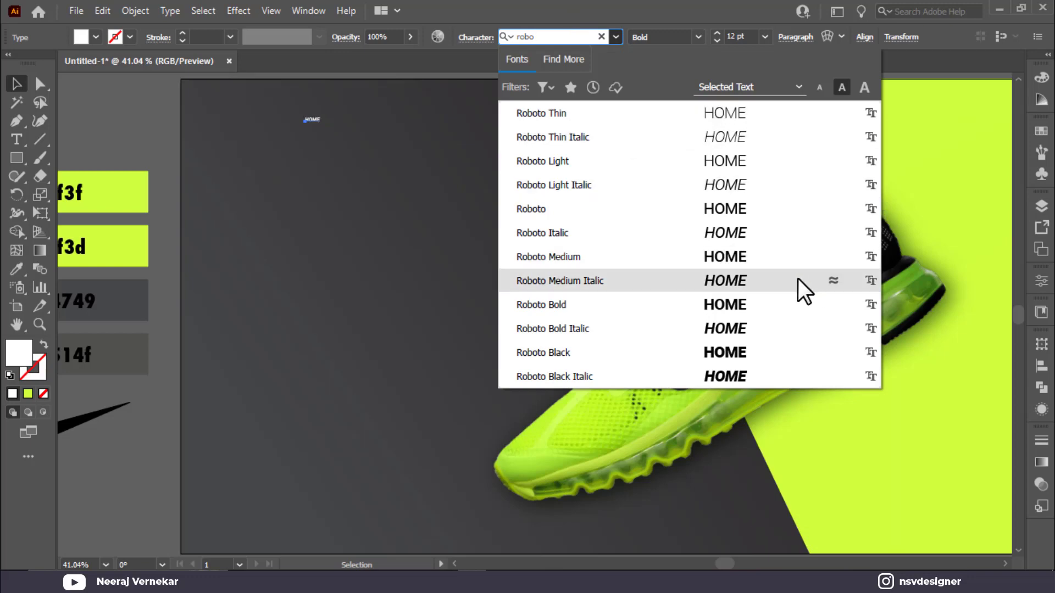
left_click(776, 306)
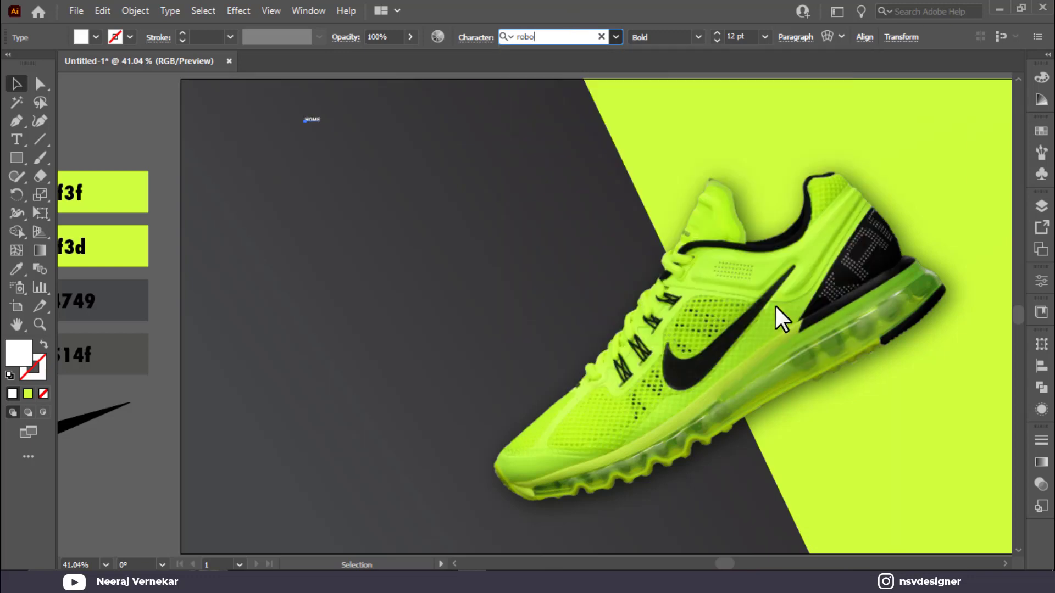
Set the HOME text's font size to 21 pt
left_click(754, 35)
scroll(753, 35, "up", 3)
key("ctrl+0")
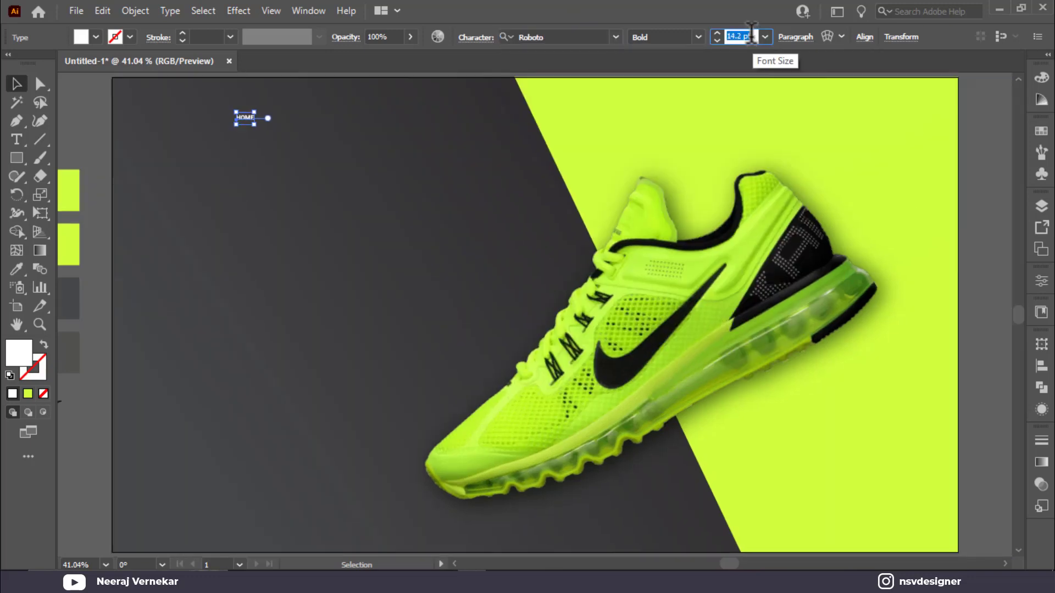
left_click(765, 37)
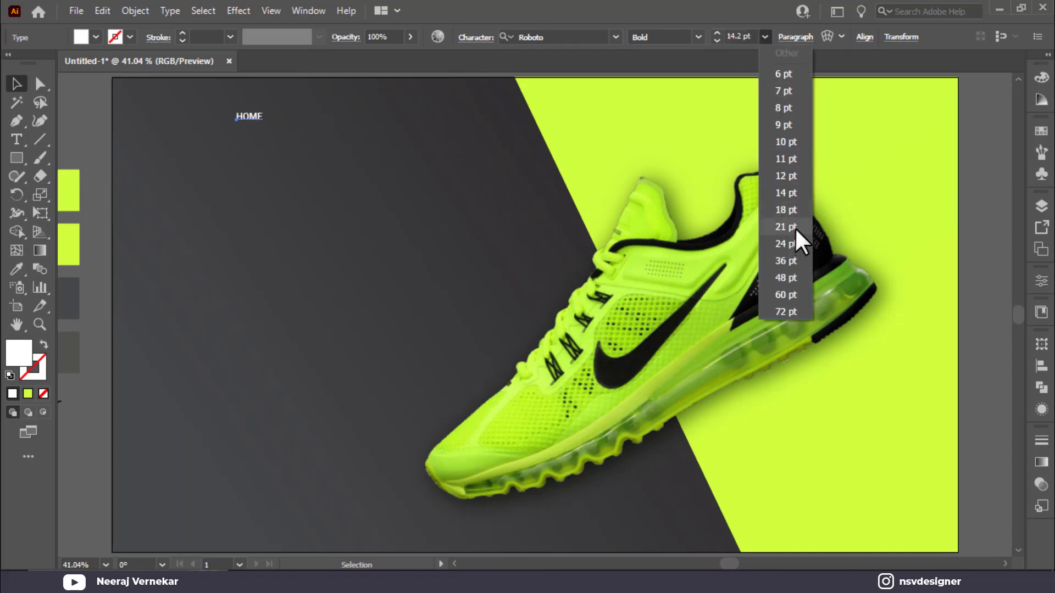
left_click(795, 227)
Move the HOME text closer to the banner's top edge and duplicate it rightward into a row of five evenly spaced copies
left_click_drag(248, 118, 290, 109)
left_click(286, 101)
left_click(252, 104)
left_click(288, 97)
left_click(275, 101)
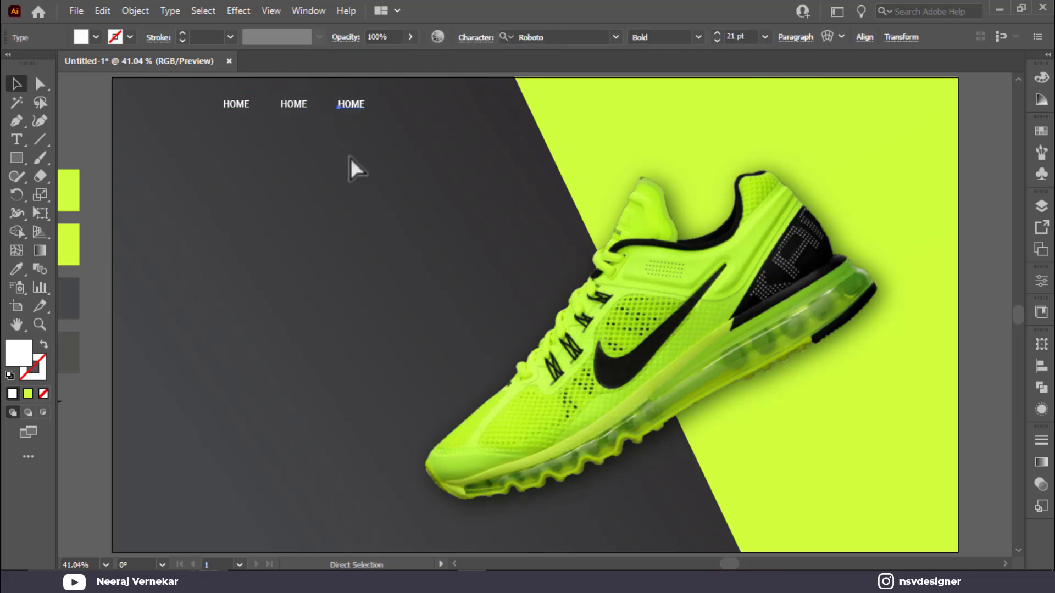
key("ctrl+d")
key("ctrl+d")
left_click(203, 177)
Change the second navigation item's text to NEW ARRIVAL
key("t")
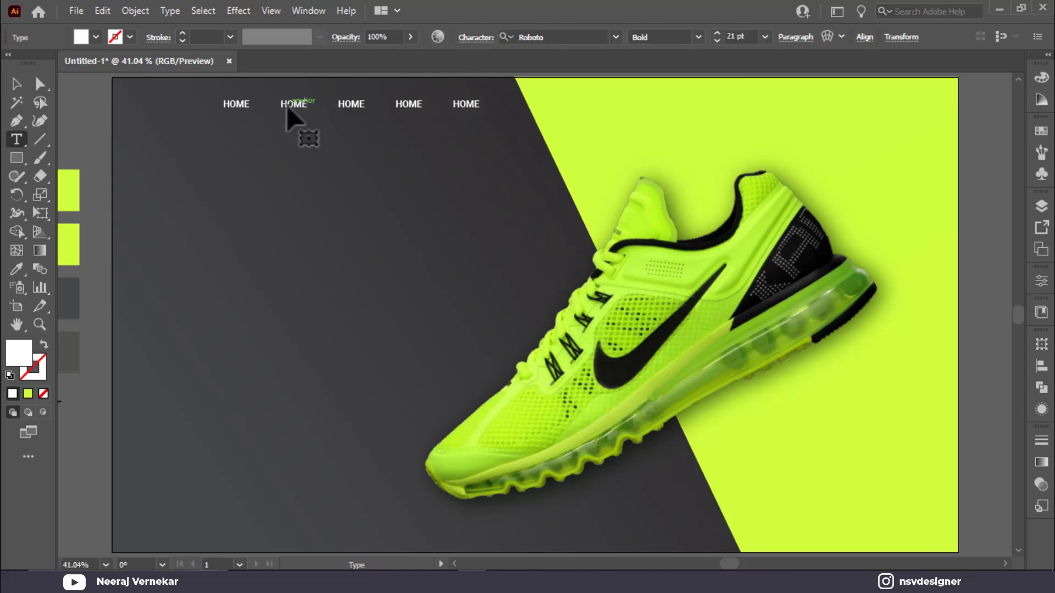
double_click(289, 105)
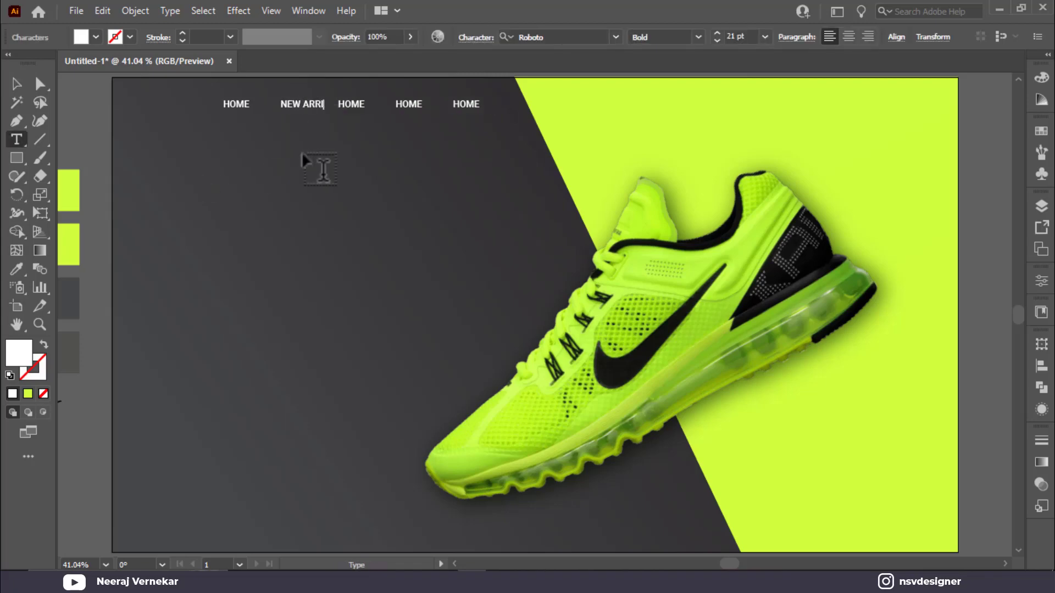
left_click(17, 83)
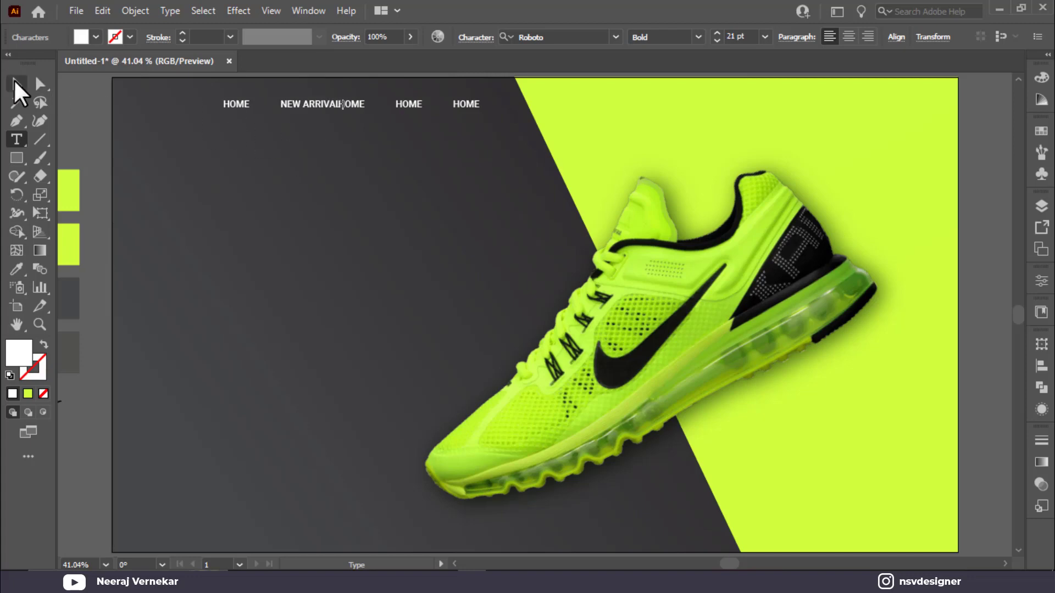
Move the three remaining HOME copies further right to make room after NEW ARRIVAL
left_click(368, 111)
left_click_drag(368, 111, 415, 116)
left_click(464, 111)
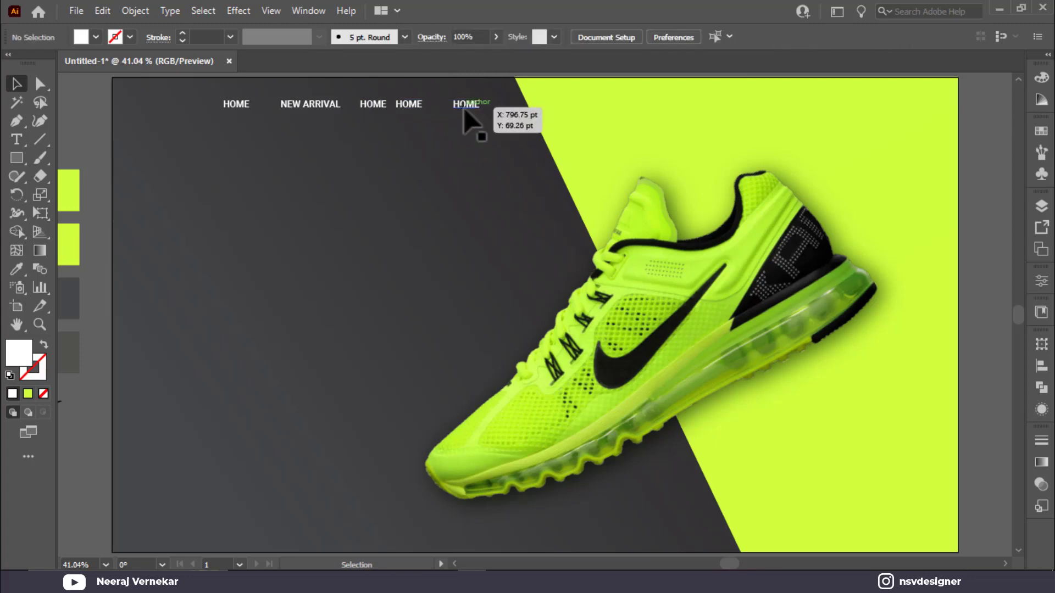
left_click_drag(487, 93, 525, 105)
left_click_drag(376, 108, 385, 109)
Change the third navigation item's text to NENS
double_click(384, 104)
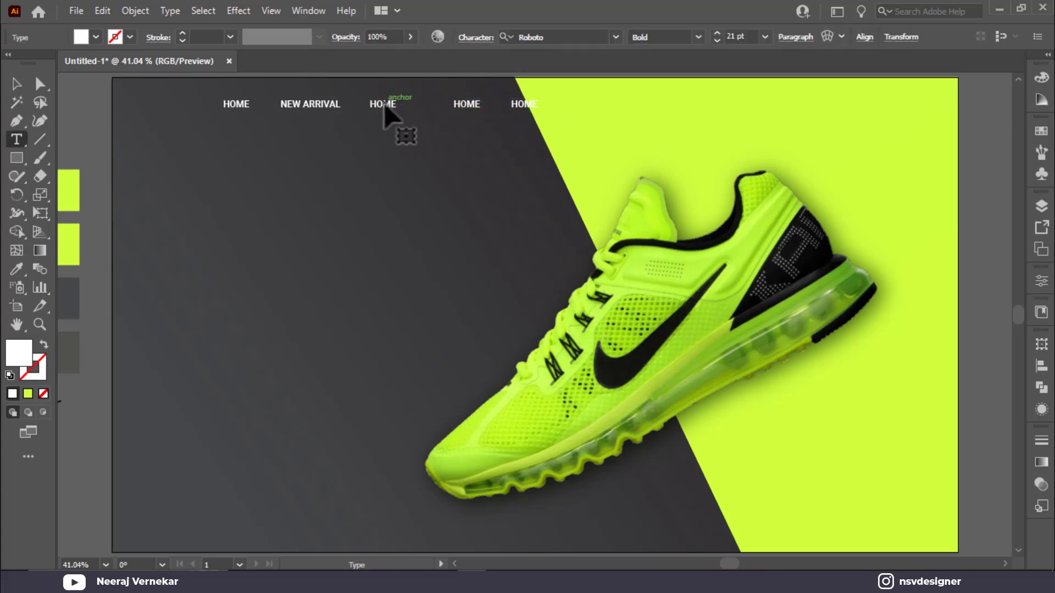
double_click(385, 103)
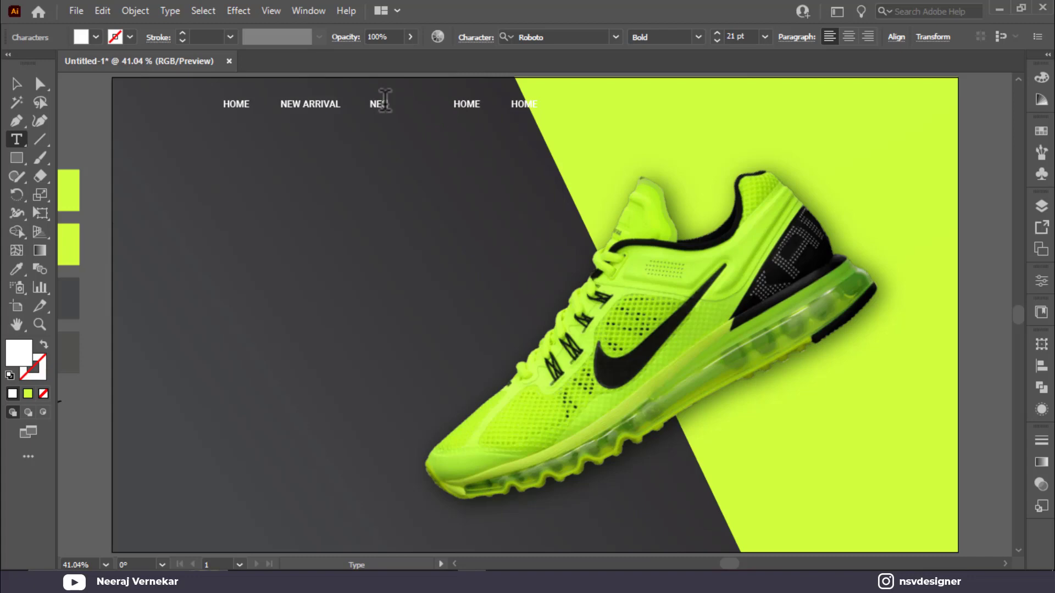
type("NES")
key("BackSpace")
key("BackSpace")
type("ENS")
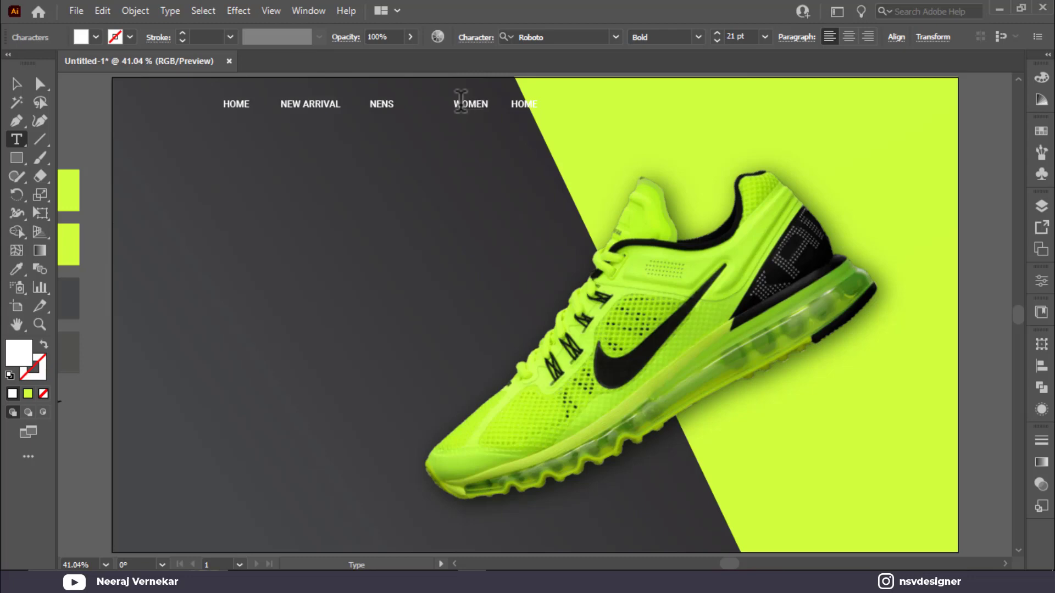
Change the fourth navigation item's text to WOMENS and the fifth to KIDS
type("S")
left_click(17, 84)
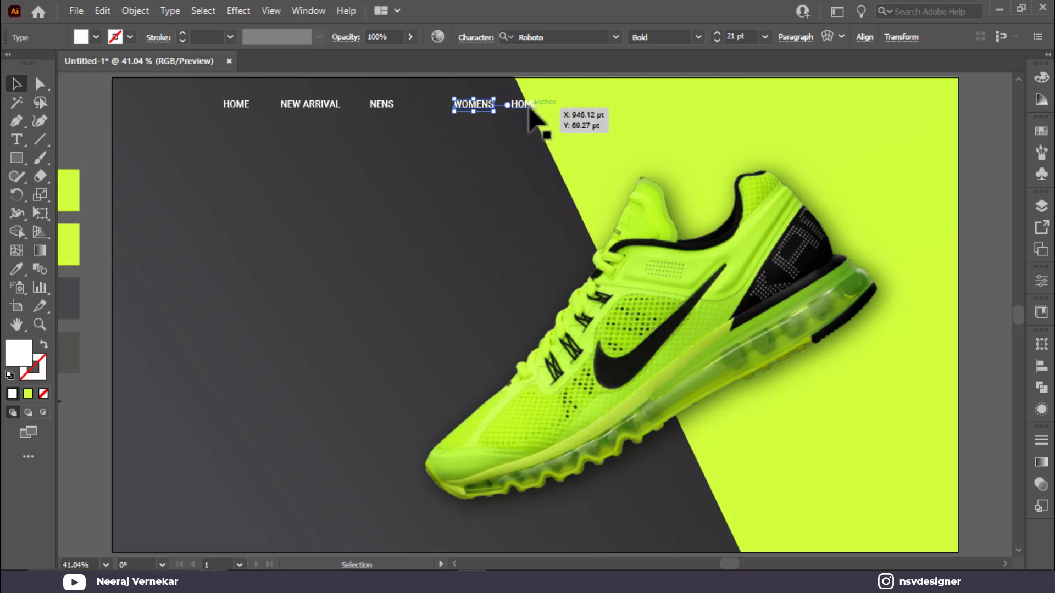
key("t")
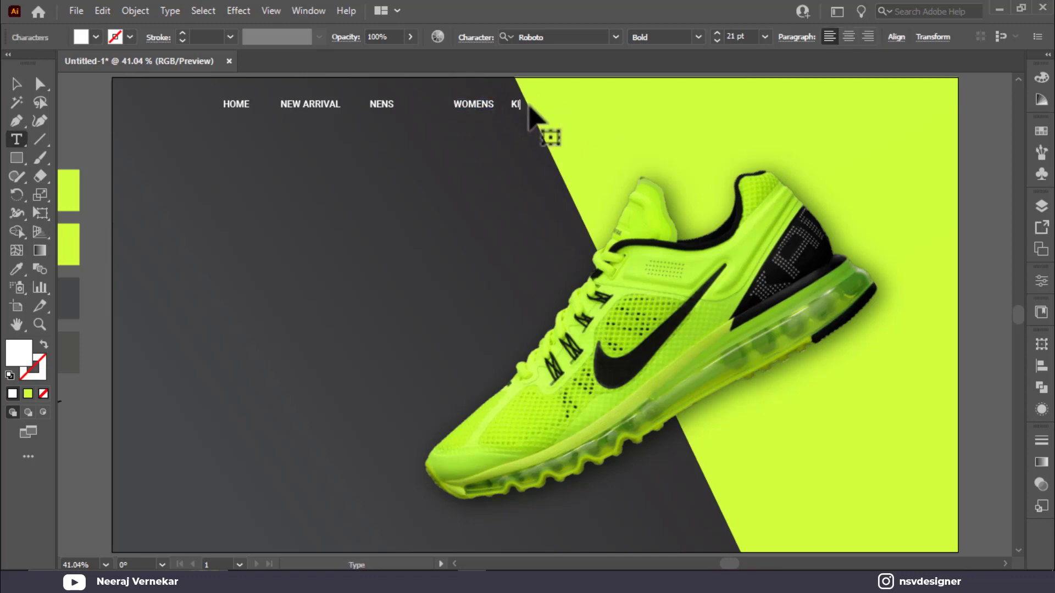
type("S")
left_click(16, 84)
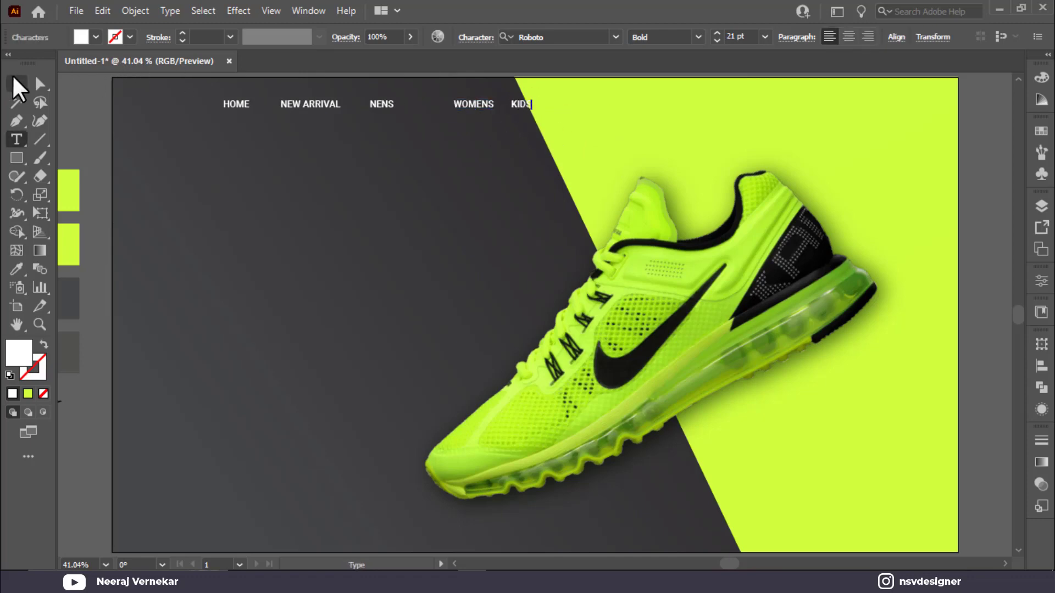
Select all five navigation items and distribute them horizontally by their centres
left_click(234, 223)
left_click_drag(488, 110, 491, 104)
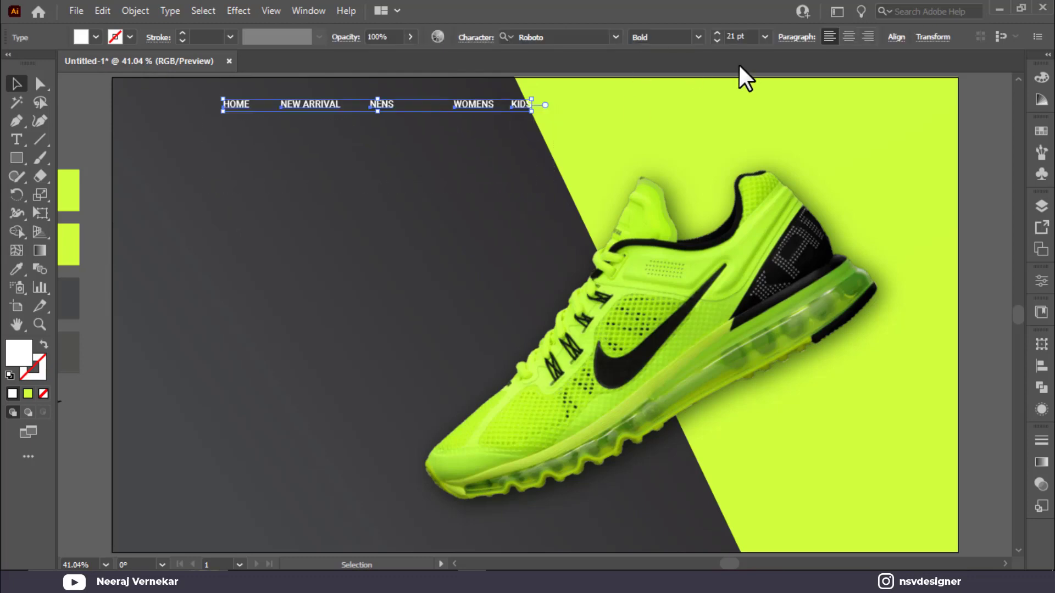
left_click(895, 38)
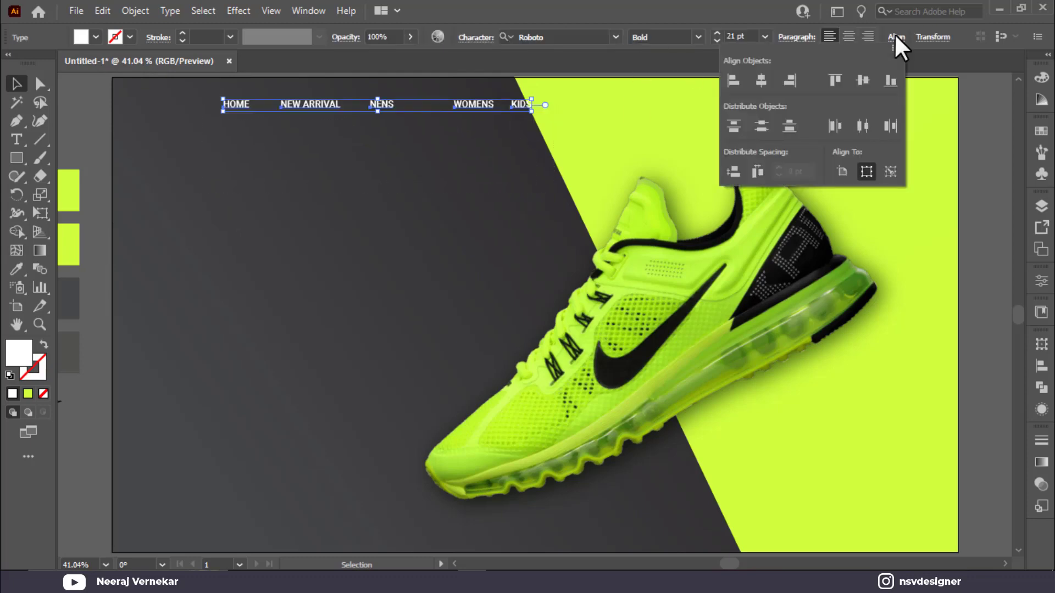
left_click(862, 126)
left_click(218, 177)
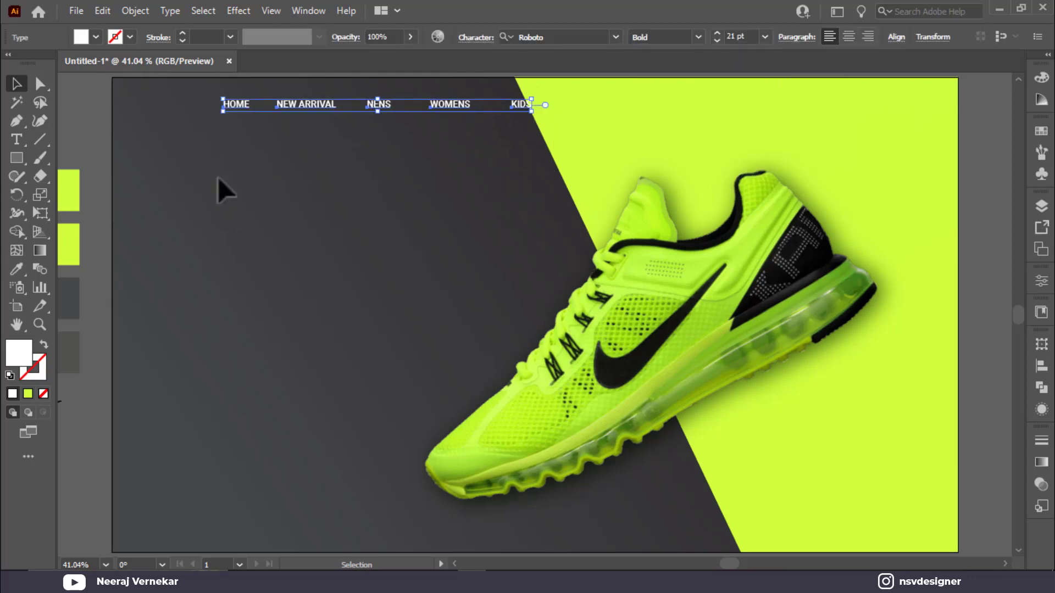
Shift the navigation row right so KIDS sits on the green panel, and recolour KIDS with the dark grey swatch
left_click_drag(522, 107, 541, 108)
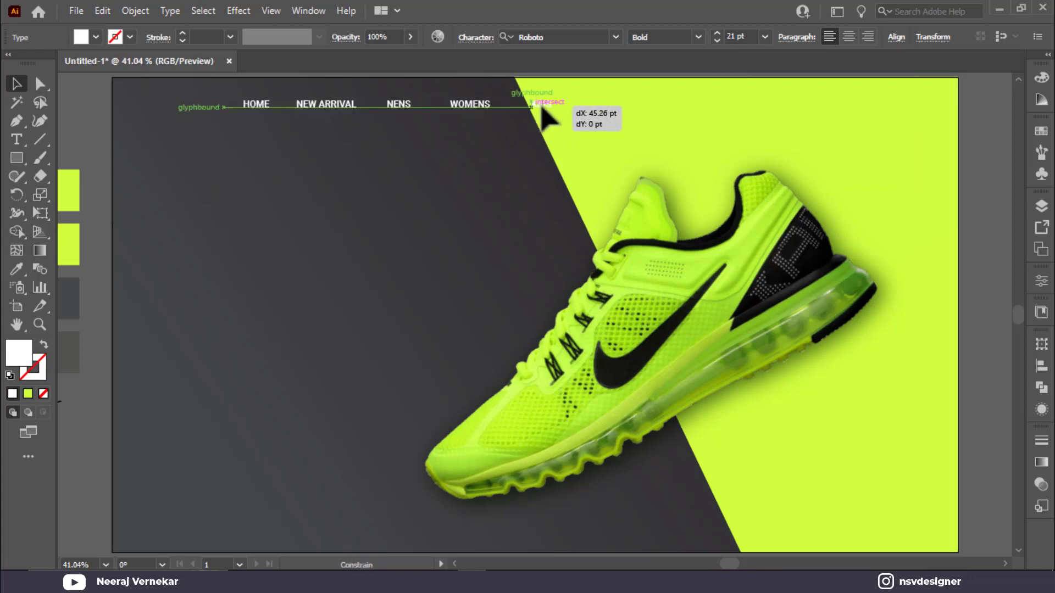
left_click(541, 111)
left_click(541, 105)
key("i")
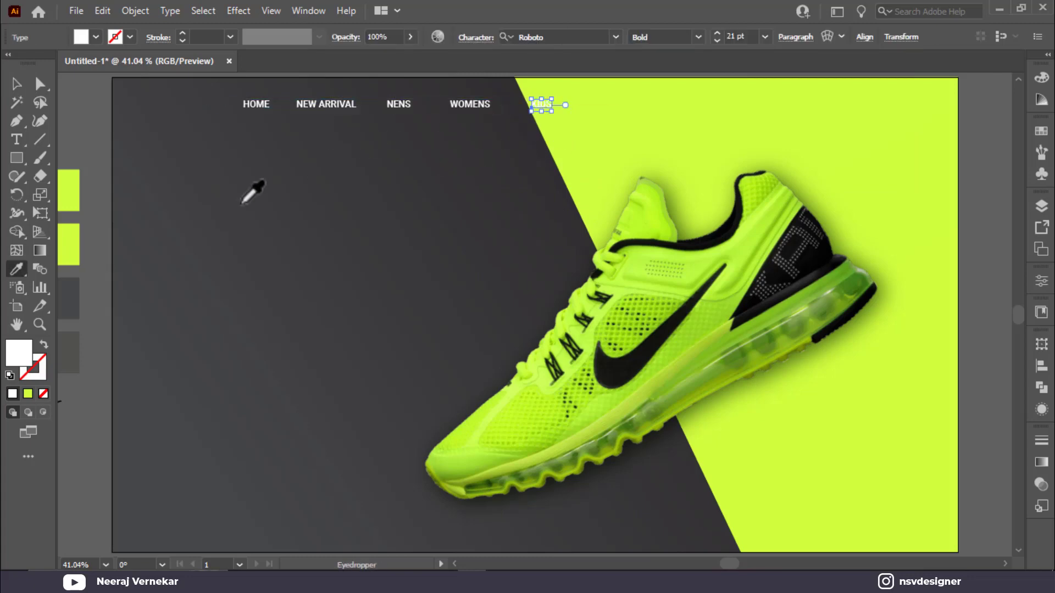
left_click(70, 296)
left_click(16, 83)
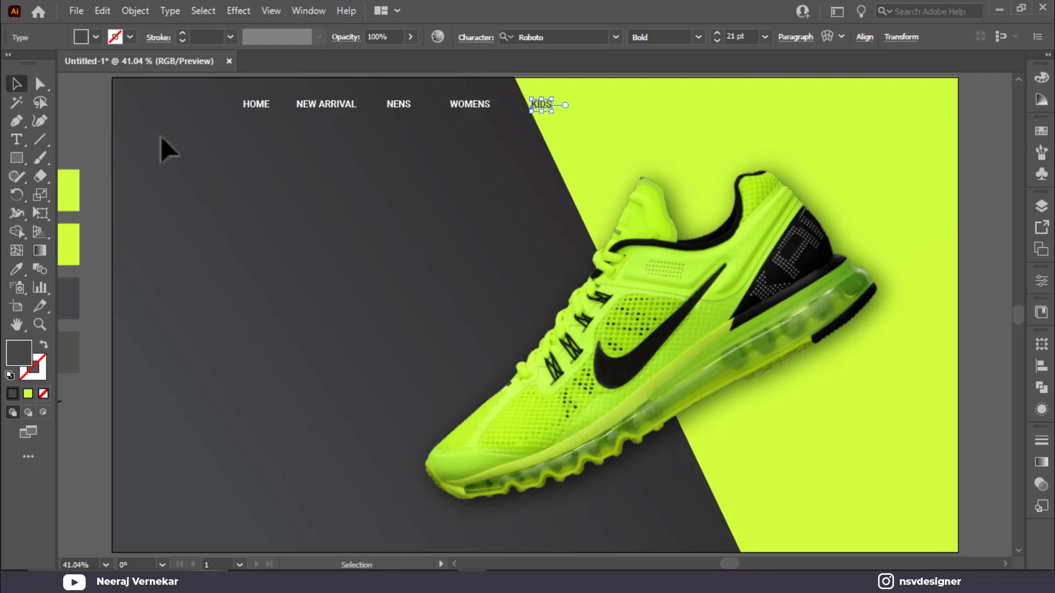
Set all five navigation items to 27 pt Roboto Regular and shift the row slightly right
left_click(160, 137)
left_click(541, 107)
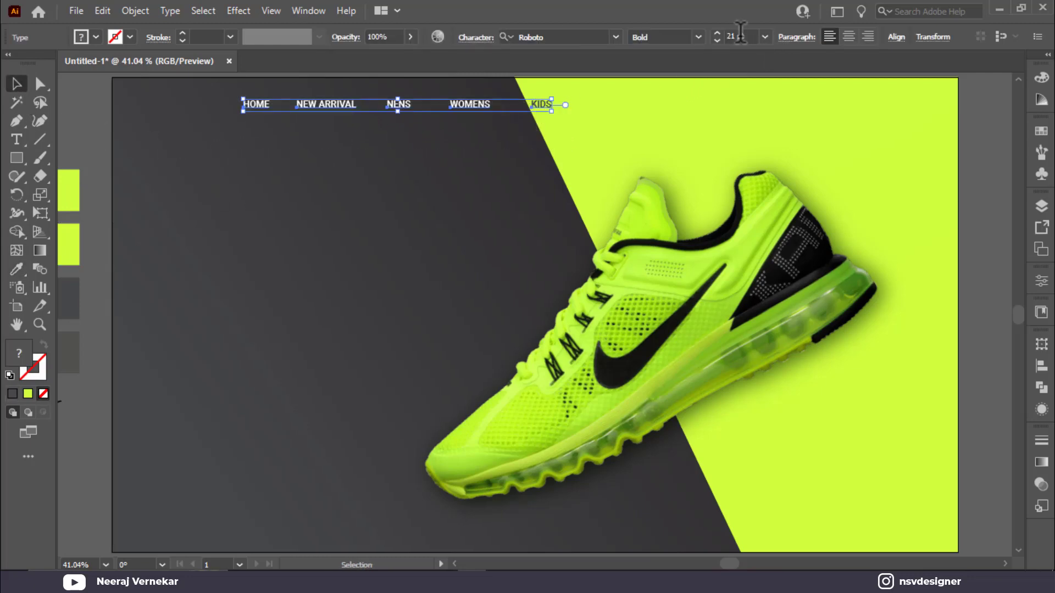
left_click(740, 34)
scroll(740, 34, "up", 9)
scroll(741, 34, "down", 3)
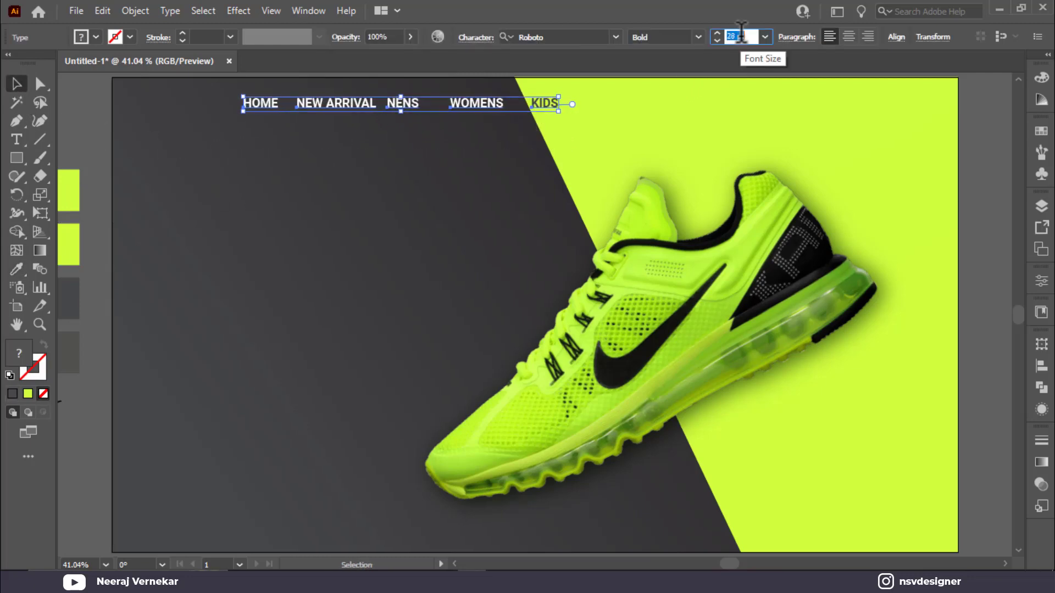
left_click(698, 37)
left_click(686, 116)
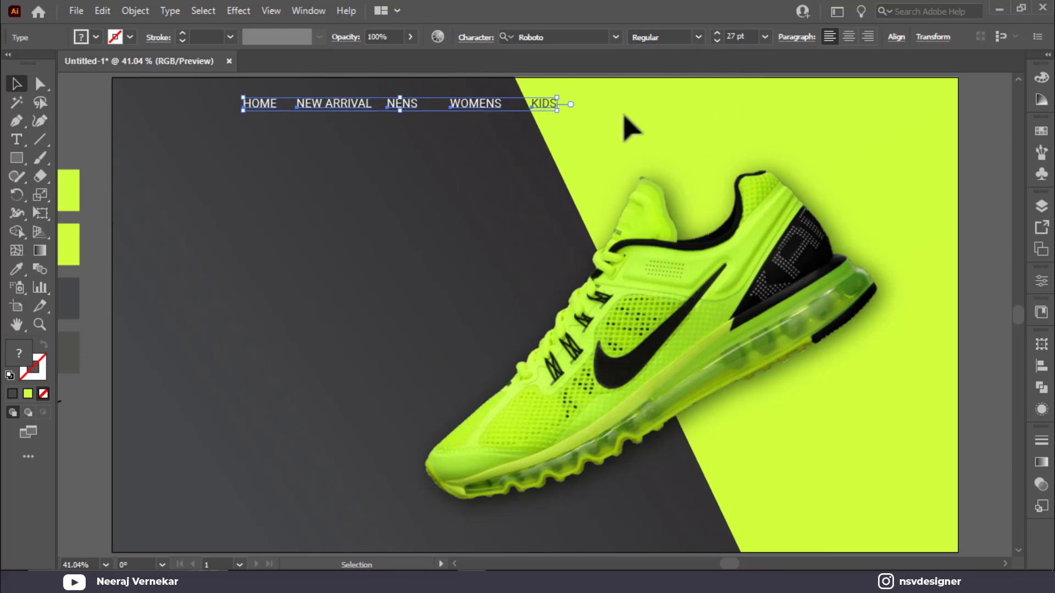
left_click_drag(532, 105, 544, 104)
left_click(750, 145)
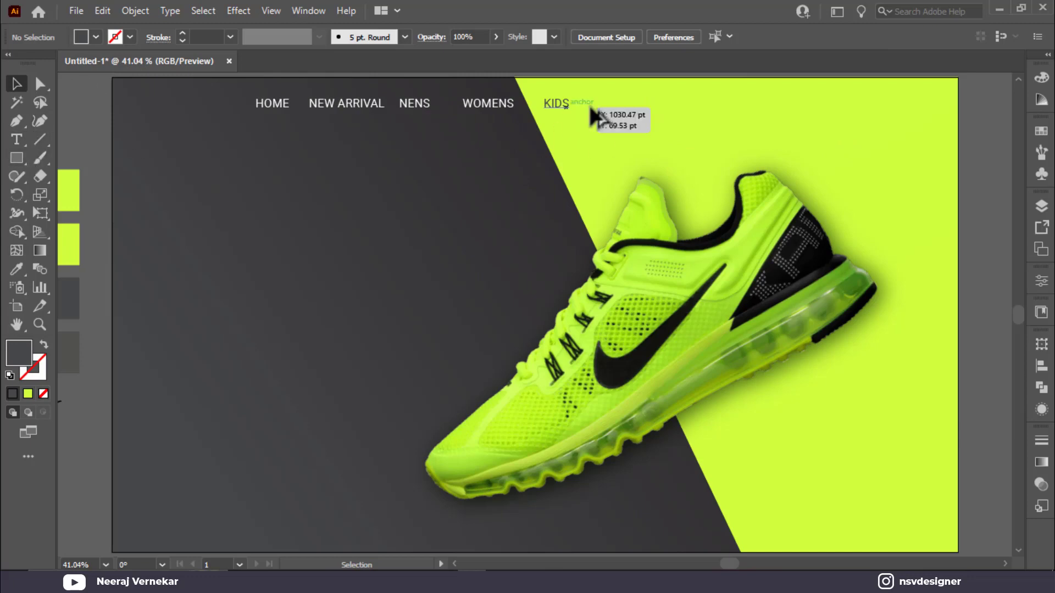
Duplicate the KIDS text and place the copy near the green panel's upper right, level with the navigation row
left_click_drag(560, 106, 677, 146)
left_click(744, 115)
left_click(820, 107)
Draw a wide dark grey rectangle over the KIDS copy and fully round its corners to 21.24 pt
scroll(832, 106, "up", 3)
left_click(17, 157)
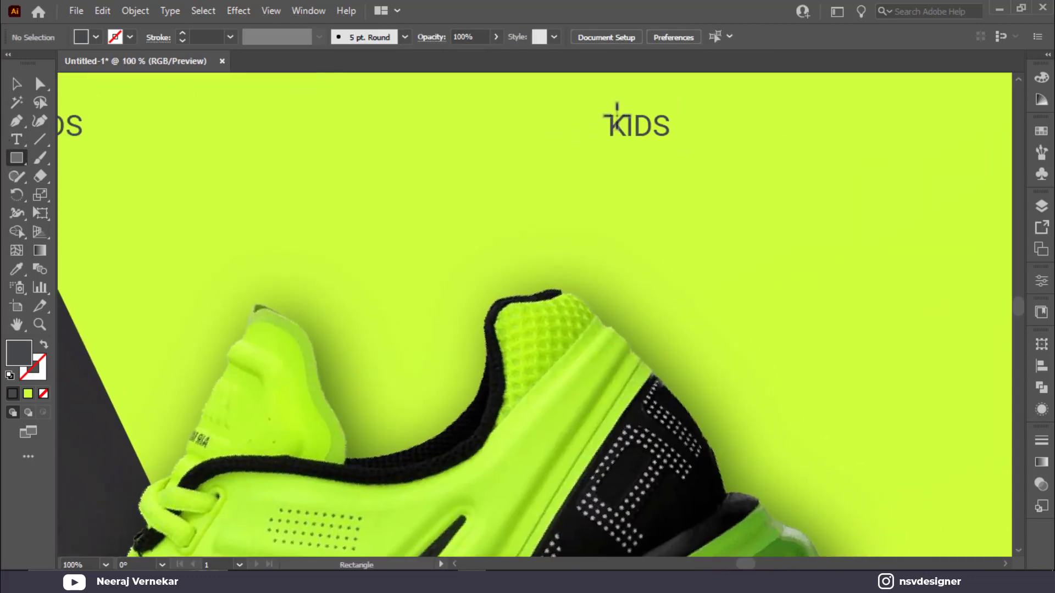
mouse_move(600, 107)
left_mouse_down()
mouse_move(816, 152)
mouse_move(1000, 152)
left_mouse_up()
left_click(39, 82)
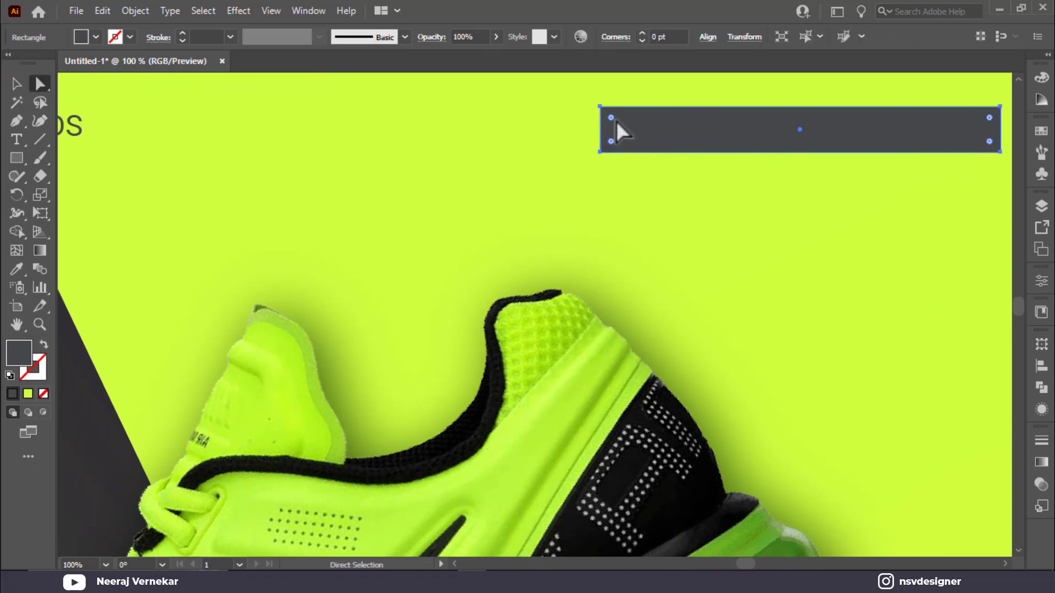
left_click_drag(615, 122, 789, 171)
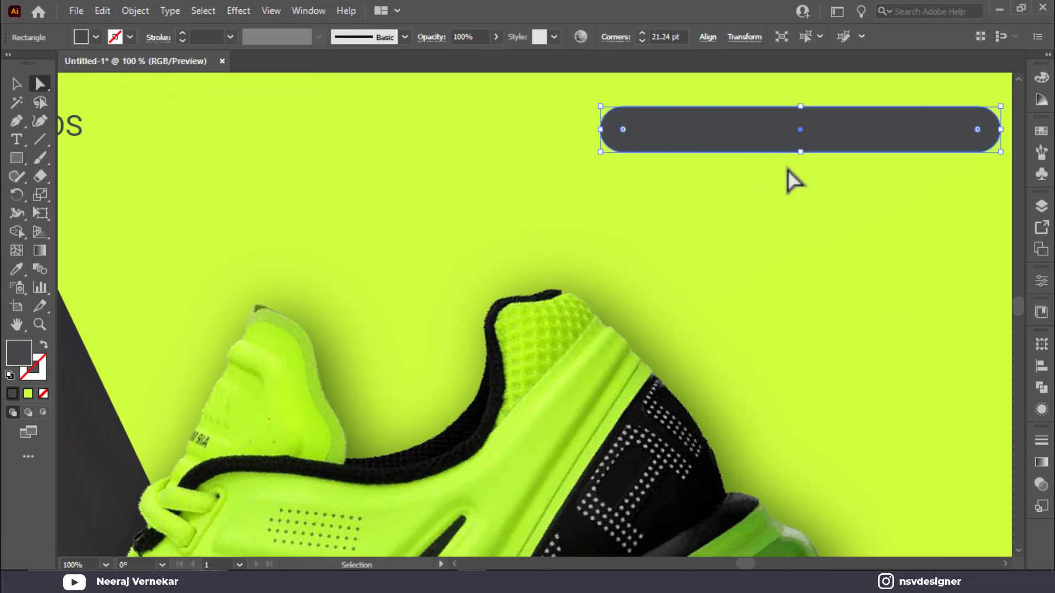
Try the Overlay blend mode on the rounded bar
left_click(1041, 484)
left_click(915, 457)
left_click(895, 295)
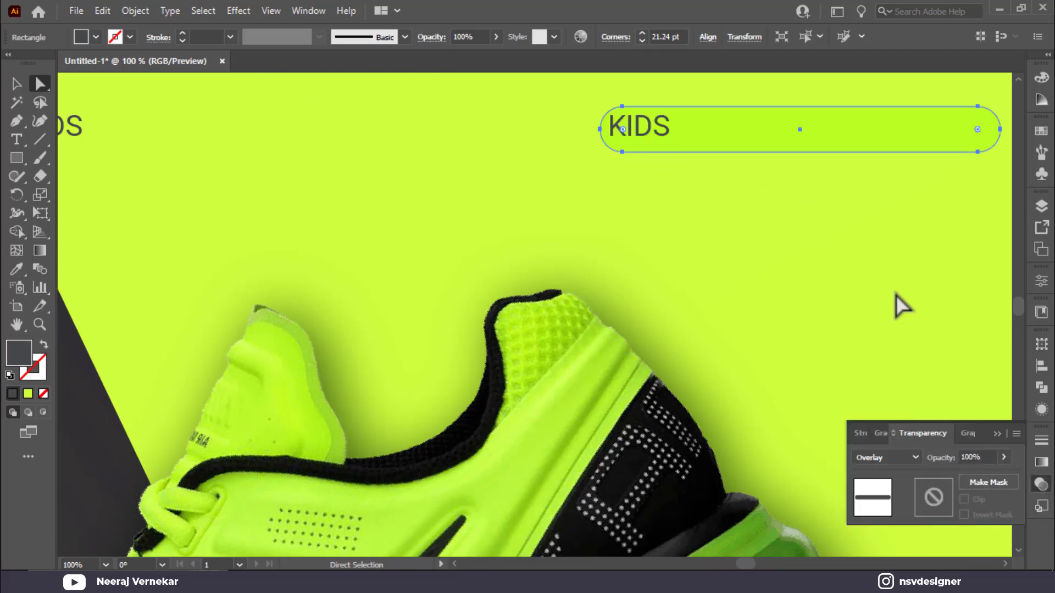
Nudge the rounded bar up and left around the KIDS copy, and set it to Multiply at 24% opacity
left_click_drag(728, 144, 720, 141)
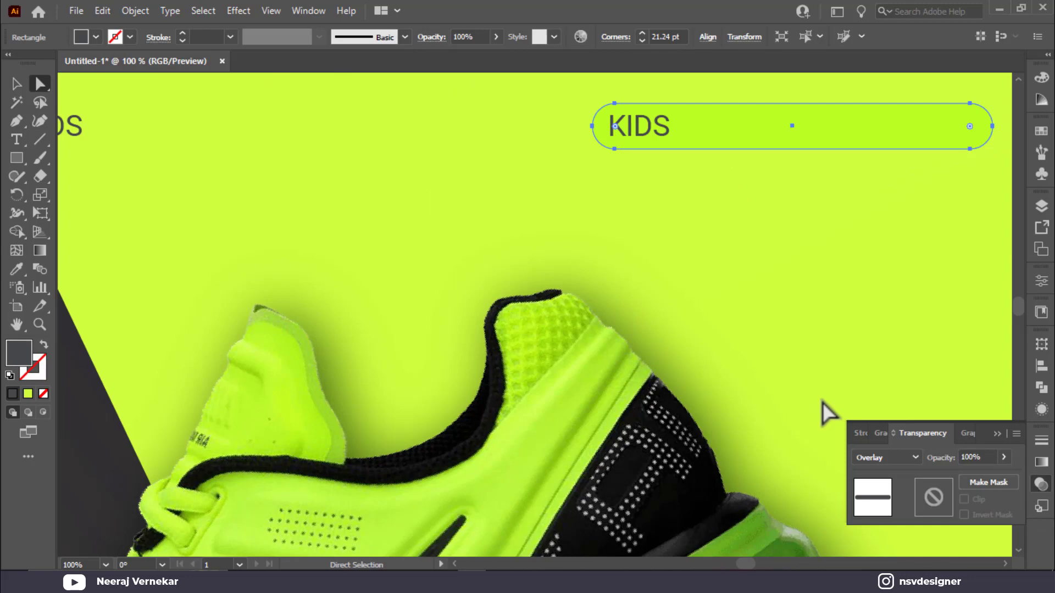
left_click(873, 455)
left_click(889, 204)
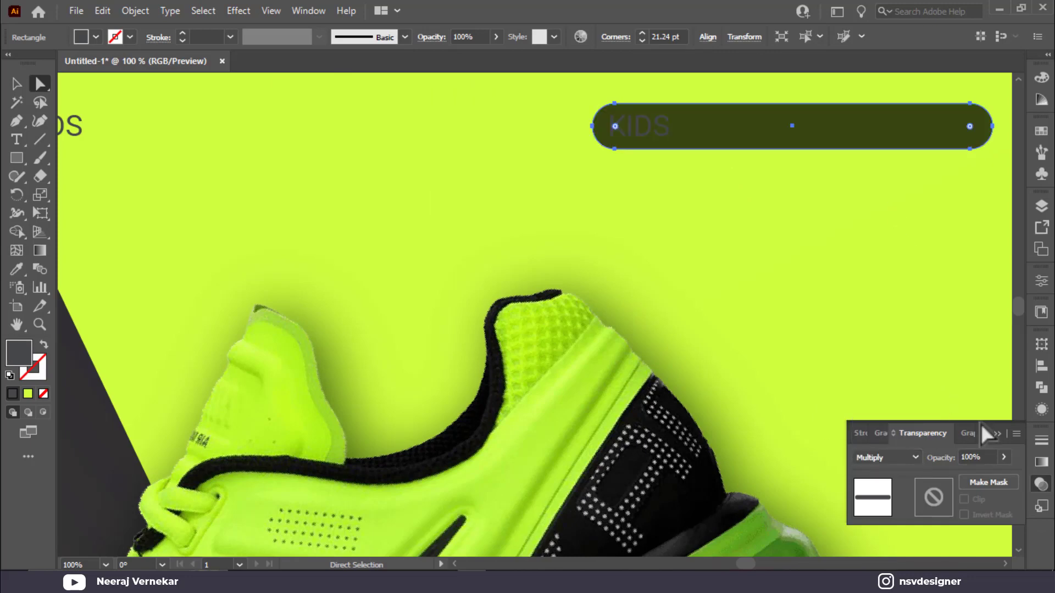
left_click(958, 476)
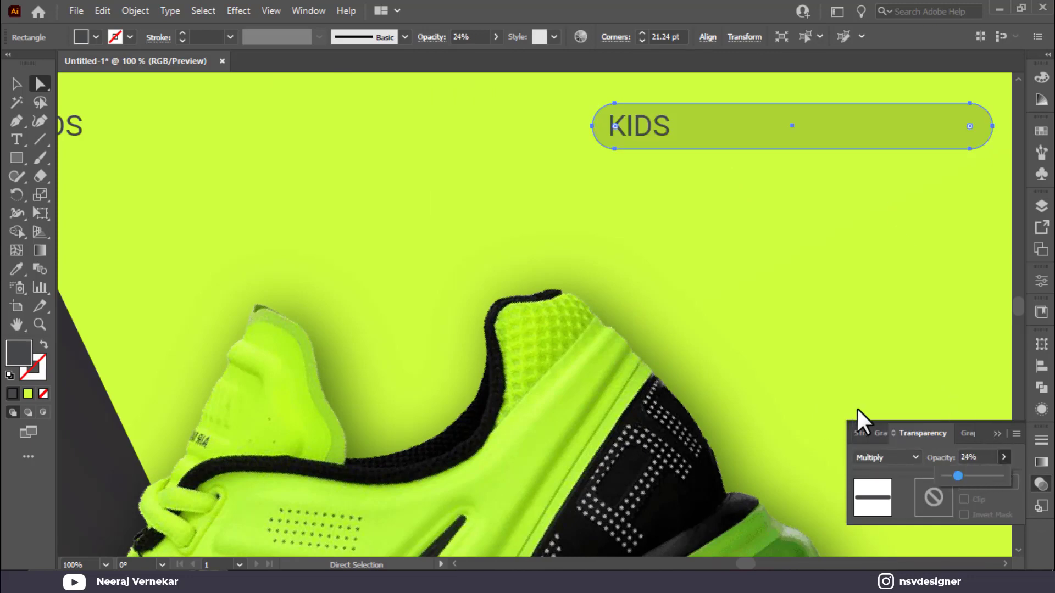
Replace the KIDS copy inside the rounded bar with the text Search
double_click(651, 120)
double_click(651, 125)
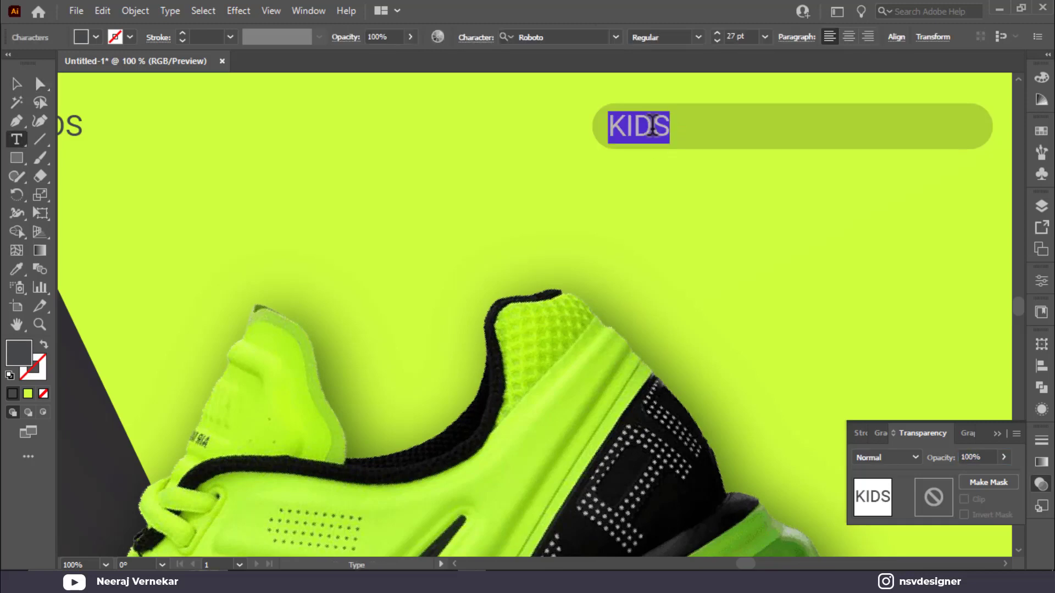
type("Search")
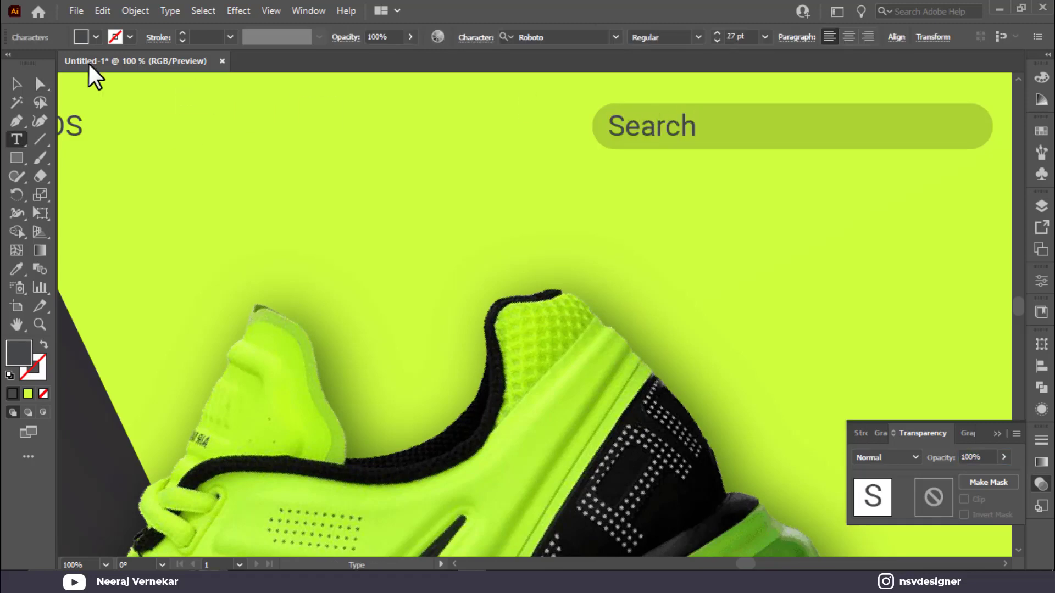
left_click(16, 84)
Reduce the Search text's font size and shift it to the right inside the rounded bar, leaving space for an icon
left_click(669, 37)
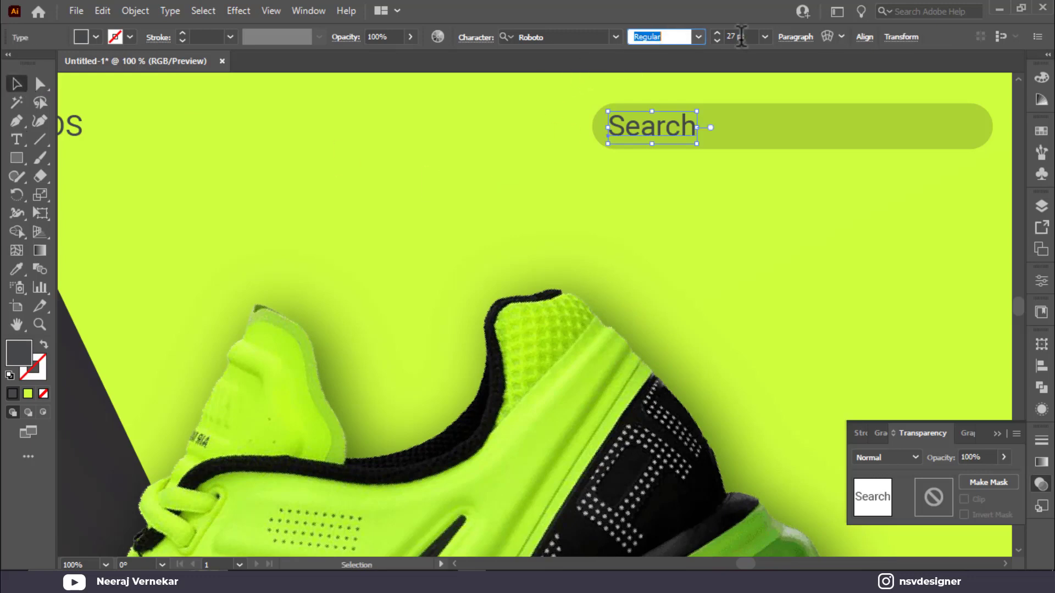
left_click(742, 37)
scroll(741, 37, "down", 4)
left_click(679, 175)
left_click_drag(679, 144, 705, 147)
left_click(544, 174)
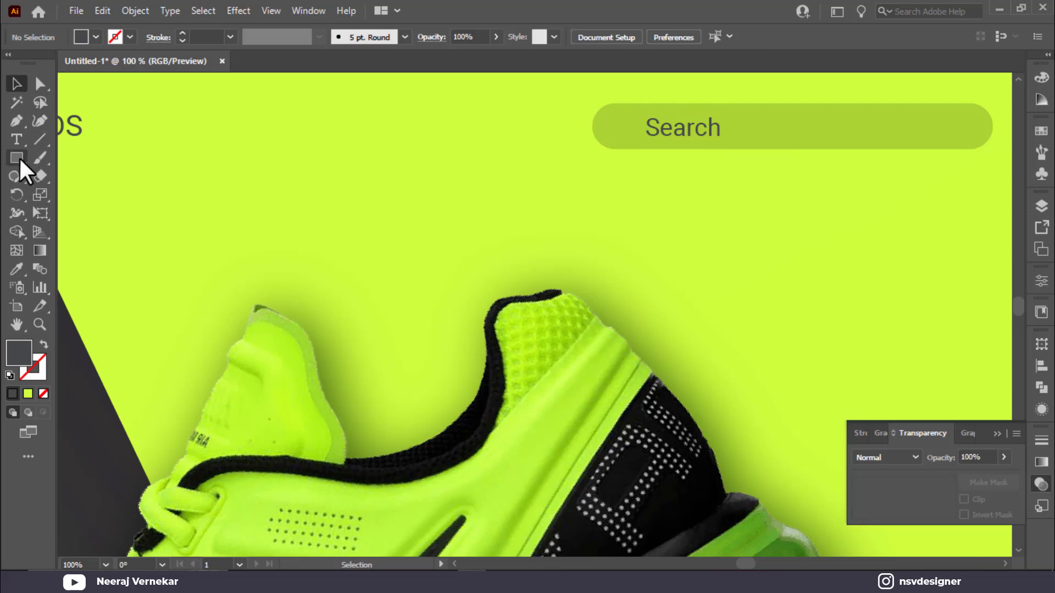
Draw a small dark grey circle left of the search bar and swap its fill and stroke to leave only an outline
left_click_drag(19, 157, 108, 196)
left_click_drag(444, 143, 460, 158)
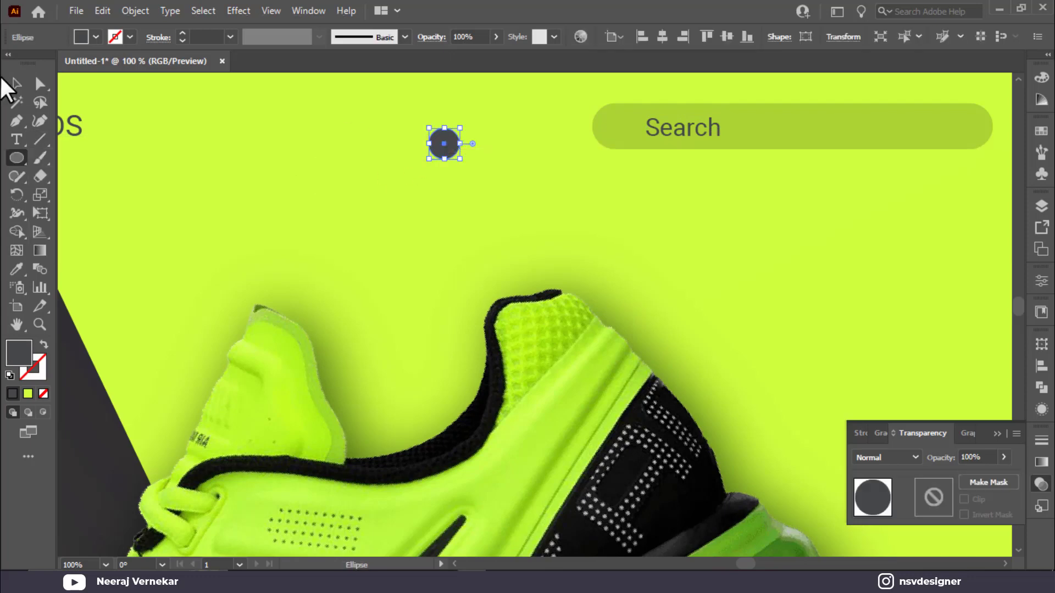
left_click(16, 84)
key("shift+x")
left_click(476, 159)
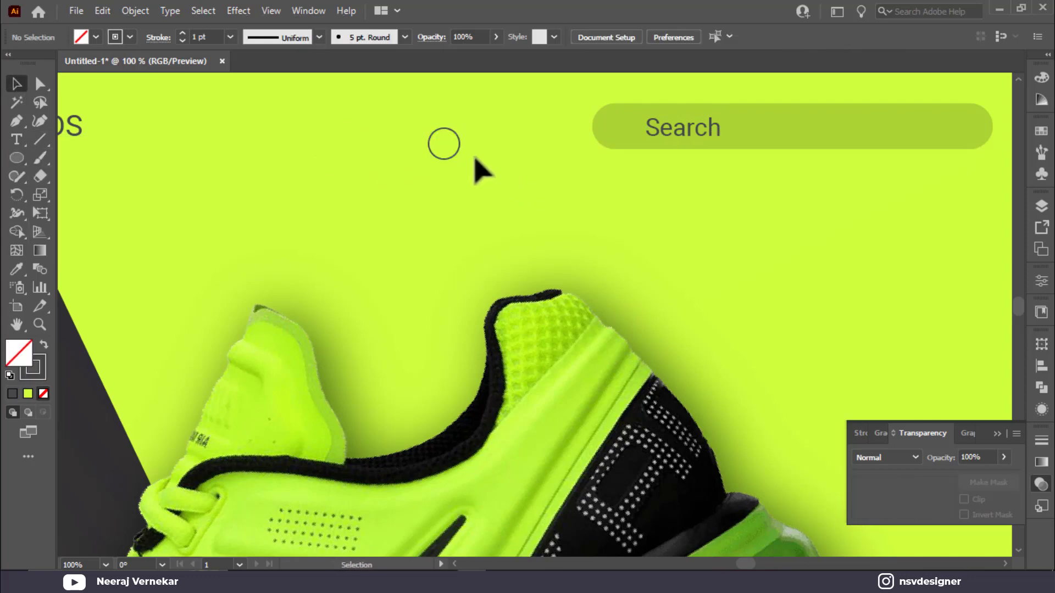
Give the circle a 2 pt stroke, move it into the search bar's left end and shrink it to about half size
left_click(458, 154)
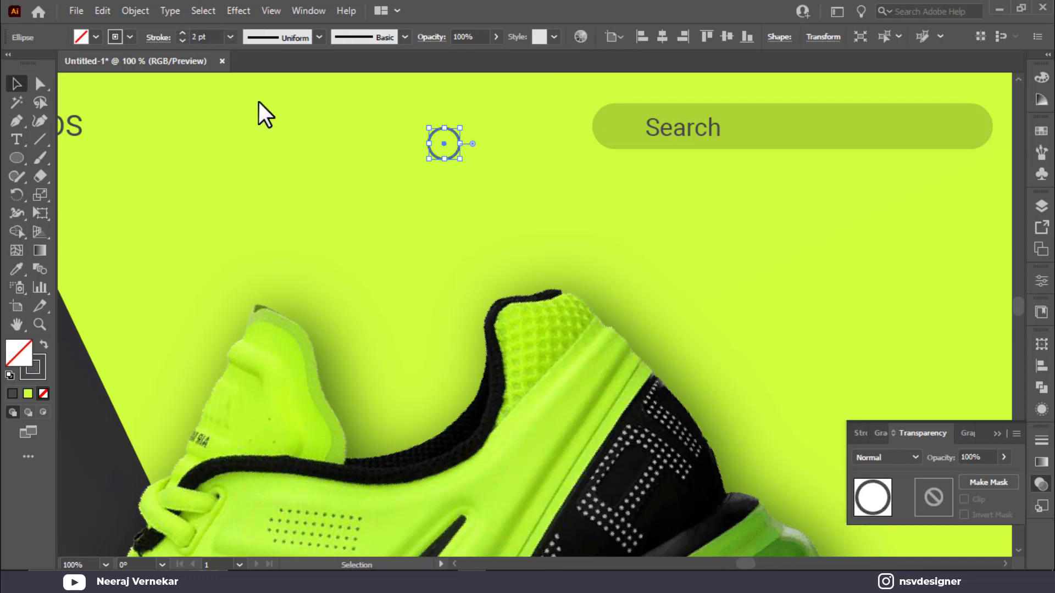
left_click_drag(444, 159, 517, 230)
scroll(624, 176, "up", 2)
left_click(565, 243)
left_click(563, 238)
left_click(527, 299)
Draw a short diagonal handle line from the circle's lower right edge and copy the circle's stroke style onto it
left_click(40, 140)
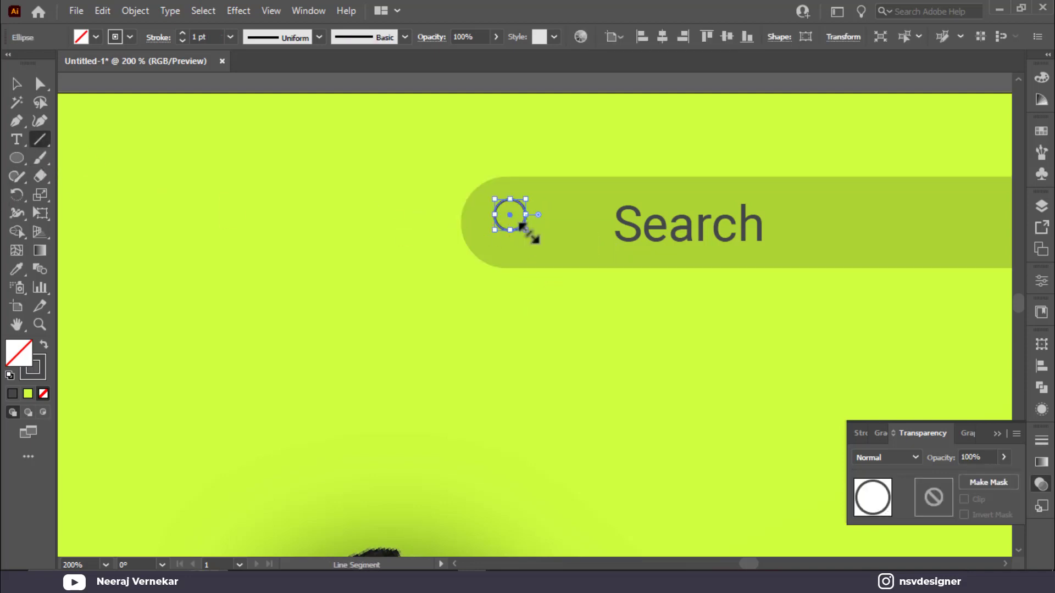
scroll(522, 227, "up", 3)
key("v")
left_click(489, 346)
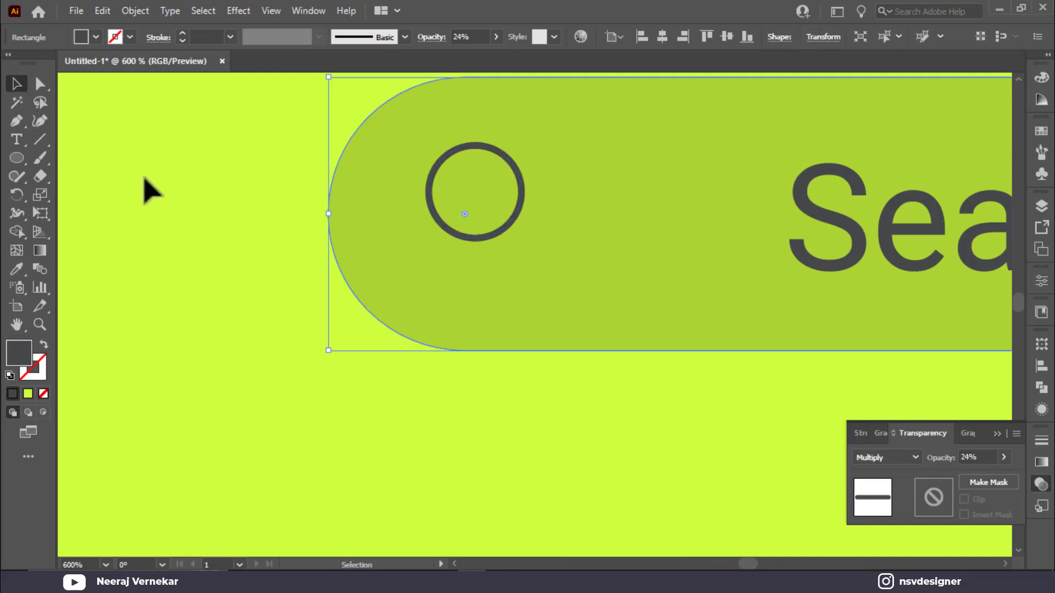
left_click(145, 178)
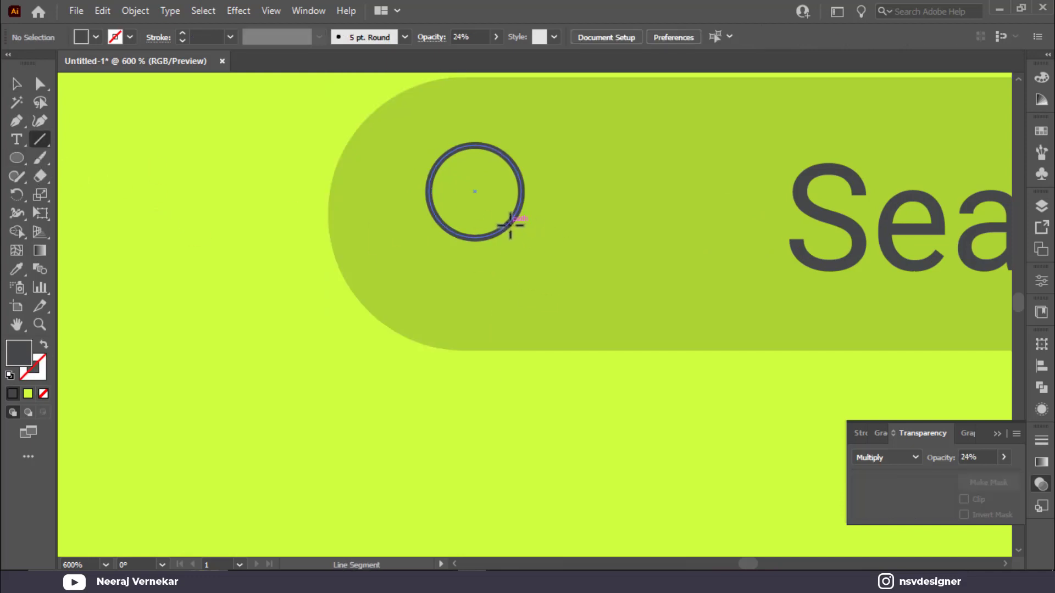
left_click_drag(508, 223, 548, 262)
key("v")
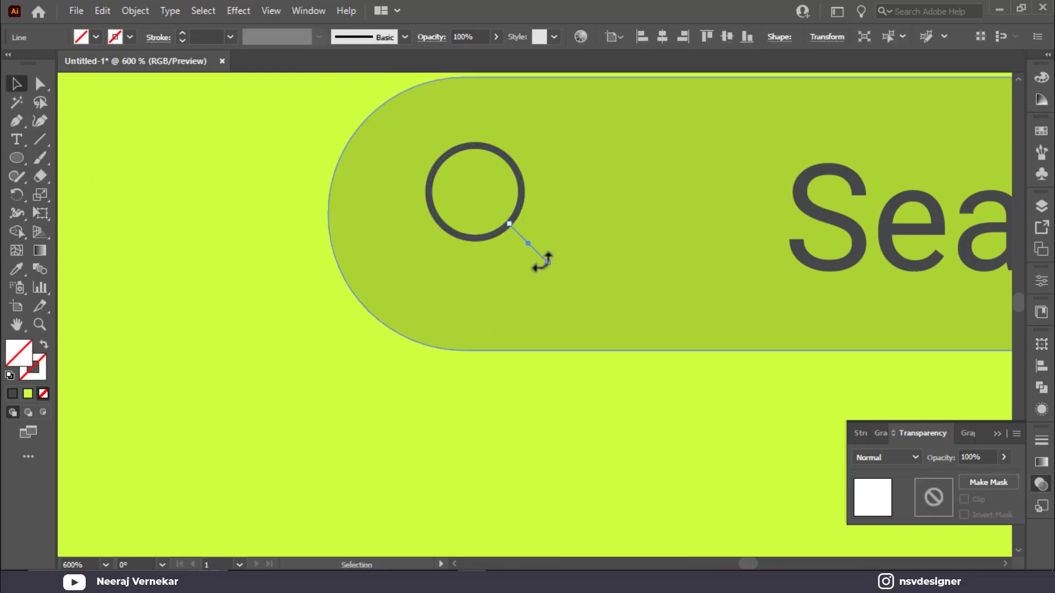
left_click(520, 204)
left_click(16, 83)
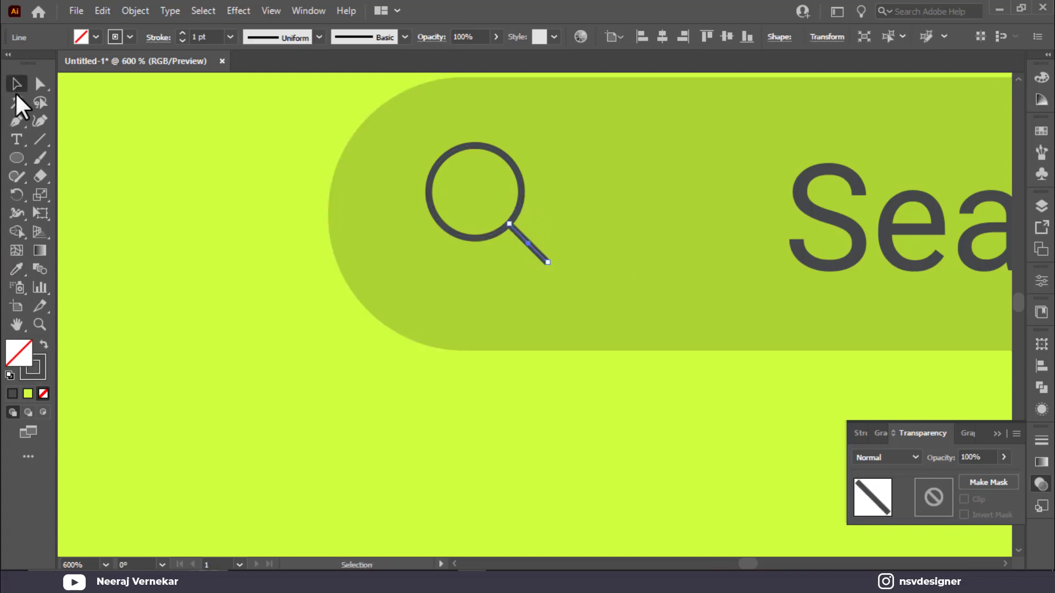
left_click(526, 263)
left_click(528, 246)
left_click(518, 196, "shift")
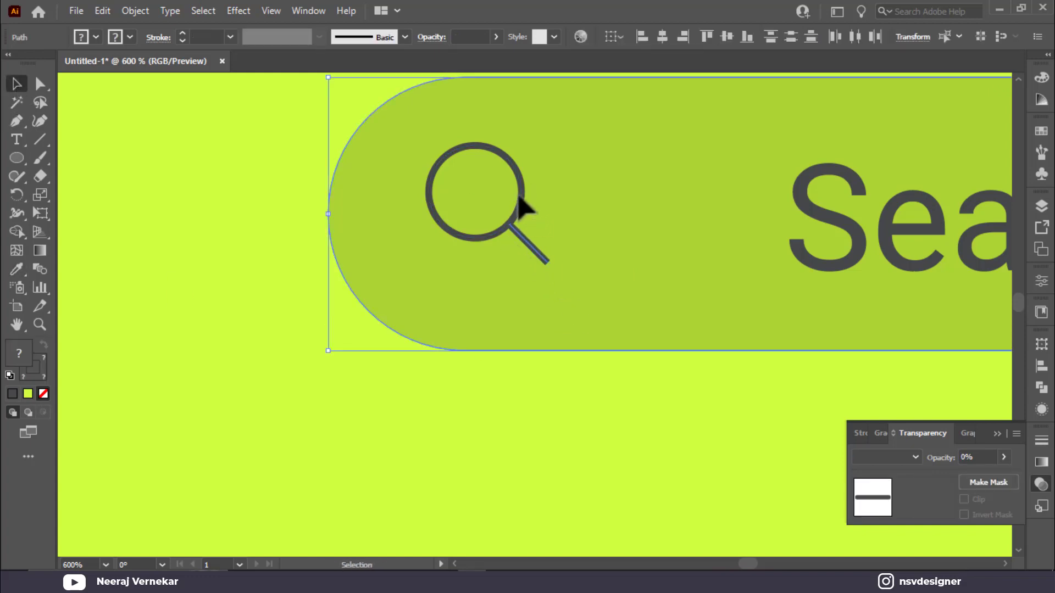
left_click(520, 198)
left_click(533, 249, "shift")
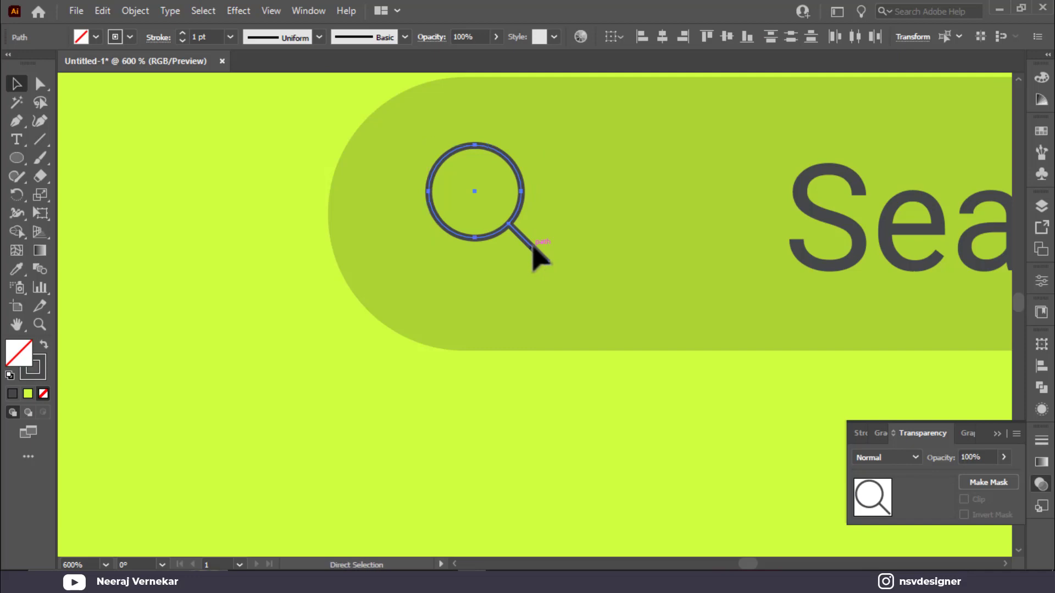
left_click(289, 134)
Give the magnifier's handle line a round stroke cap
left_click(525, 233)
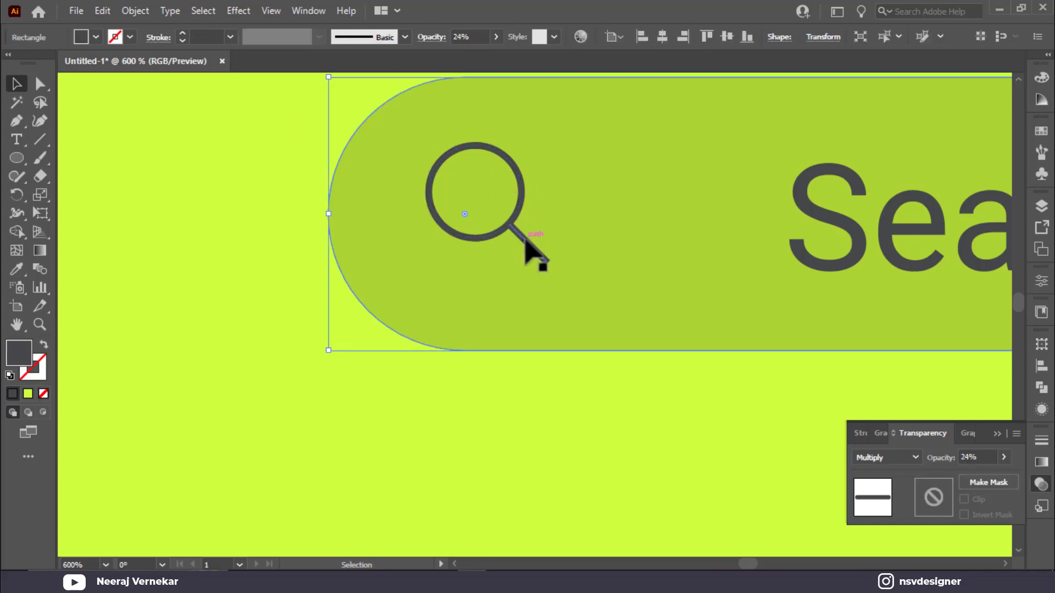
left_click(524, 236)
left_click(152, 39)
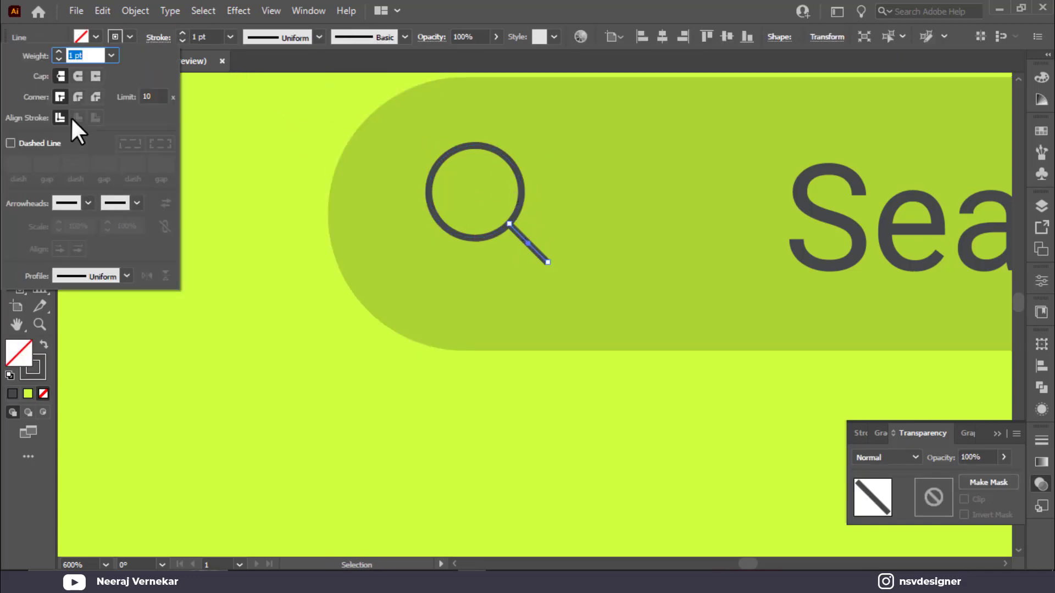
left_click(290, 365)
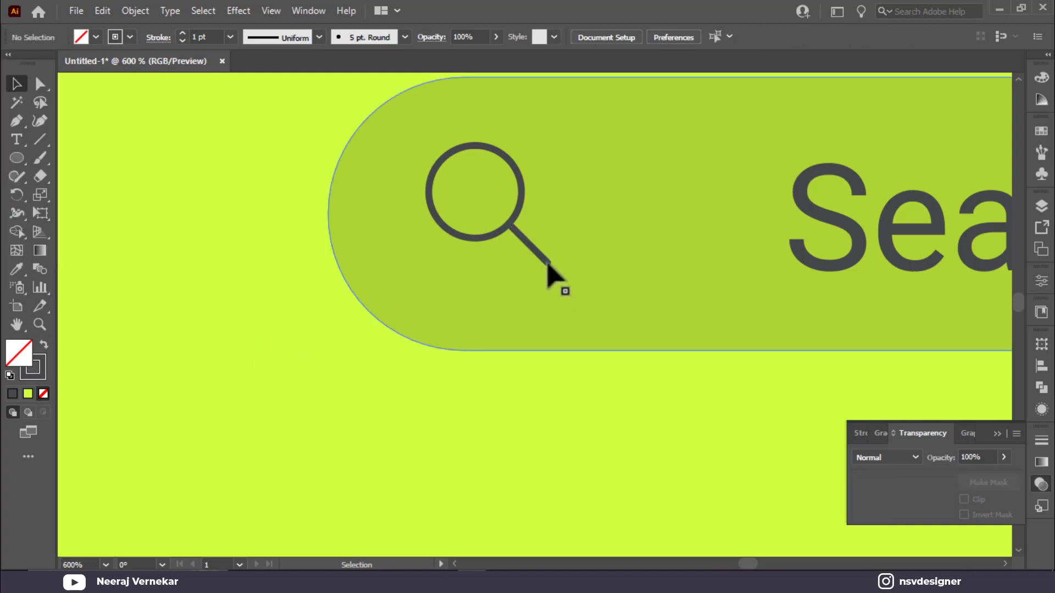
Group the circle with its handle and set the magnifier icon's stroke to 2 pt
left_click(523, 206)
key("ctrl")
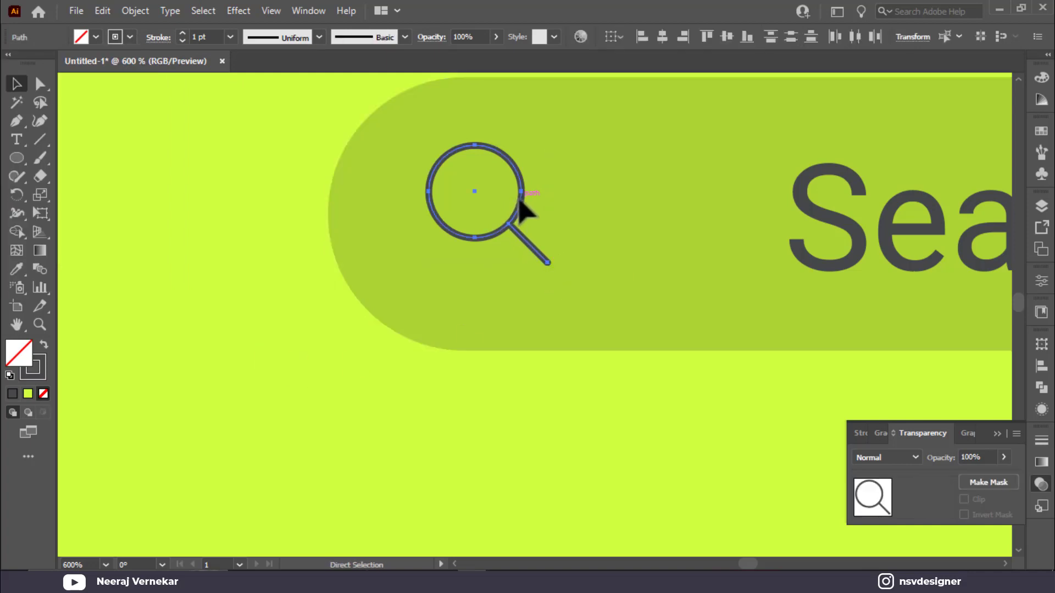
left_click(254, 221)
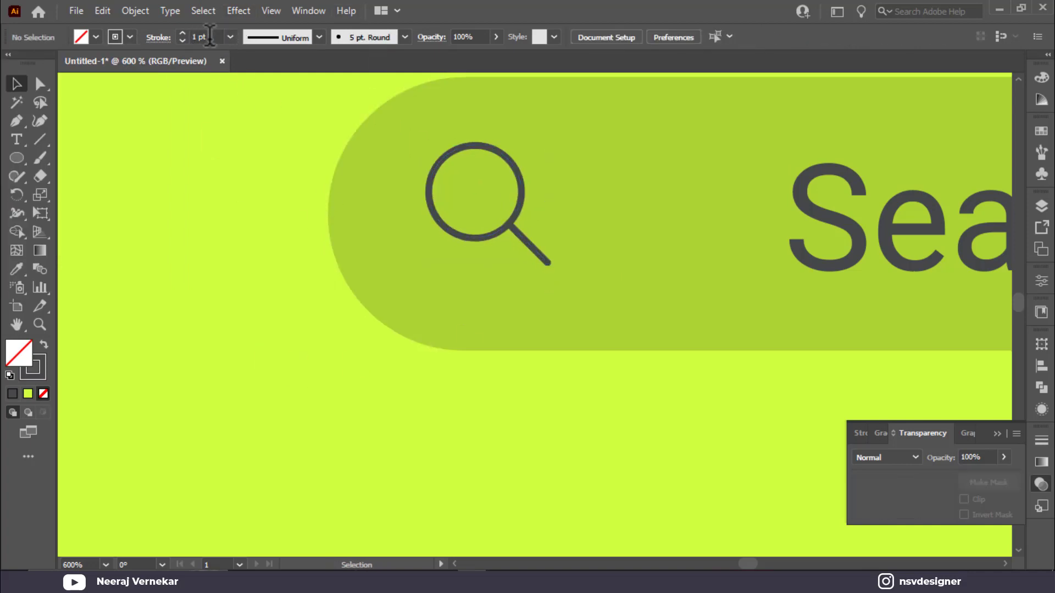
left_click(523, 189)
scroll(212, 38, "up", 1)
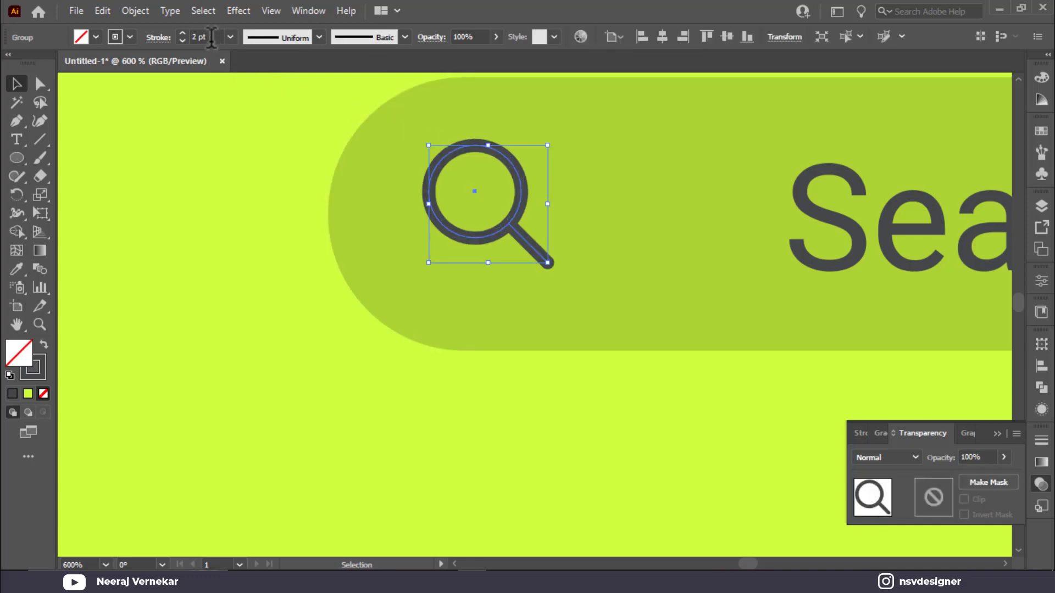
left_click(217, 131)
Nudge the magnifier icon slightly down and left, and vertically centre-align it with the Search text
left_click_drag(507, 223, 502, 233)
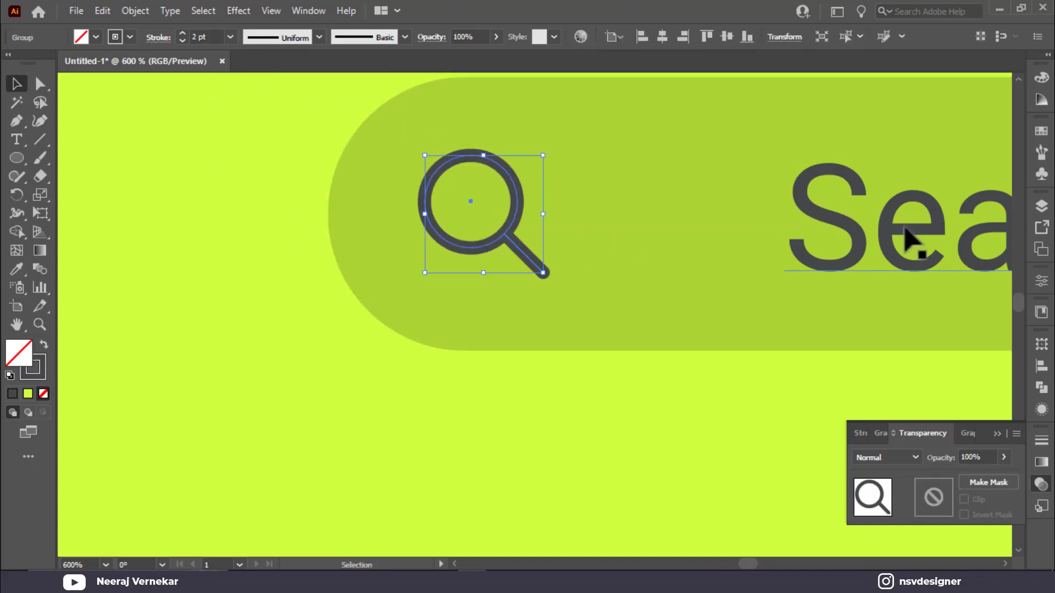
left_click(907, 231)
left_click(521, 228, "shift")
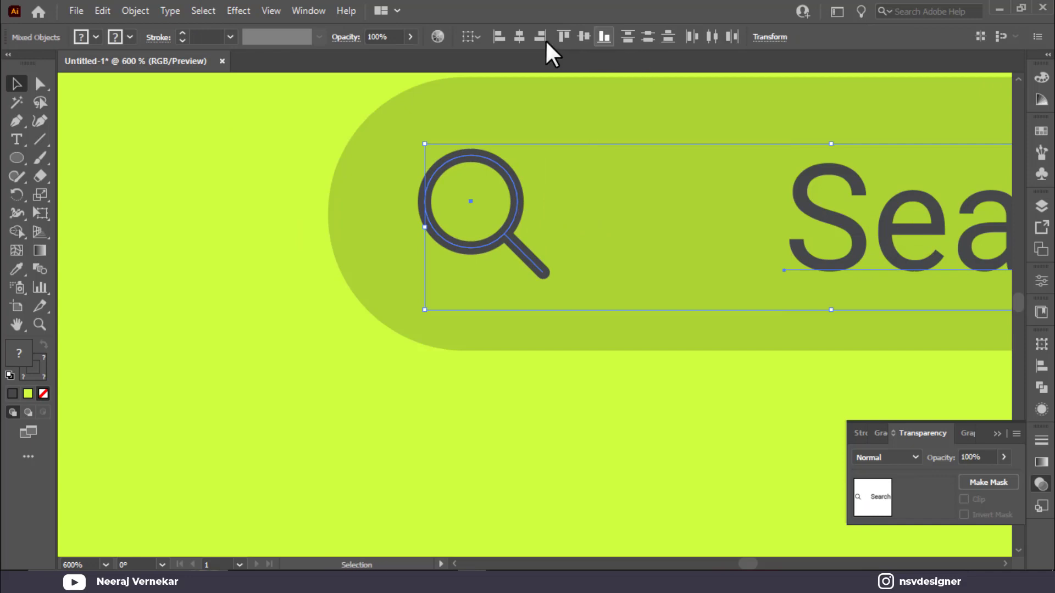
left_click(584, 37)
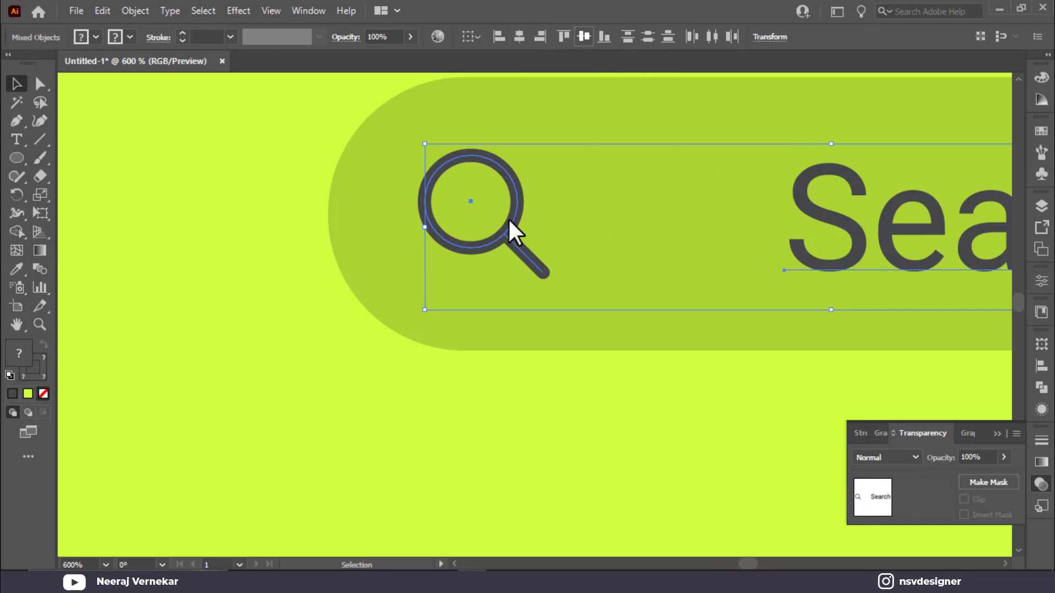
Move the Search text left so it sits close beside the magnifier icon
left_click(930, 271)
left_click_drag(890, 259, 719, 270)
left_click(275, 267)
key("ctrl+0")
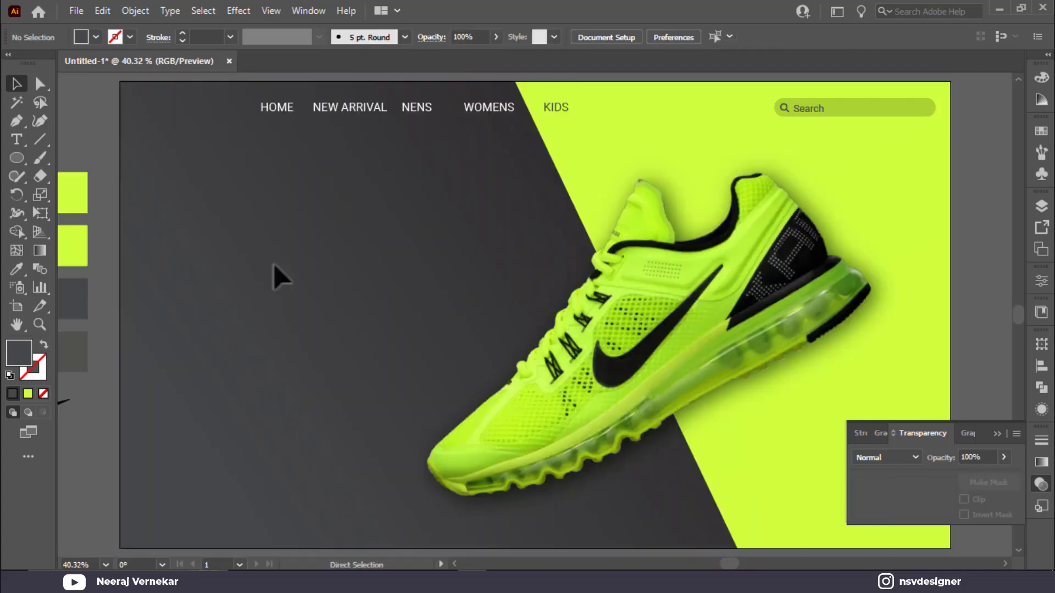
Shorten the search bar from its right end to roughly two thirds of its length and fully round its corners again
left_click(898, 113)
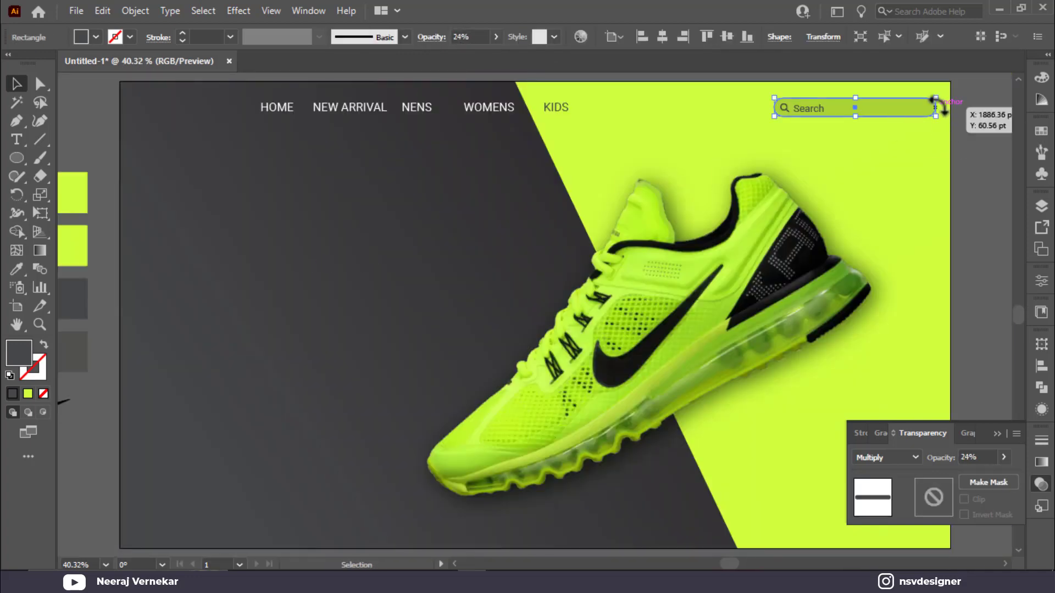
scroll(937, 106, "up", 4)
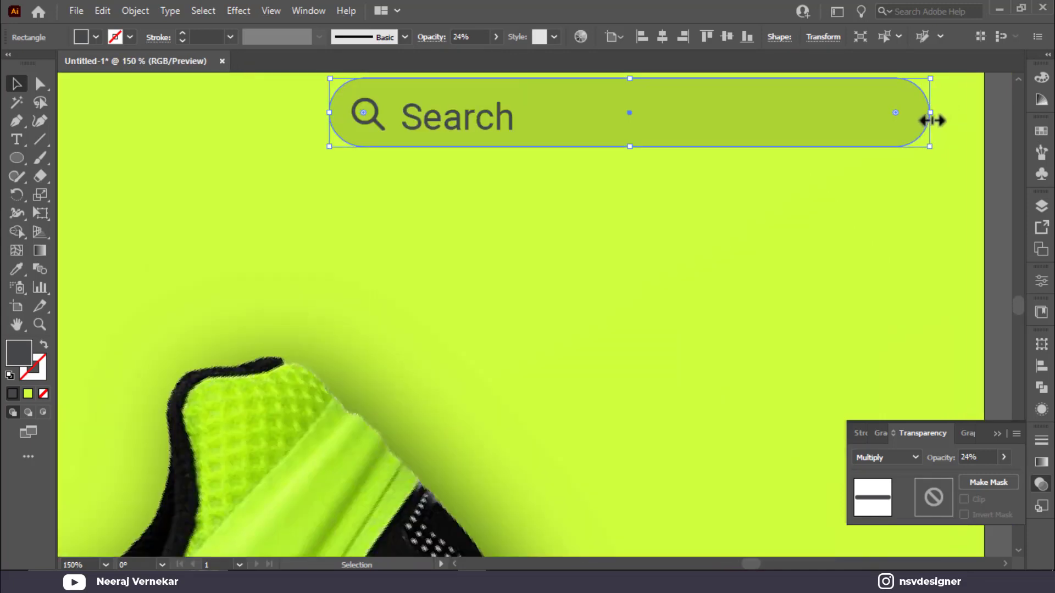
left_click_drag(932, 120, 719, 127)
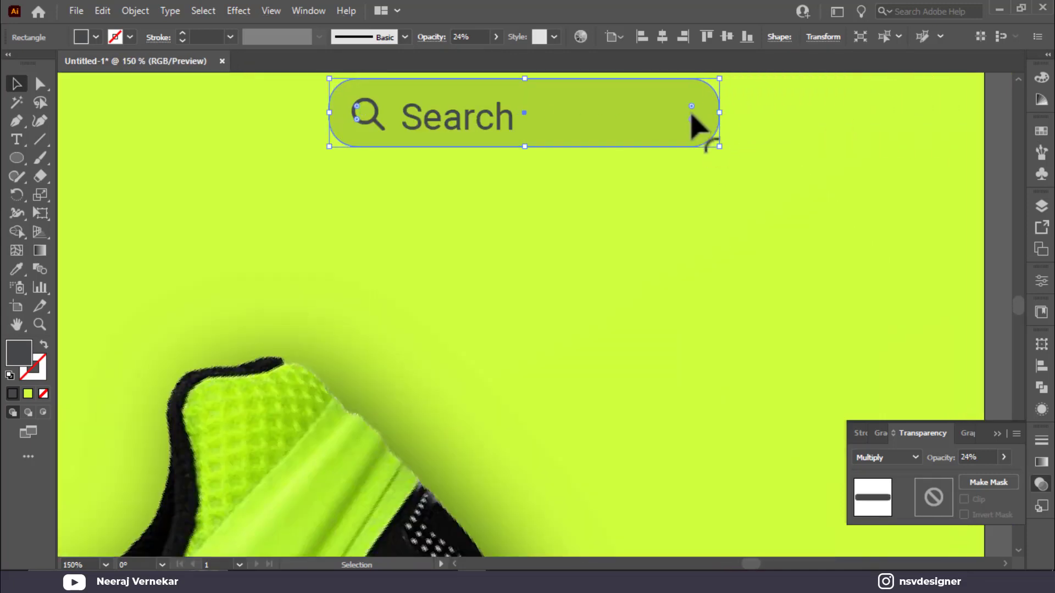
left_click(821, 190)
scroll(813, 184, "up", 1)
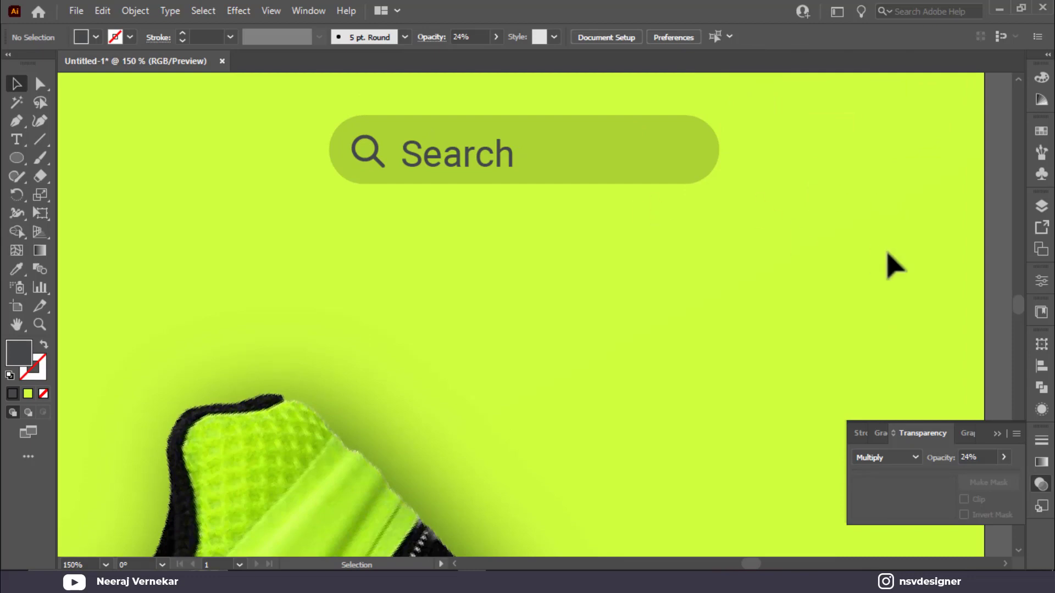
Draw a short horizontal line to the right of the search bar and copy the magnifier's 2 pt dark grey stroke onto it
left_click_drag(836, 243, 766, 224)
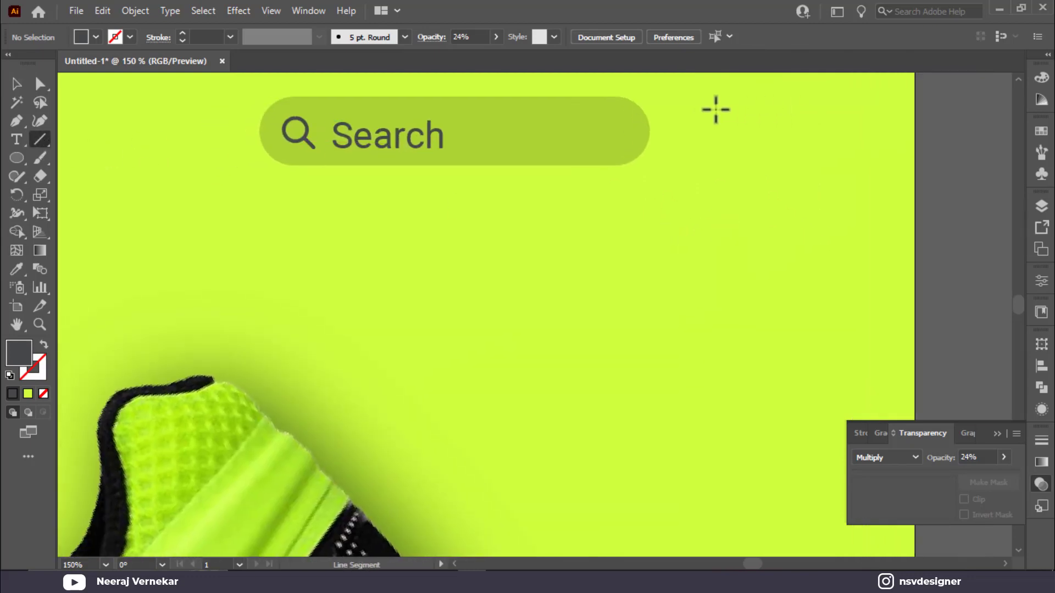
left_click_drag(703, 98, 782, 96)
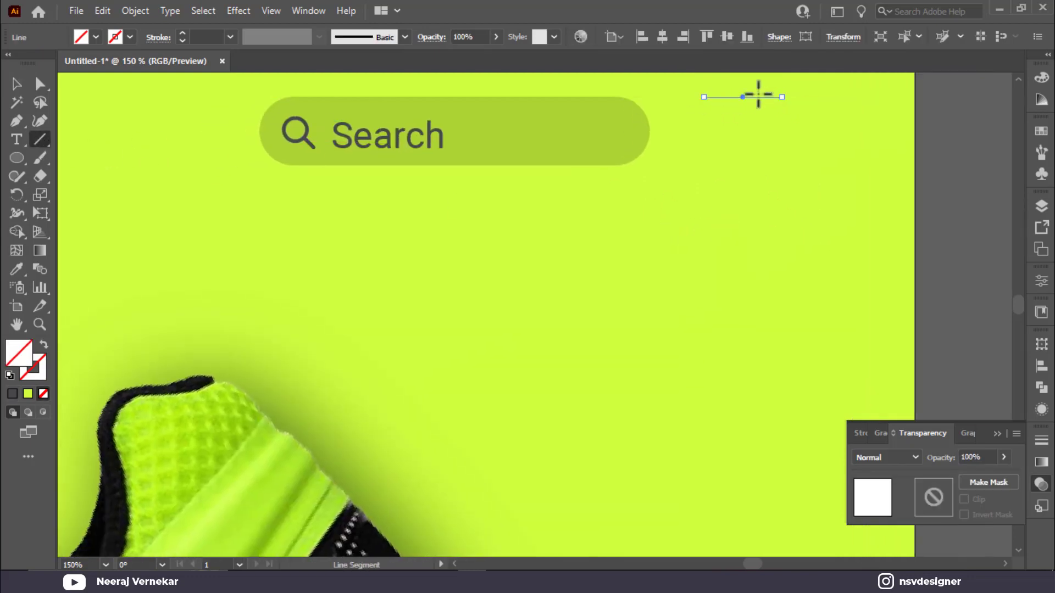
key("i")
left_click(311, 144)
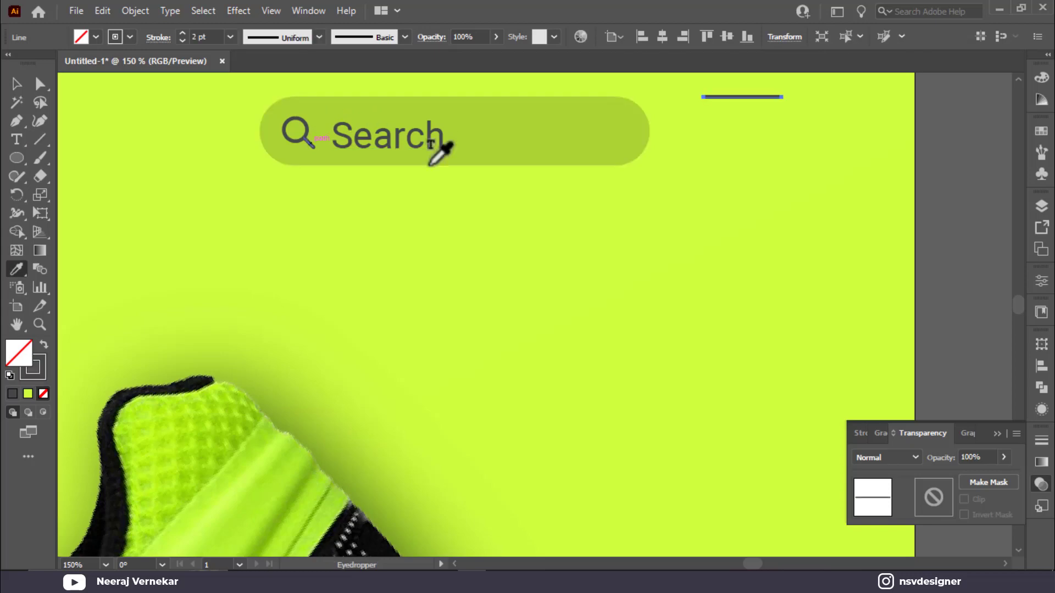
Duplicate the short line twice straight down at equal spacing to form a three-line menu icon
key("v")
left_click(753, 123)
left_click_drag(743, 97, 742, 123)
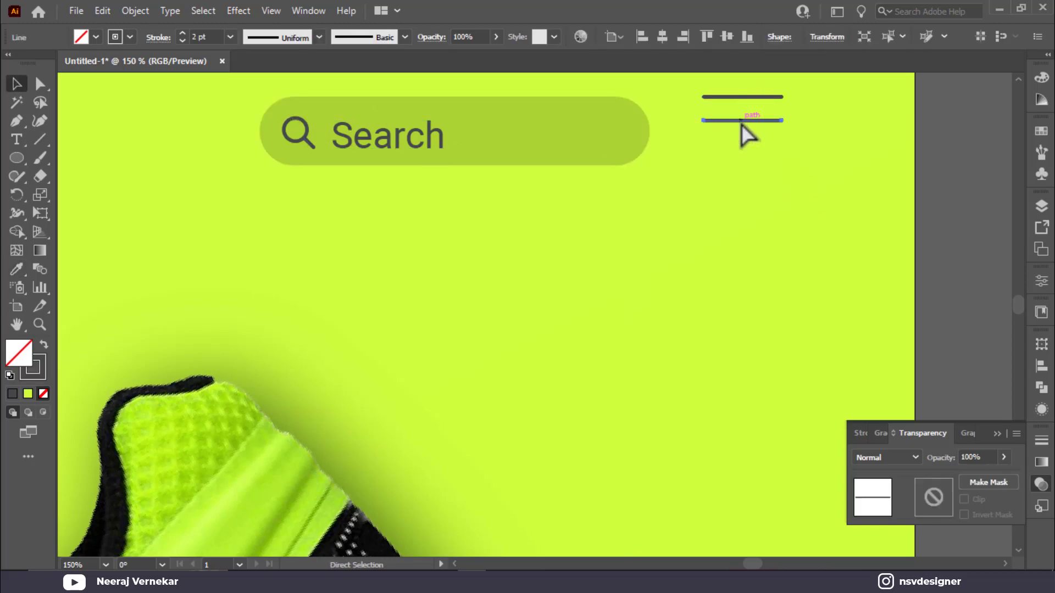
key("ctrl+d")
Thicken the three menu lines, scale them down to a 3.5376 pt stroke, and position them level with the search bar
left_click_drag(816, 94, 750, 175)
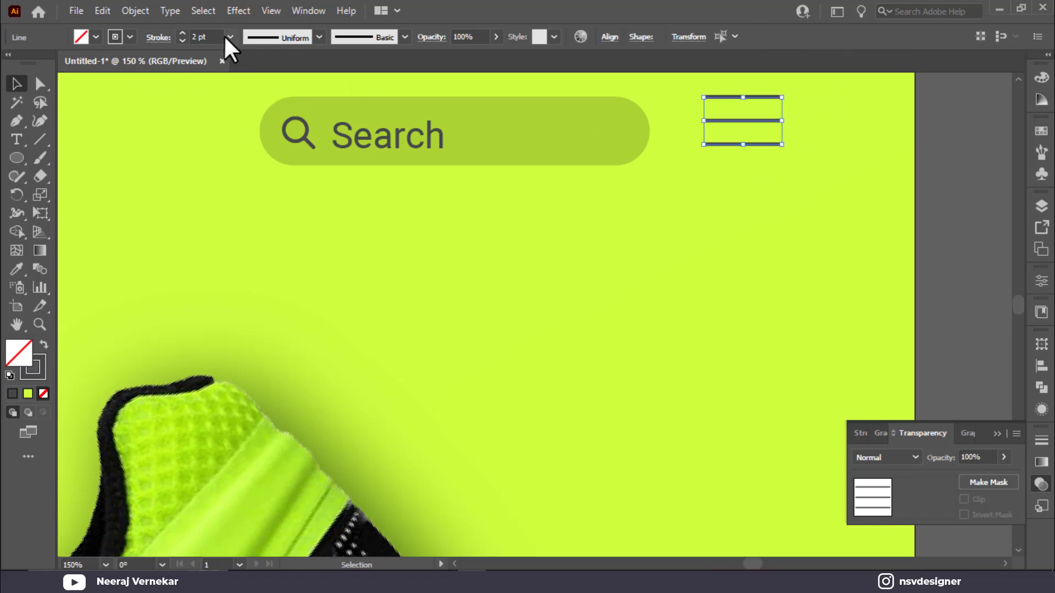
scroll(213, 38, "up", 2)
mouse_move(782, 123)
left_mouse_down()
mouse_move(764, 134)
mouse_move(773, 129)
left_mouse_up()
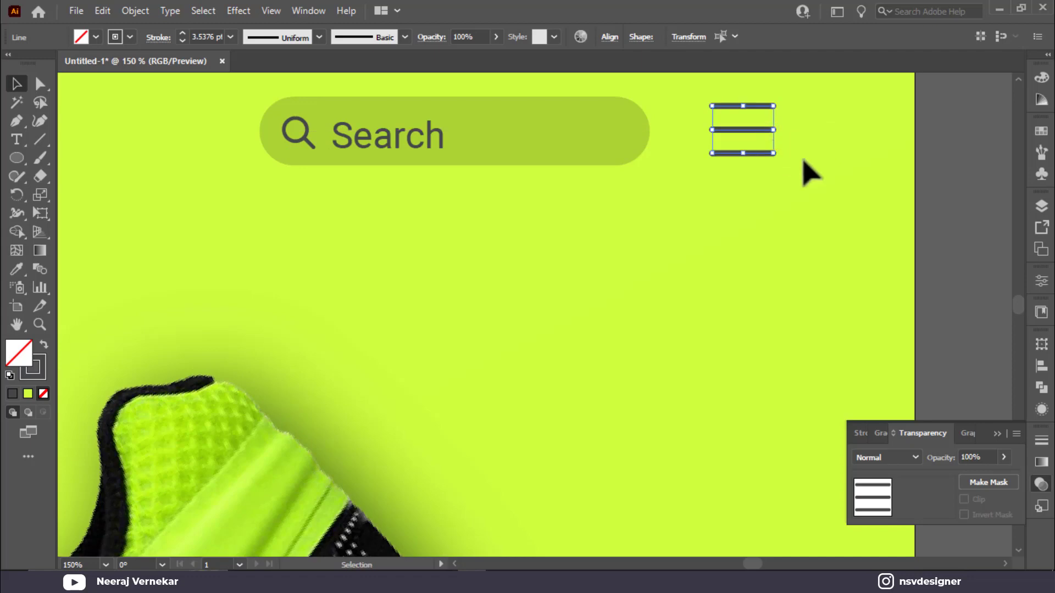
left_click(802, 160)
key("ctrl+0")
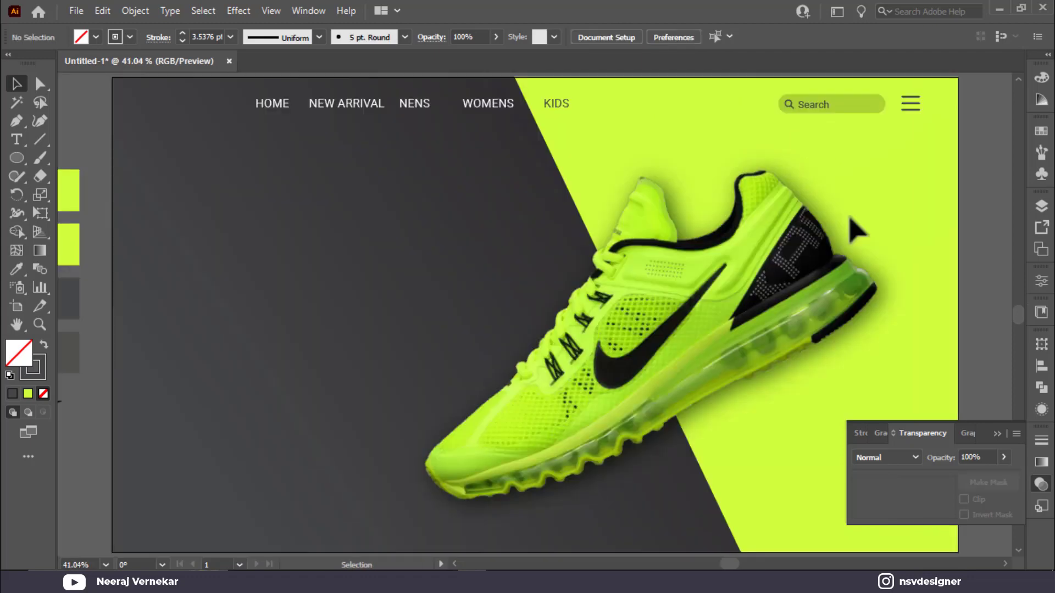
Move the black swoosh logo from beside the artboard onto the dark background and bring it to the front
left_click(995, 434)
left_click_drag(165, 303, 242, 310)
left_click_drag(116, 422, 370, 342)
right_click(371, 341)
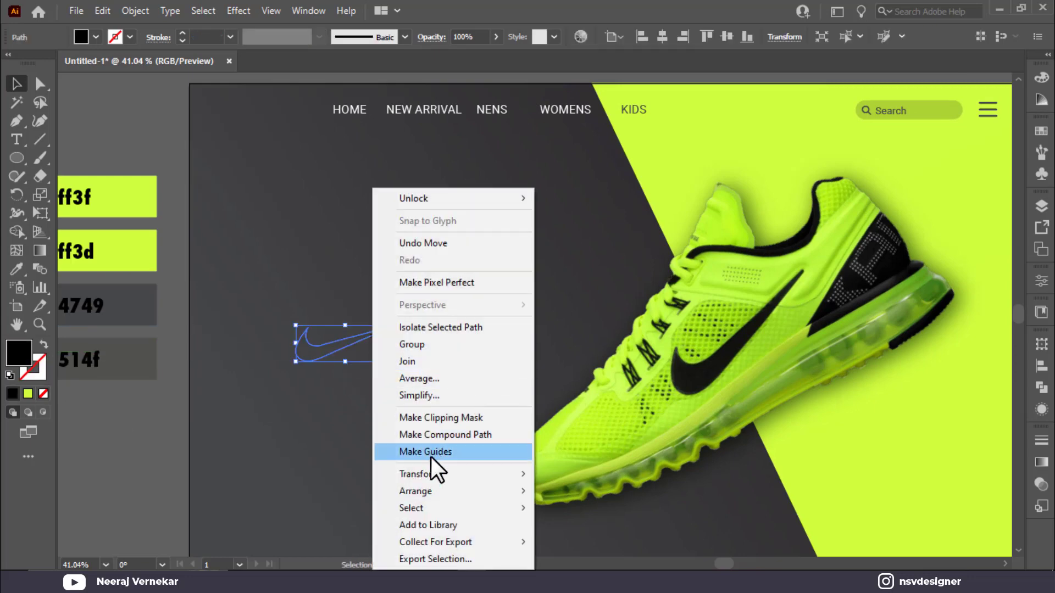
mouse_move(443, 492)
left_click(566, 493)
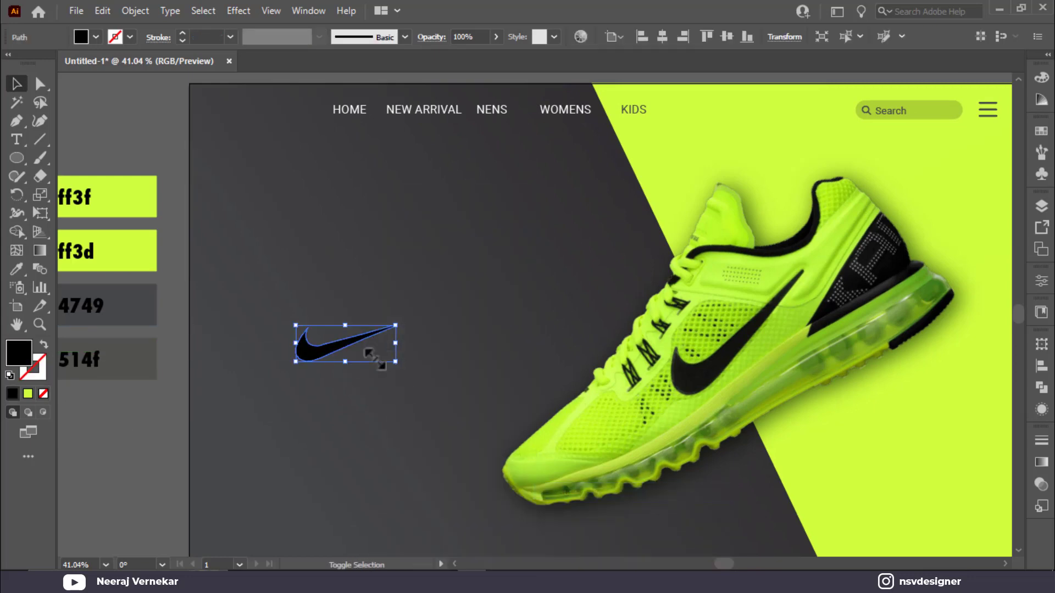
Shrink the swoosh to about half its size, place it in the banner's upper-left corner before HOME, and fill it white
left_click_drag(373, 356, 248, 116)
left_click(395, 330)
left_click(82, 37)
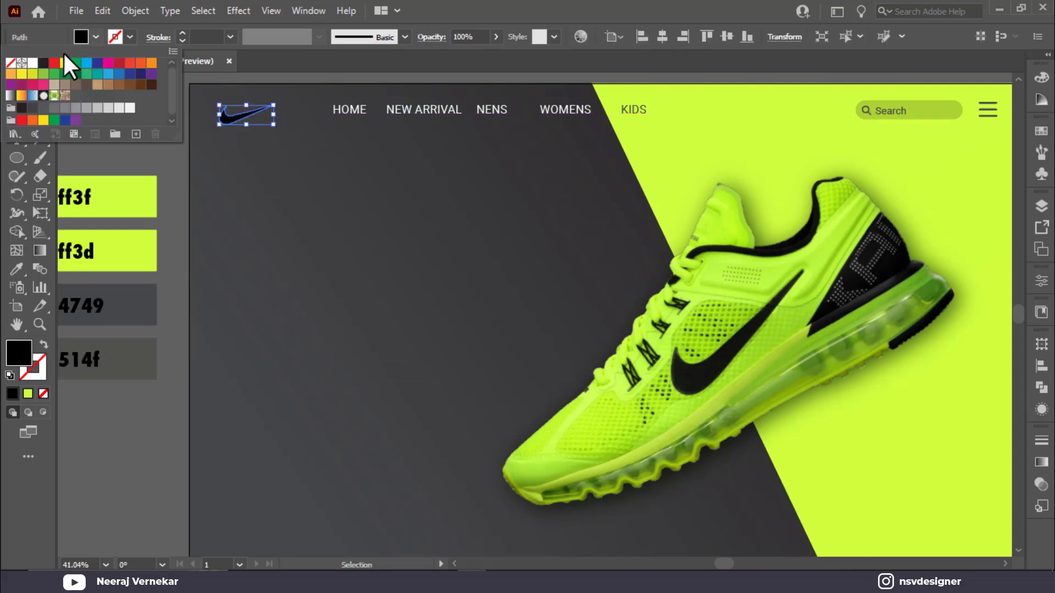
left_click(32, 64)
left_click(341, 141)
Group the five navigation labels, from HOME through KIDS, into one object
left_click(340, 113)
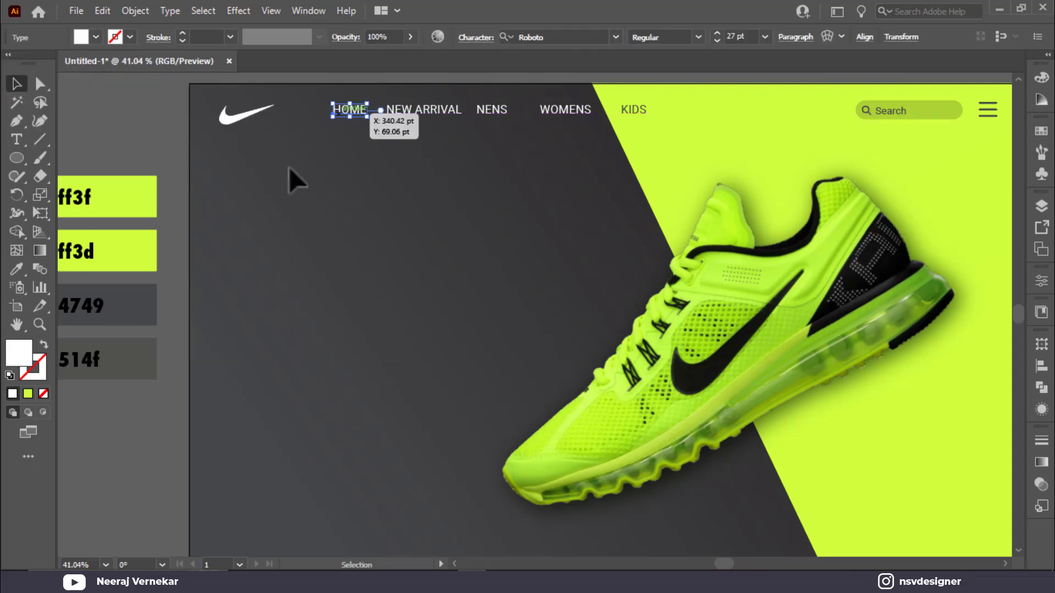
left_click(289, 167)
left_click_drag(329, 173, 377, 130)
left_click_drag(667, 117, 667, 117)
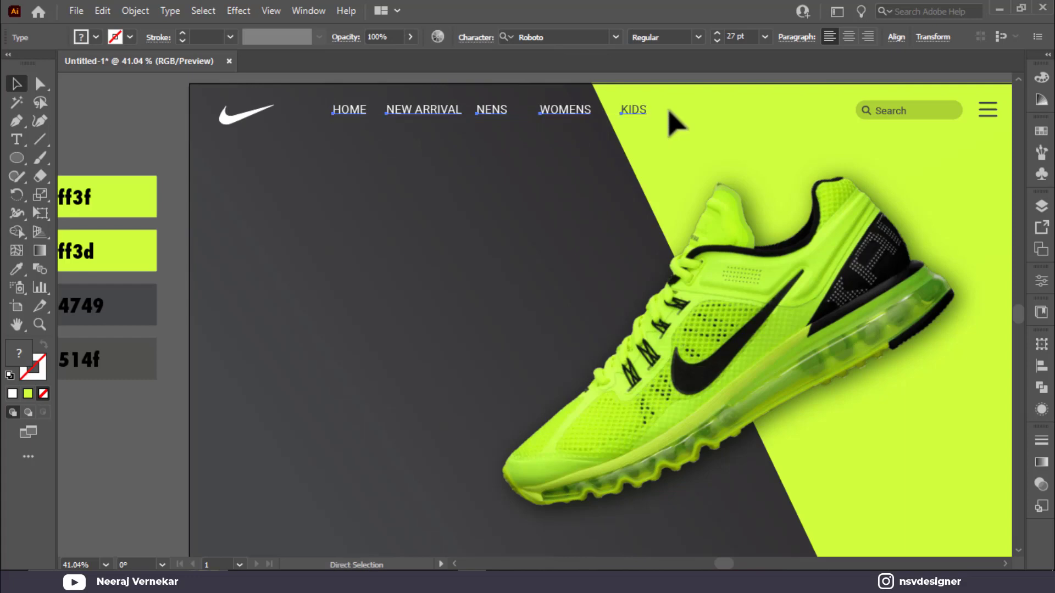
key("ctrl+g")
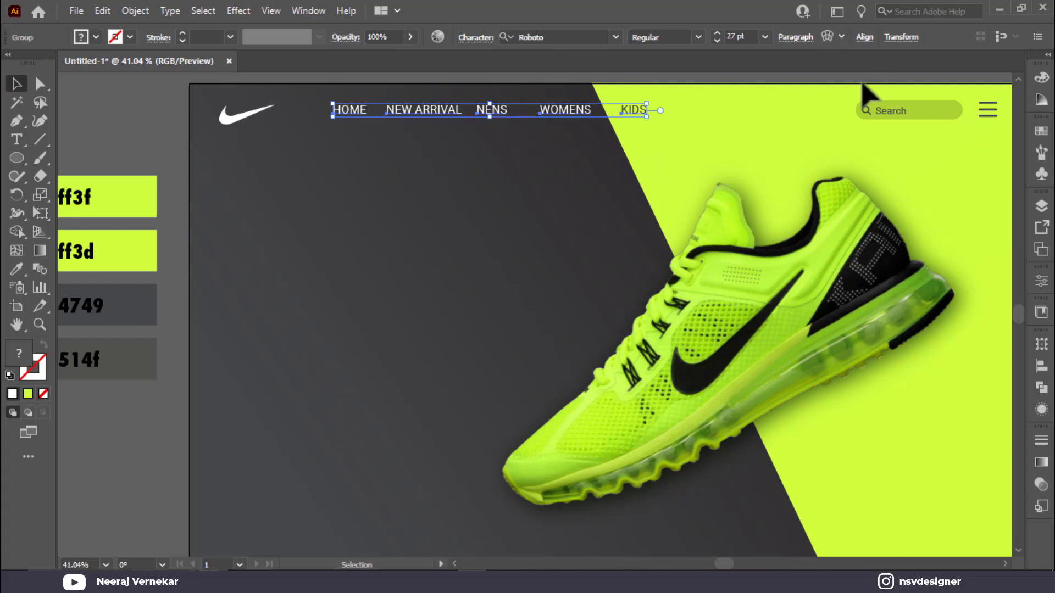
Align the swoosh, navigation labels, search bar and three-line menu icon on a common vertical center
left_click(1008, 134)
left_click(991, 114)
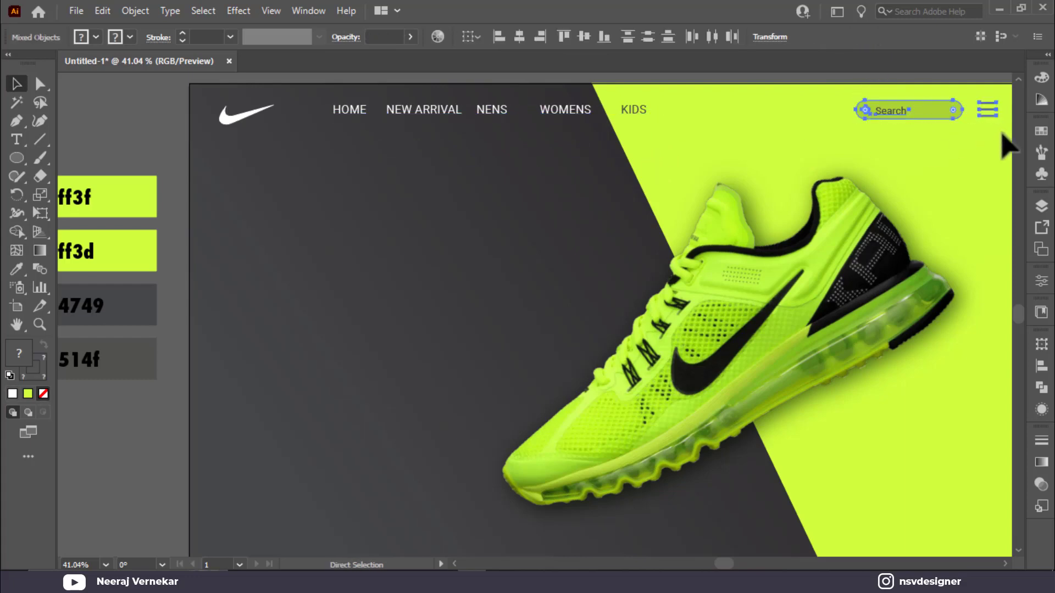
left_click_drag(926, 122, 992, 121)
left_click(584, 36)
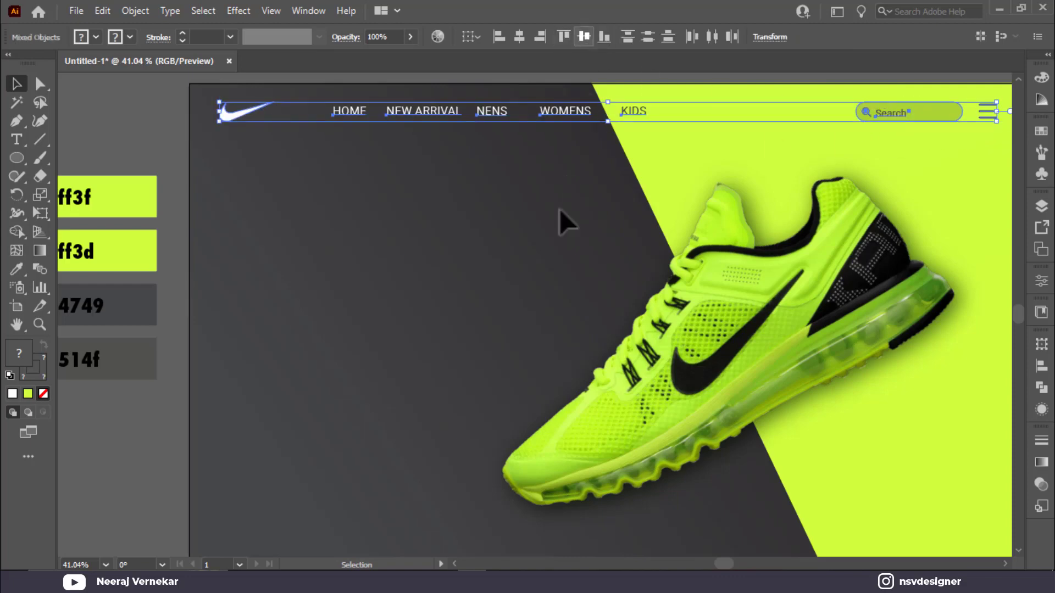
left_click(590, 223)
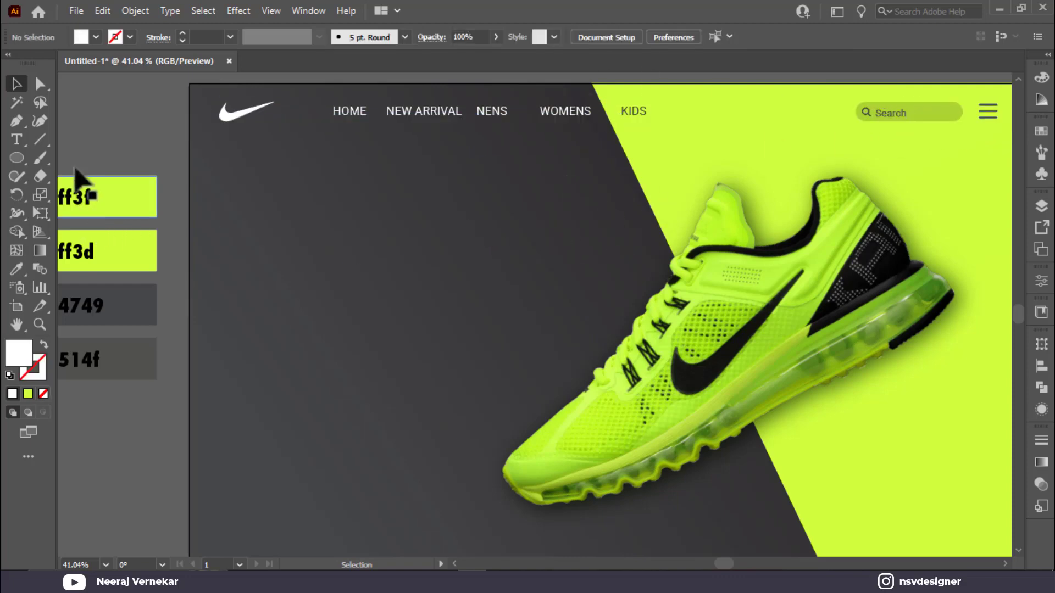
Add the text "NIKE AIR MAX" on the dark background below the swoosh
left_click(16, 140)
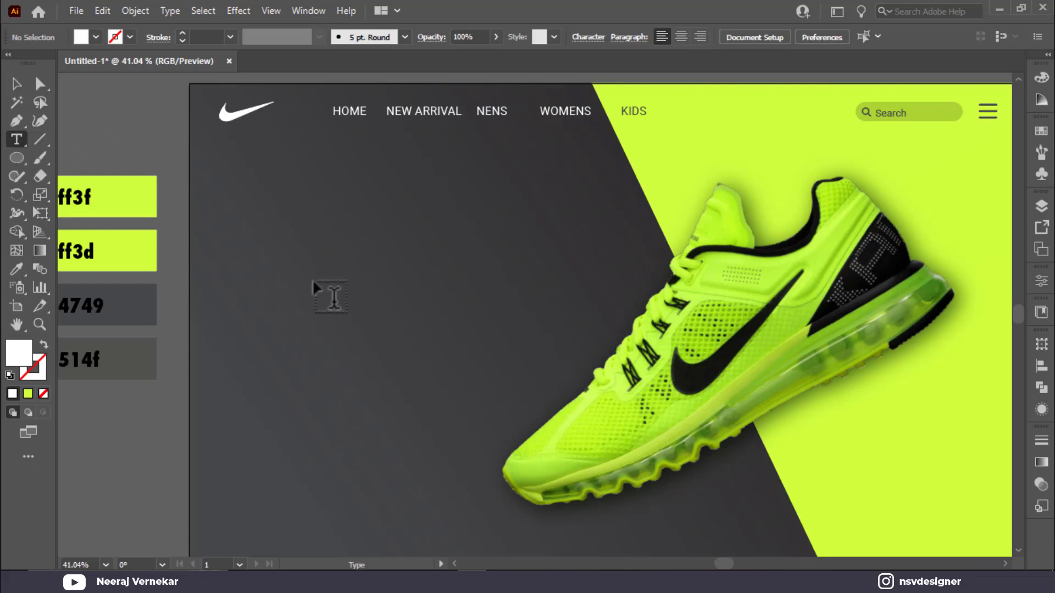
left_click(235, 217)
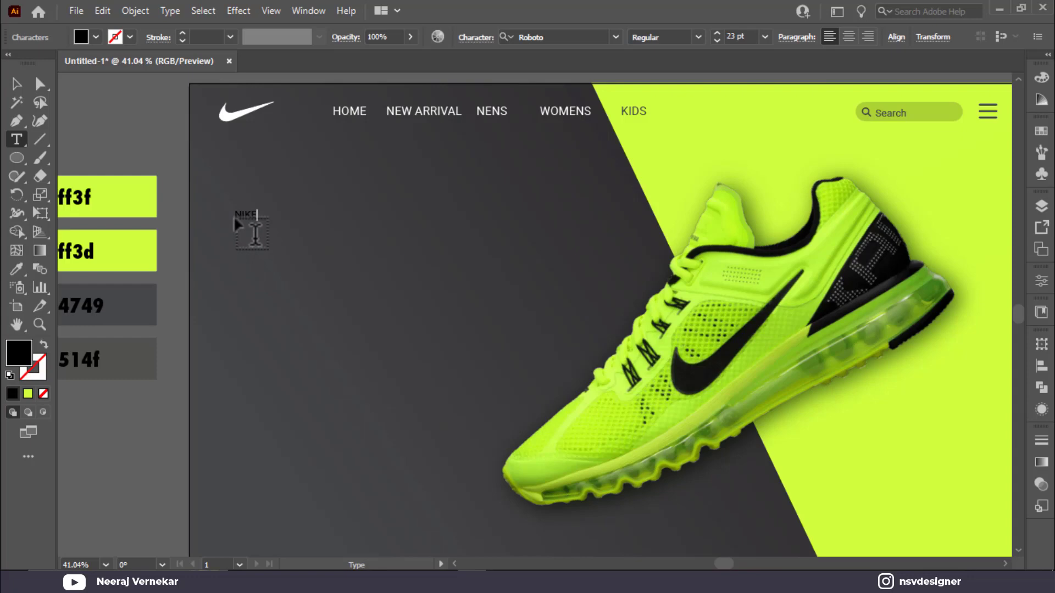
type("NIKE AIR MAX")
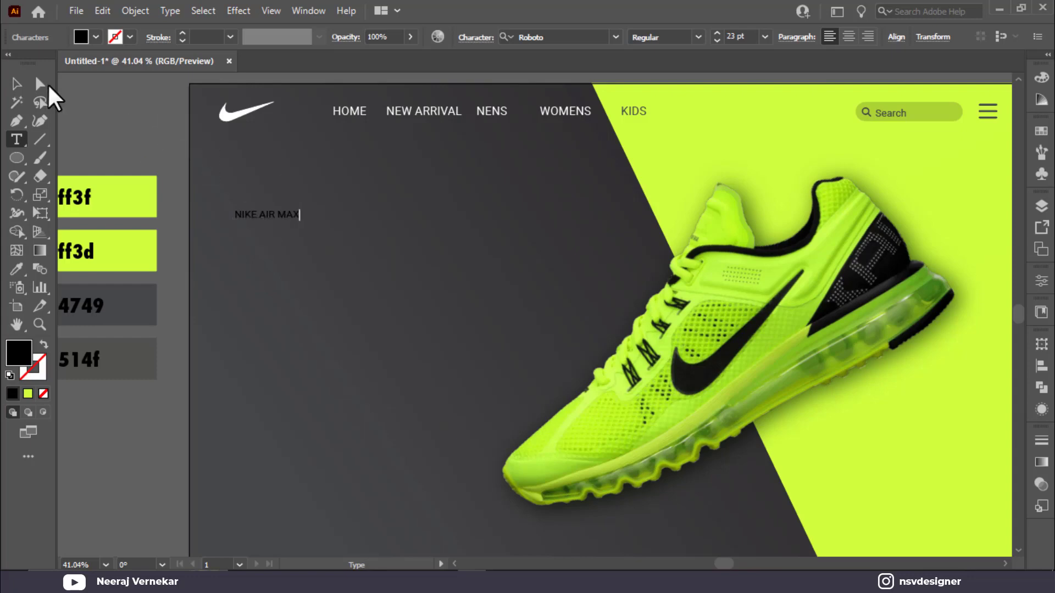
left_click(26, 87)
Set the NIKE AIR MAX heading in Futura Condensed Extra Bold, enlarge it to about 93 pt, and left-align it beneath the swoosh
left_click(566, 36)
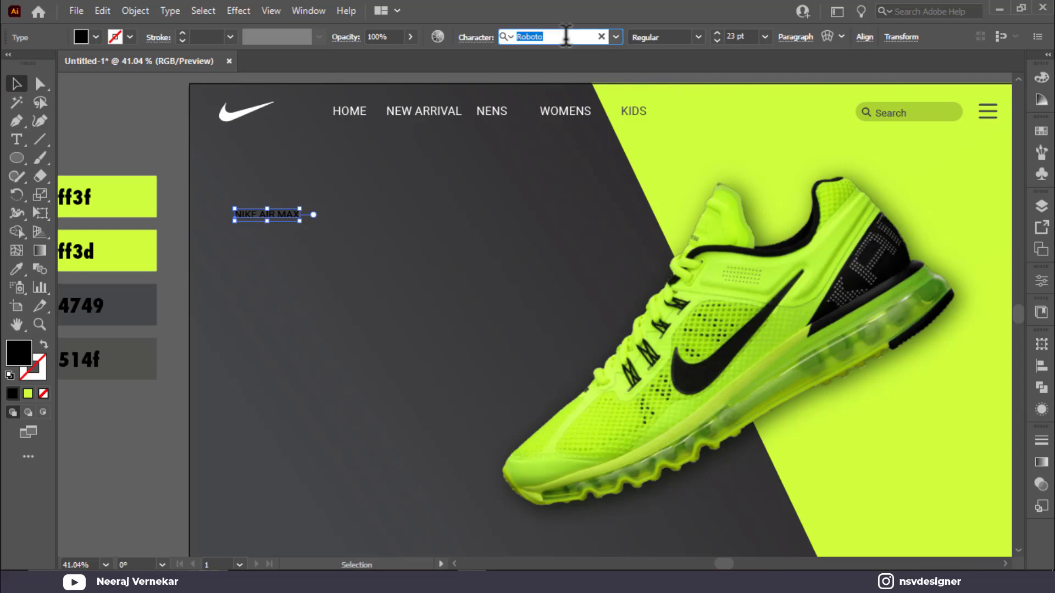
type("fu")
left_click(646, 107)
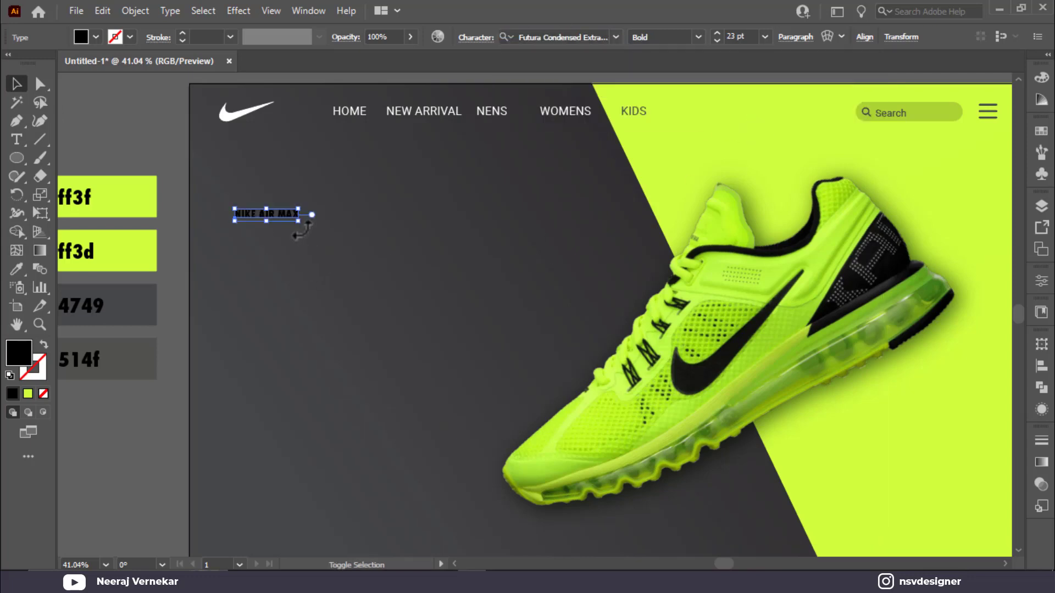
left_click_drag(298, 217, 486, 286)
left_click_drag(438, 260, 401, 245)
Color the NIKE AIR MAX heading with the lime green sampled from the upper palette swatch
key("i")
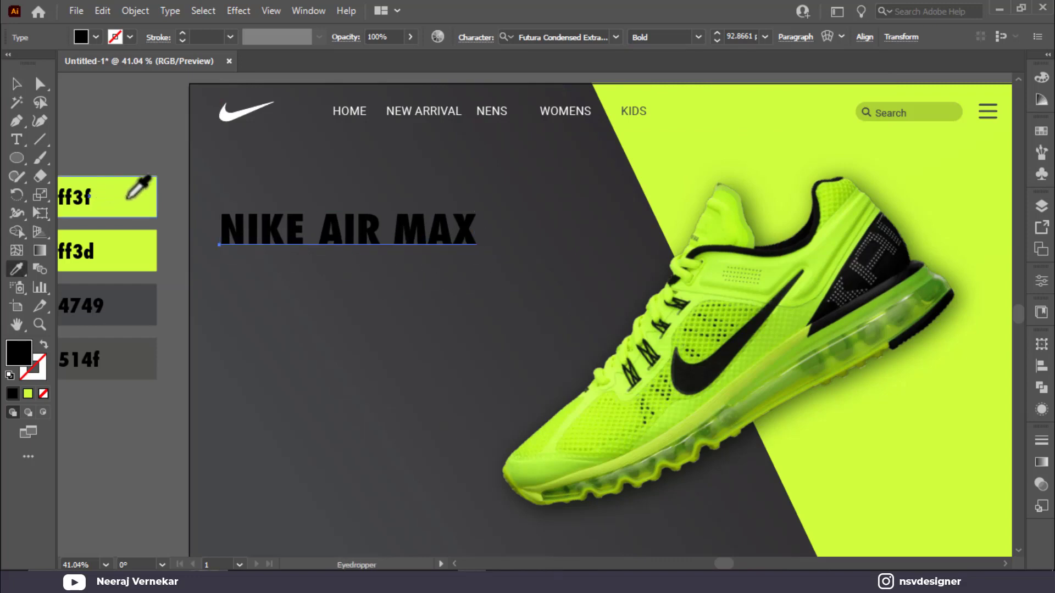
left_click(128, 197)
key("v")
left_click(359, 257)
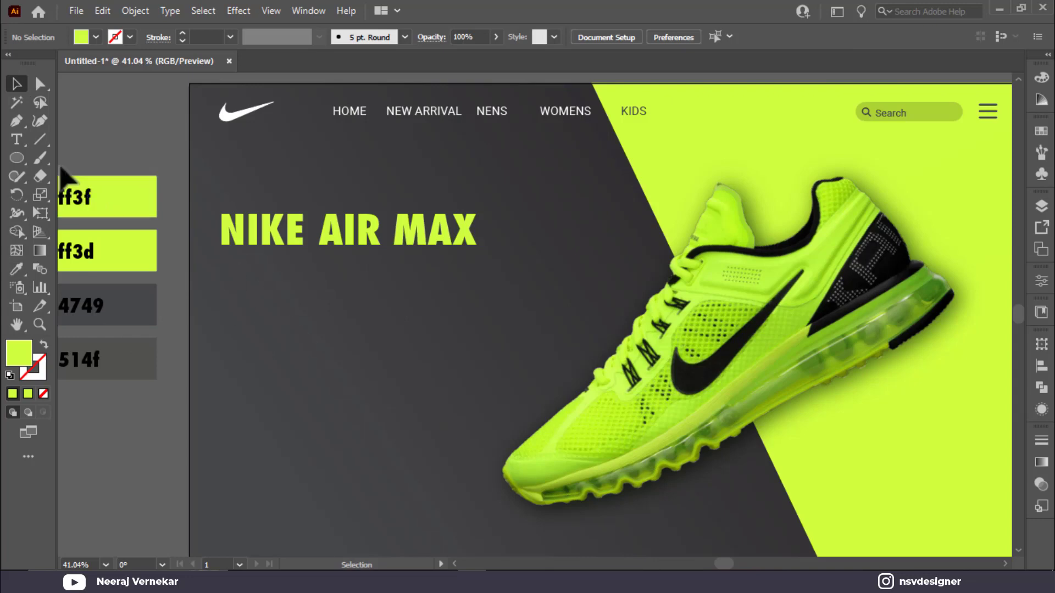
Place a line of placeholder text below the heading and set its font to Roboto Medium
left_click(24, 139)
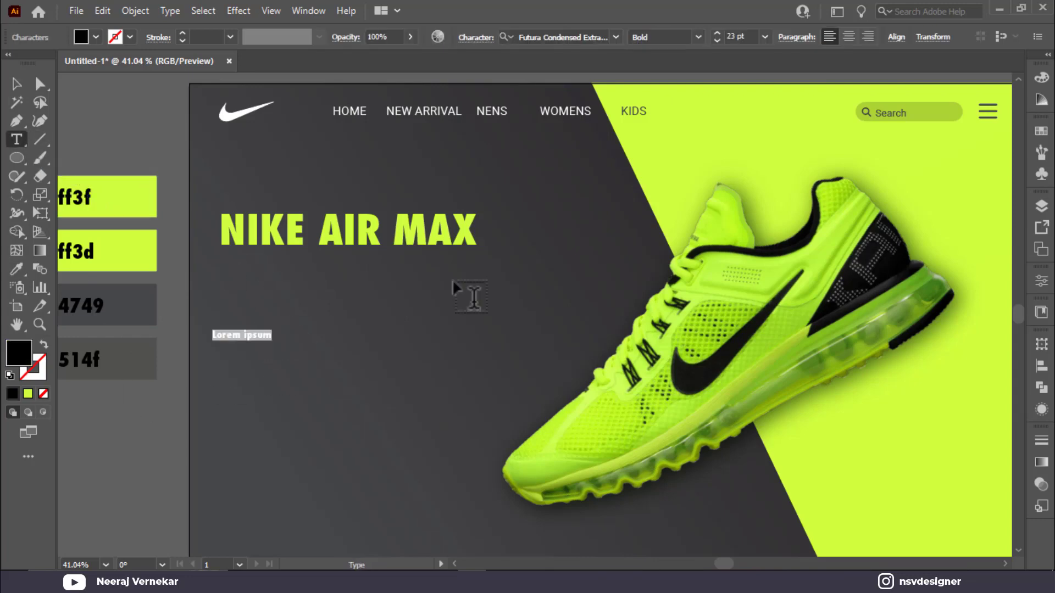
left_click(15, 84)
left_click(534, 36)
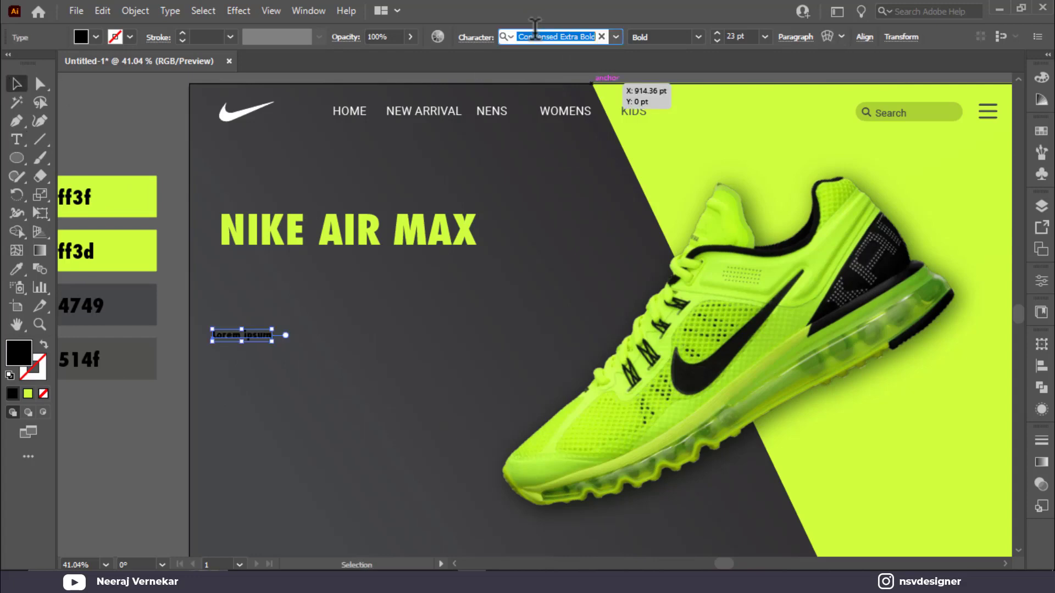
type("cr")
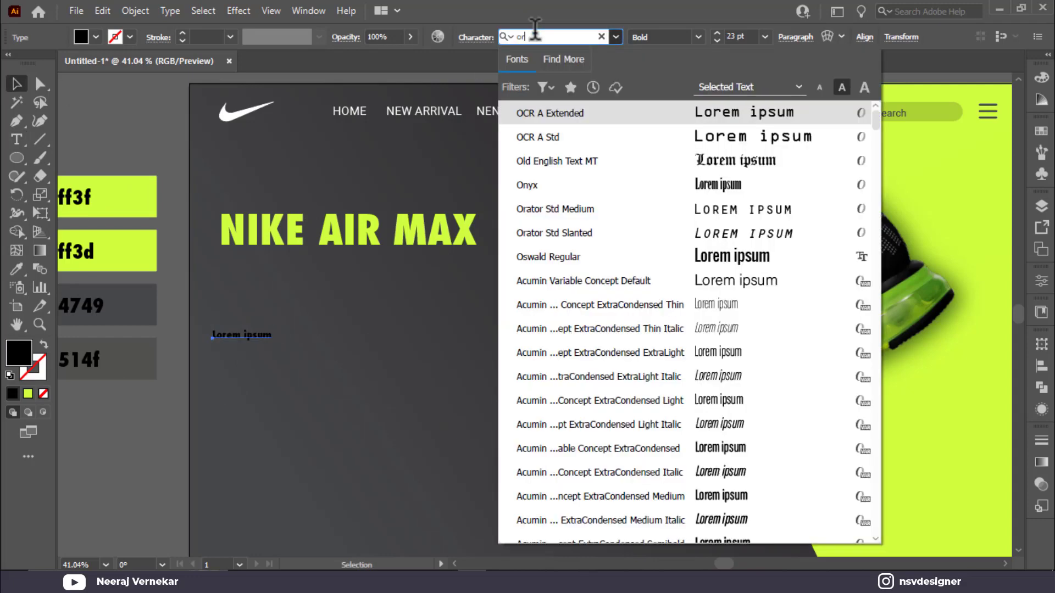
key("BackSpace")
key("BackSpace")
type("robo")
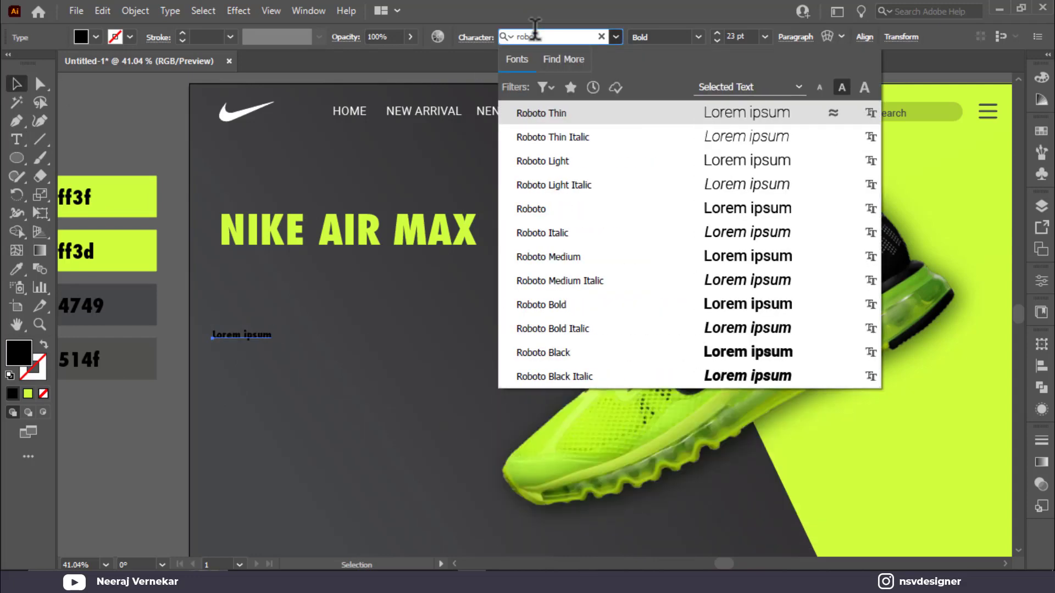
left_click(719, 257)
left_click(363, 321)
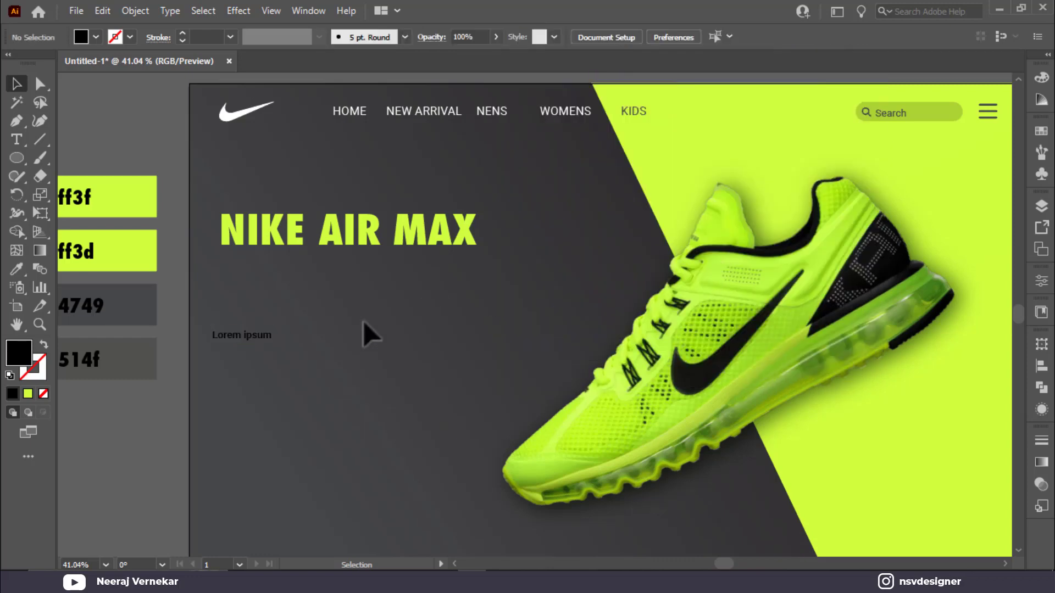
Replace the single placeholder line with a paragraph text area of lorem ipsum directly beneath the heading, slightly wider than it
left_click(262, 335)
key("Delete")
left_click(16, 139)
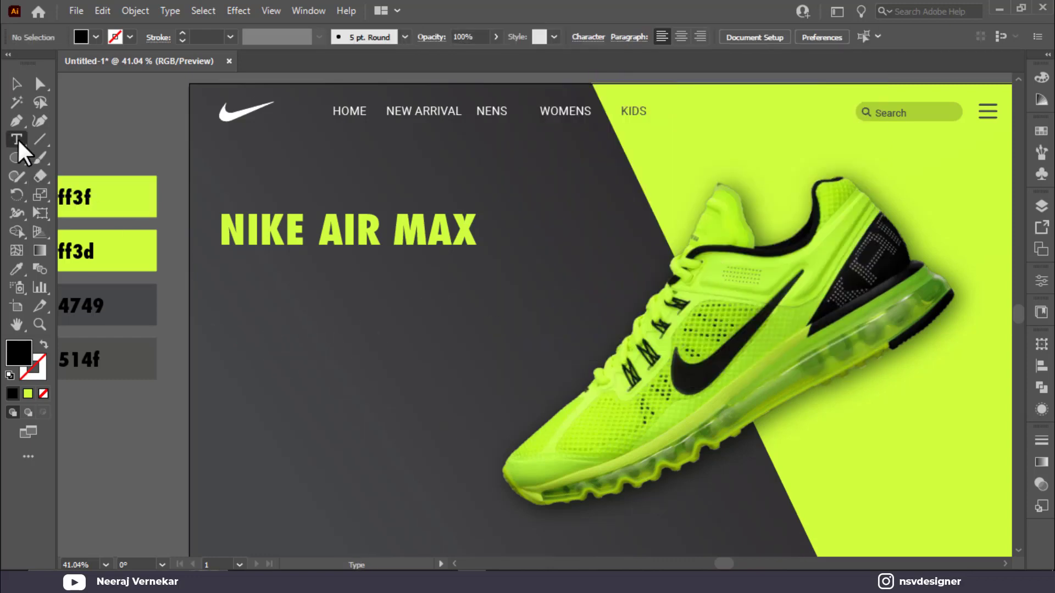
left_click_drag(220, 268, 533, 340)
key("Escape")
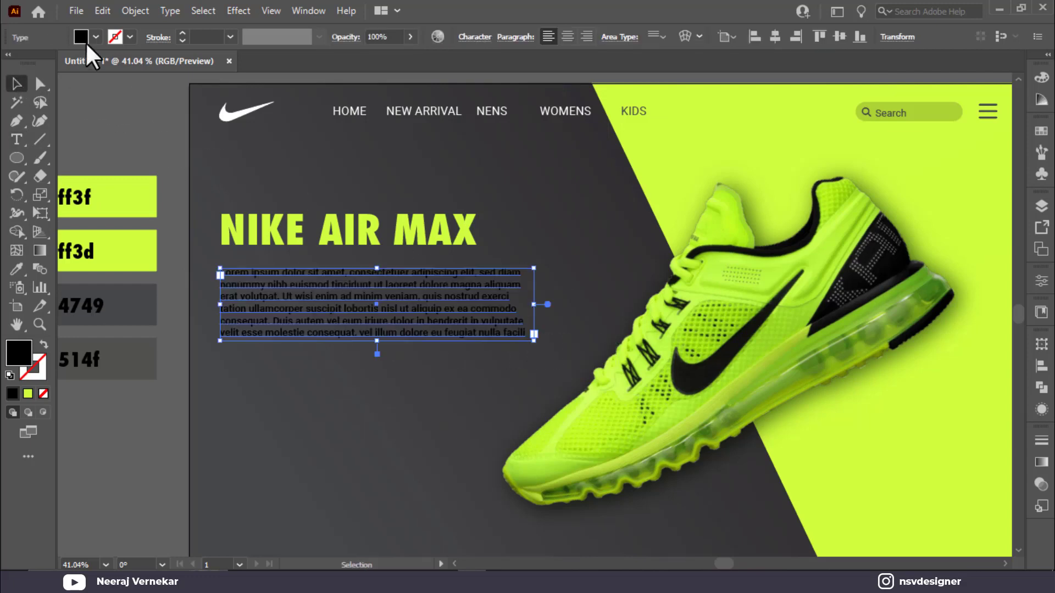
Fill the lorem ipsum paragraph white and move it slightly up toward the heading
left_click(85, 37)
left_click(34, 63)
left_click(397, 372)
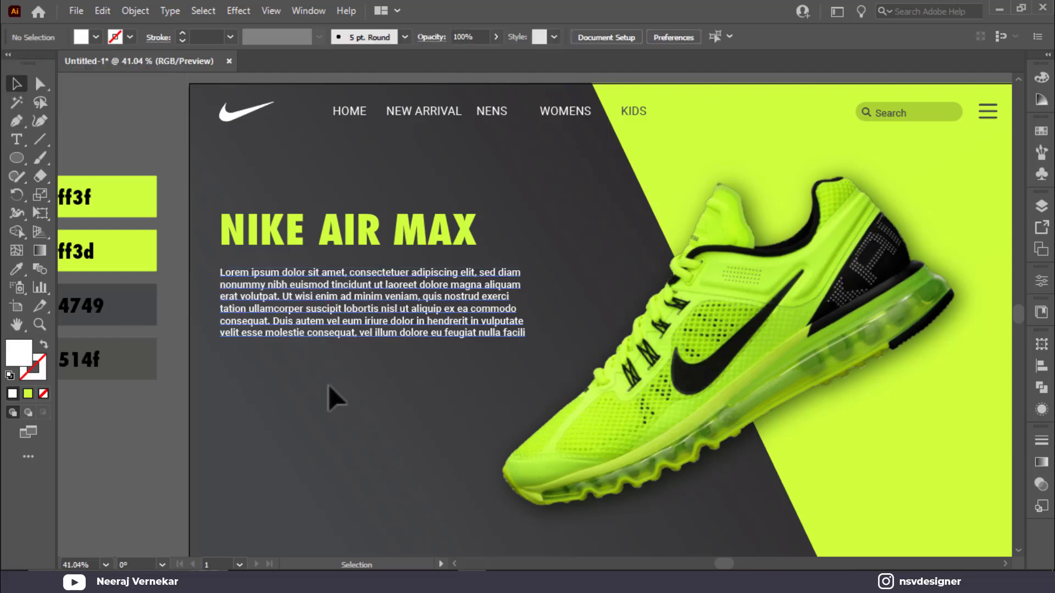
left_click_drag(350, 322, 349, 313)
left_click(397, 358)
key("y")
left_click(424, 307)
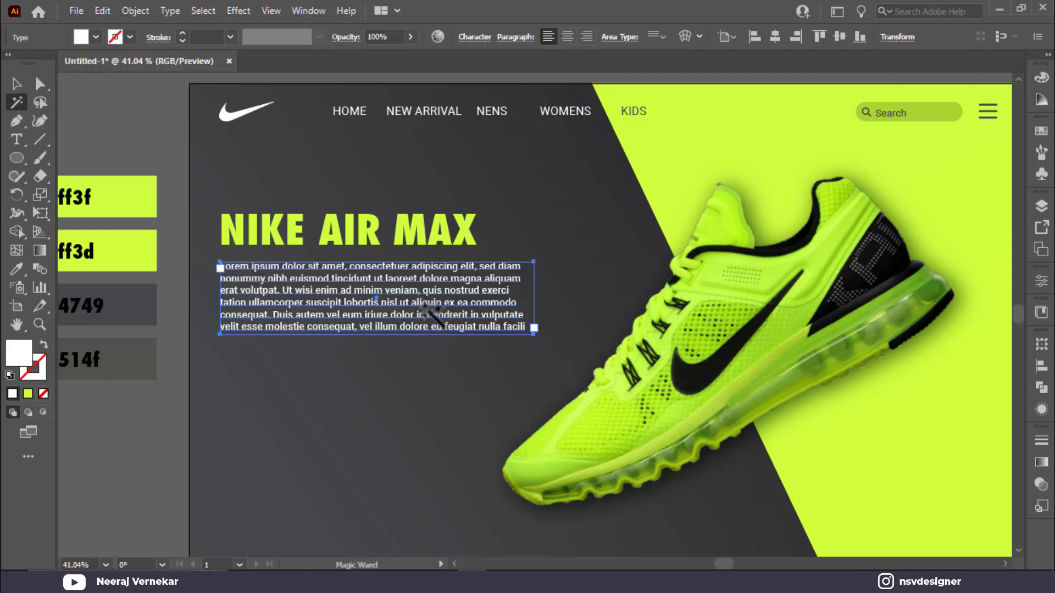
left_click_drag(448, 311, 524, 335)
key("ctrl+z")
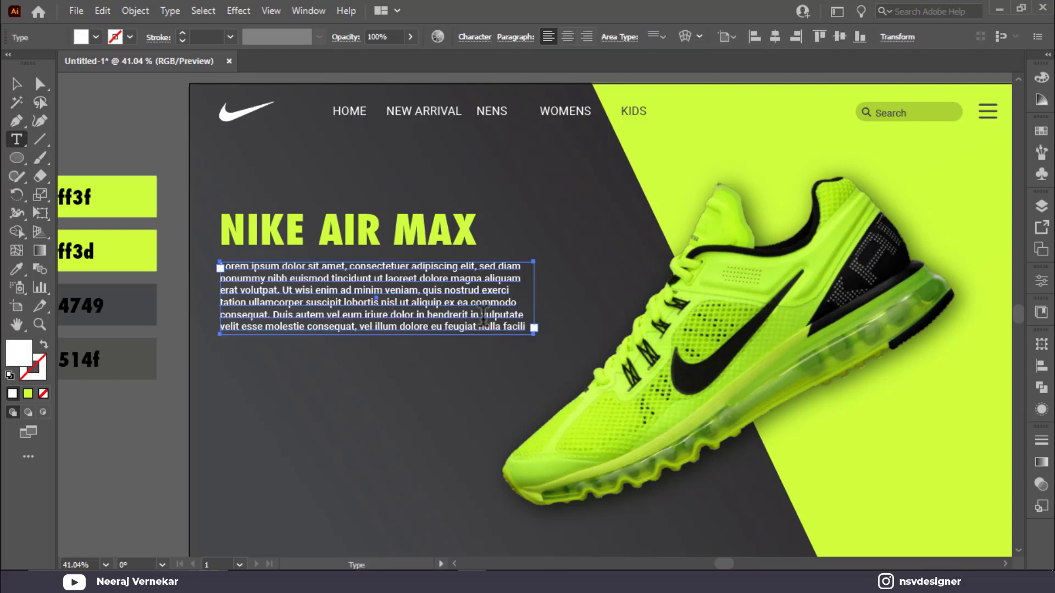
Shorten the paragraph by deleting everything after "hendrerit" and reducing "ut aliquip" to "utuip"
left_click_drag(468, 315, 531, 327)
key("BackSpace")
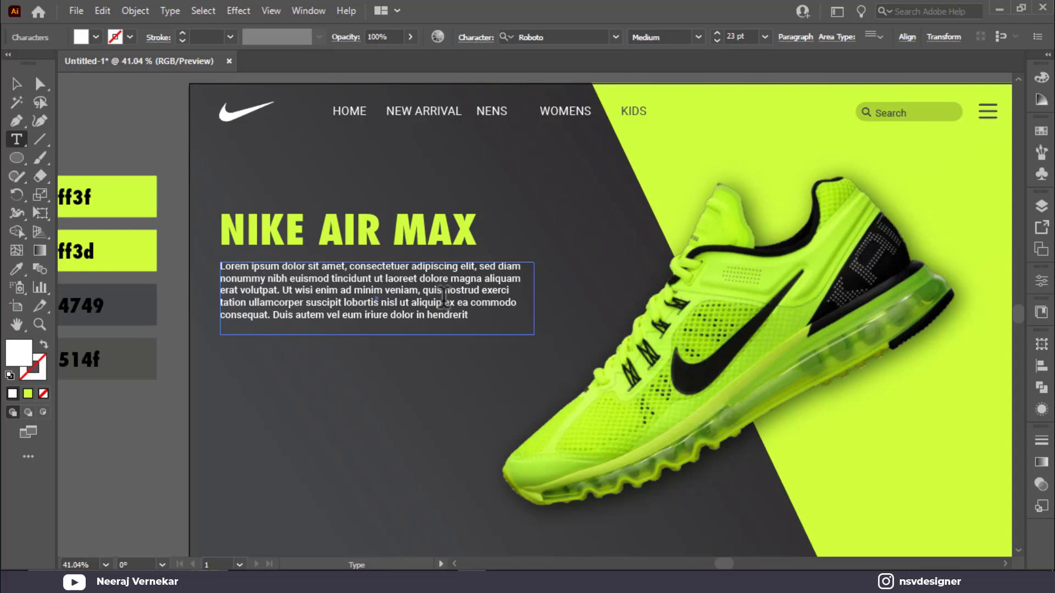
key("BackSpace")
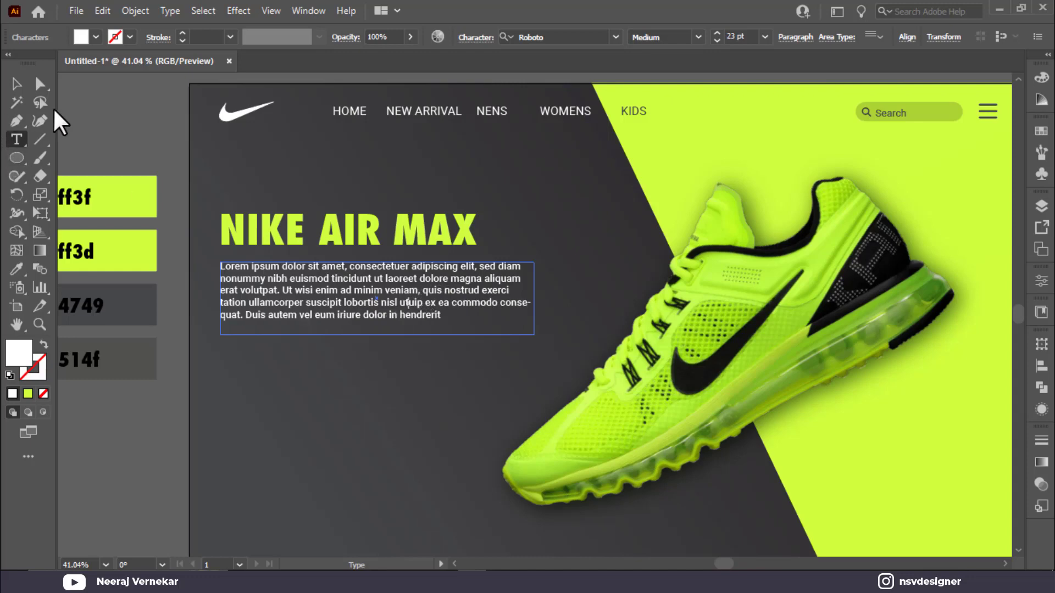
left_click(17, 83)
left_click(436, 421)
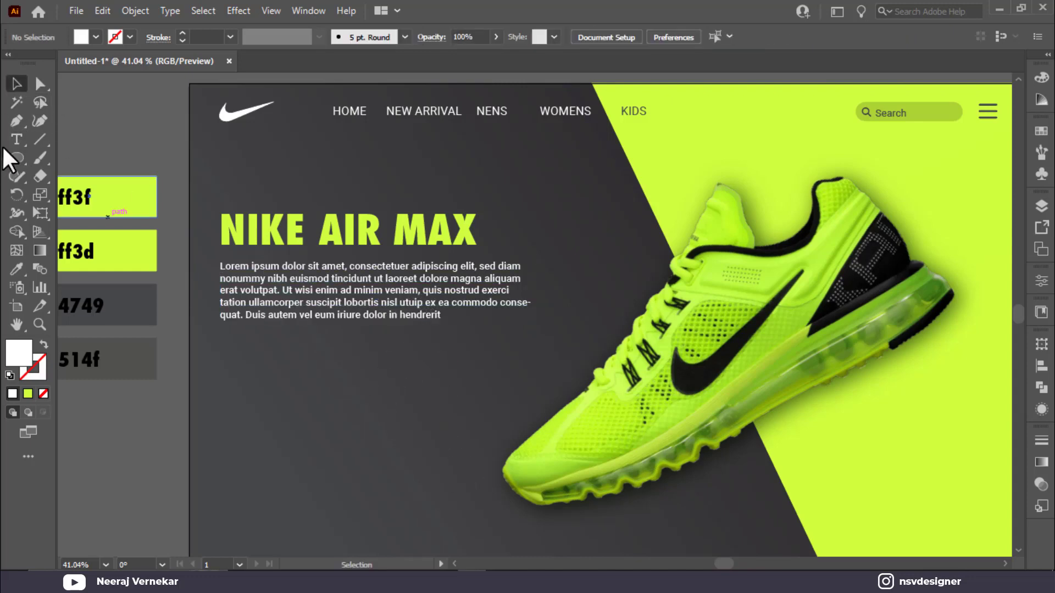
Draw a small white five-pointed star below the start of the paragraph
left_click_drag(15, 160, 77, 233)
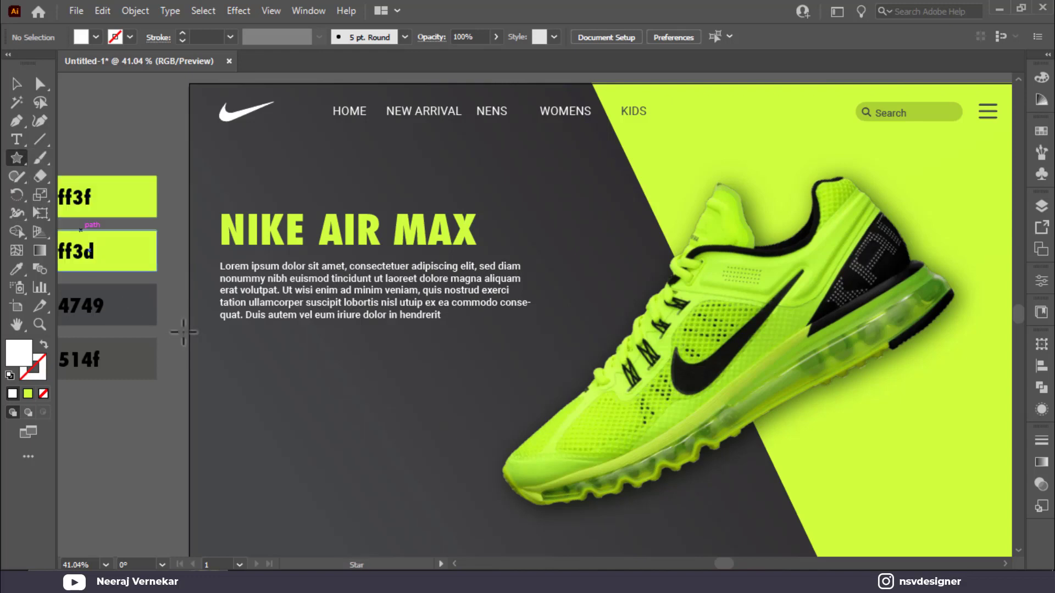
left_click(247, 366)
left_click(505, 341)
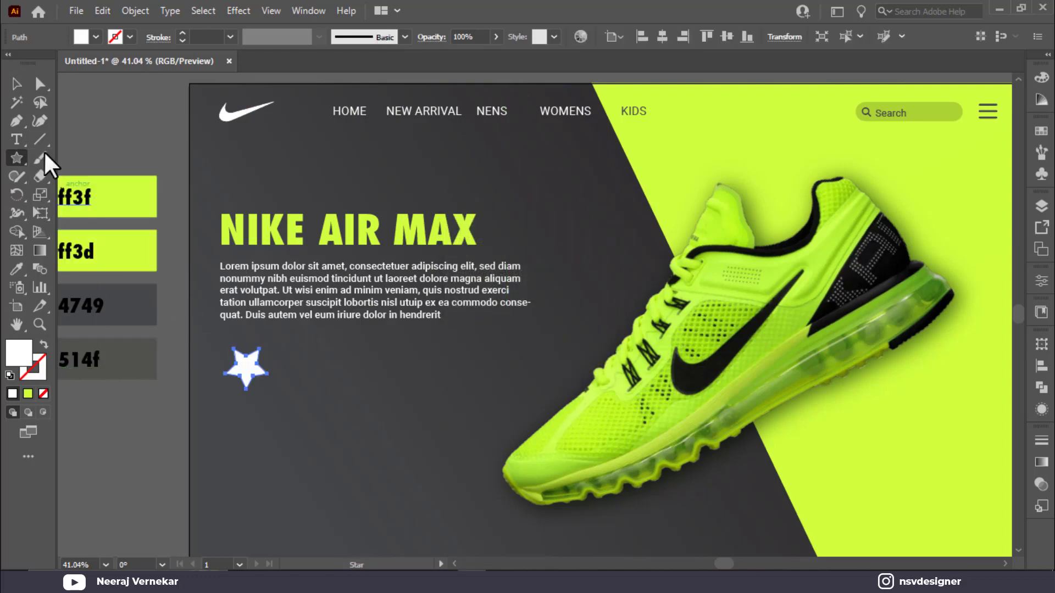
Rotate the star so one point faces up, shrink it, and align it with the paragraph's left edge
left_click(16, 83)
left_click(300, 365)
left_click(257, 363)
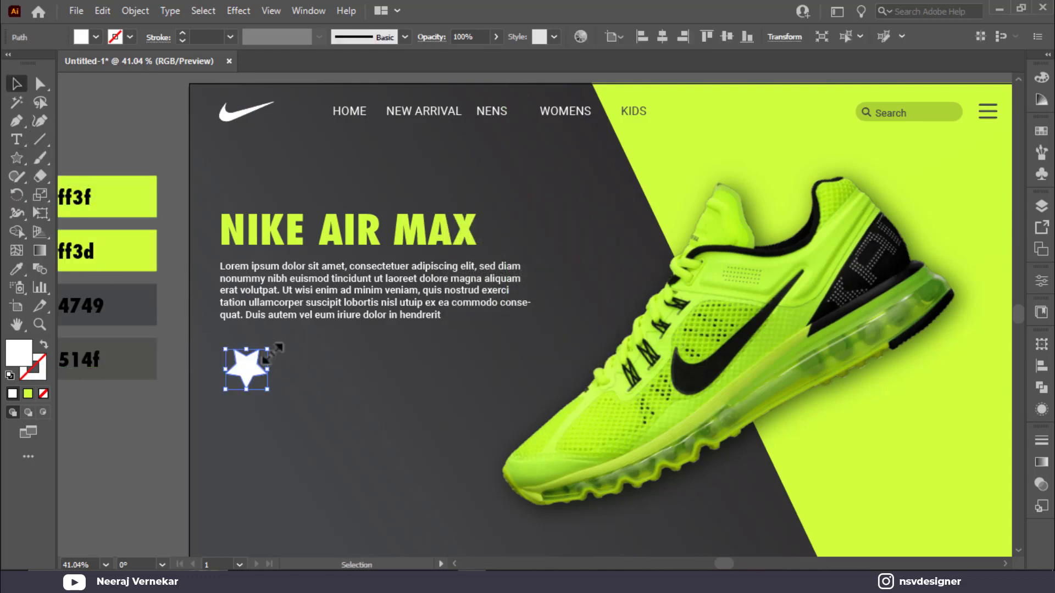
mouse_move(270, 345)
left_mouse_down()
mouse_move(280, 364)
mouse_move(262, 340)
left_mouse_up()
scroll(242, 389, "up", 3)
left_click_drag(316, 319, 276, 309)
Duplicate the star four times to the right at equal spacing to form a five-star rating row
left_click(231, 348)
key("ctrl+d")
key("ctrl+d")
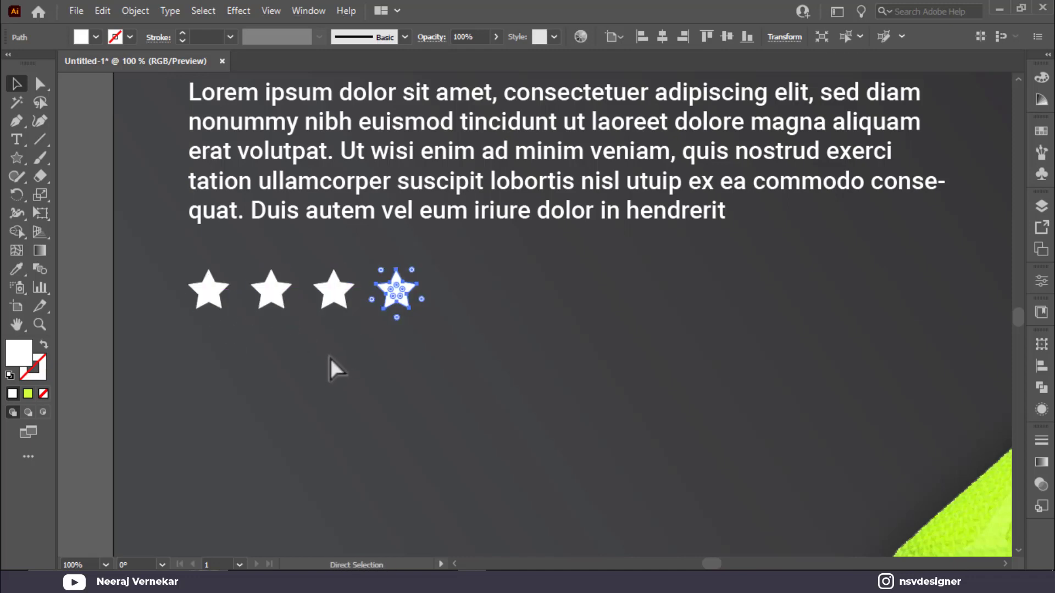
key("ctrl+d")
Recolor the first four rating stars with the lime green sampled from the swatch beside the artboard, keeping the fifth white
left_click_drag(255, 362, 372, 300)
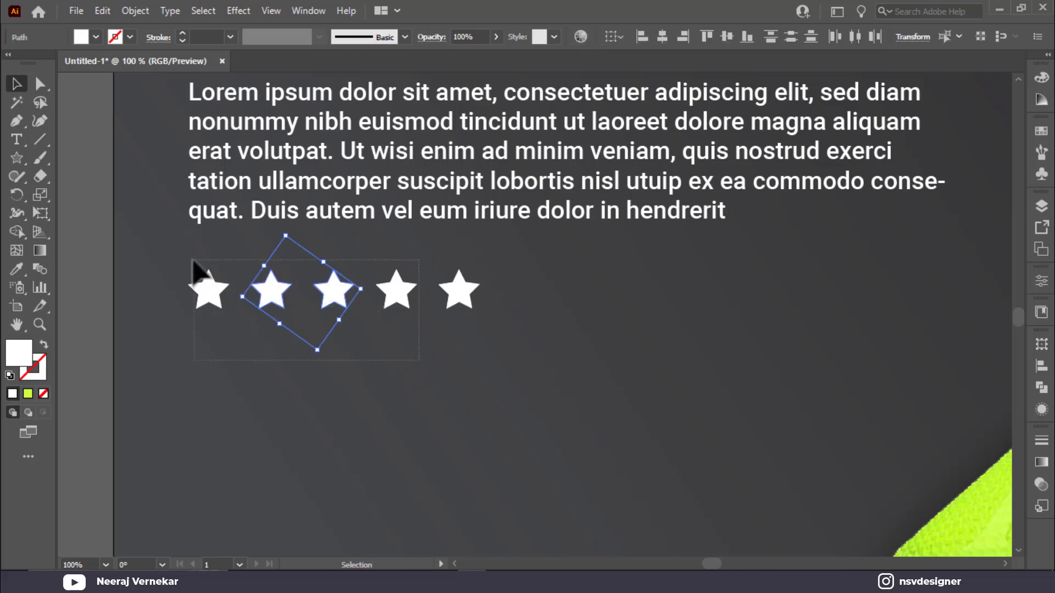
left_click_drag(193, 261, 195, 264)
key("ctrl+0")
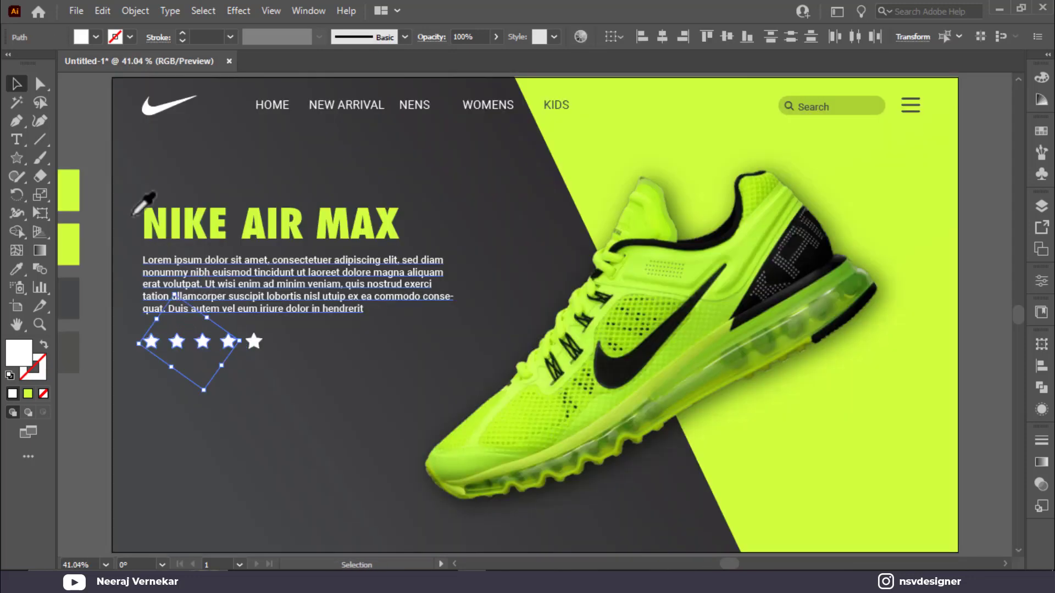
key("i")
left_click(79, 179)
left_click(17, 85)
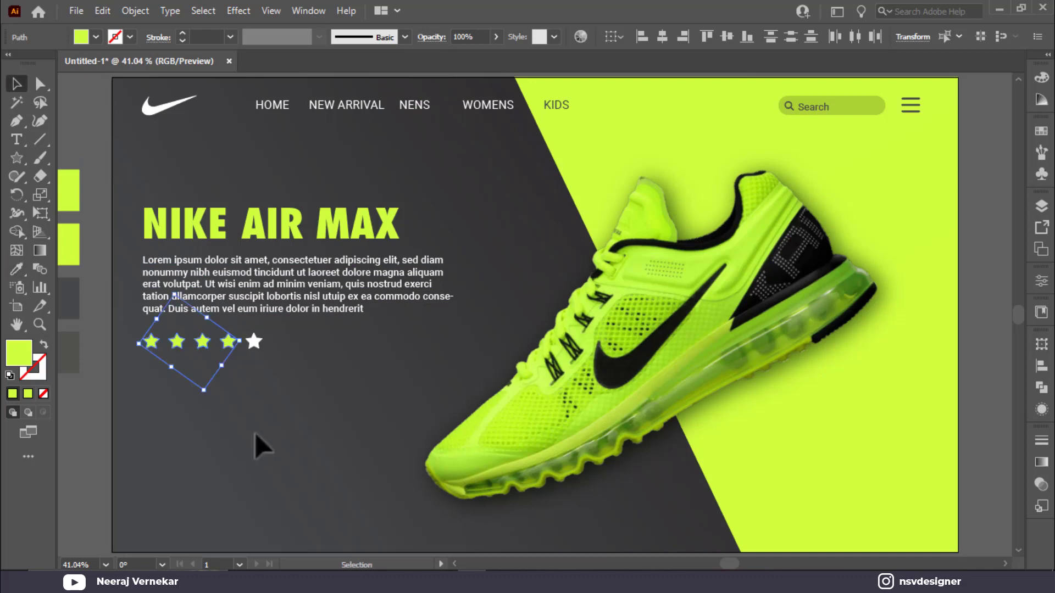
left_click(327, 426)
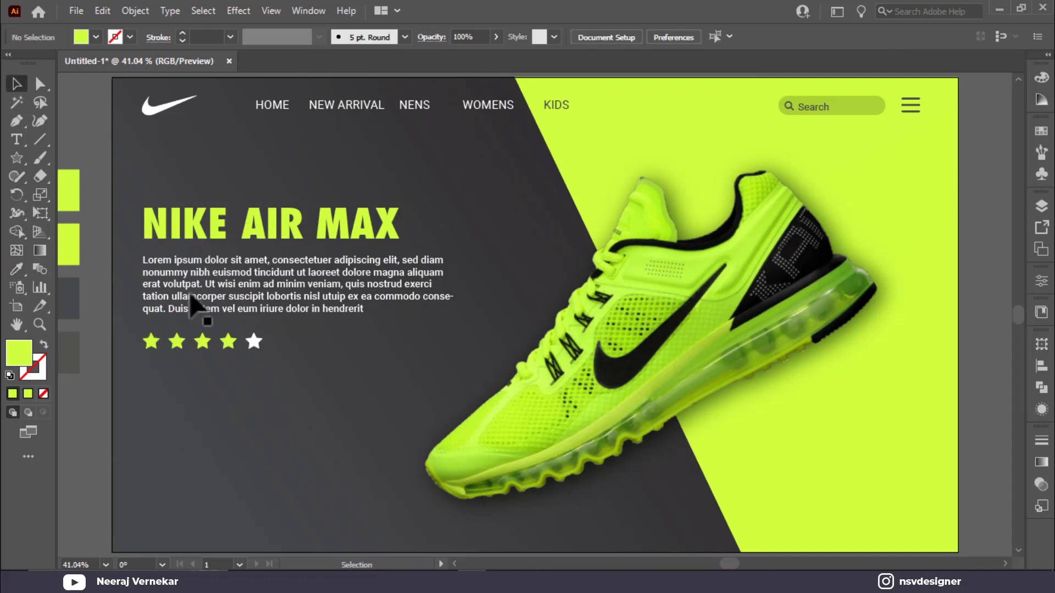
Add the text "COLOR" below the star row and enlarge it to about 36 pt
left_click(17, 142)
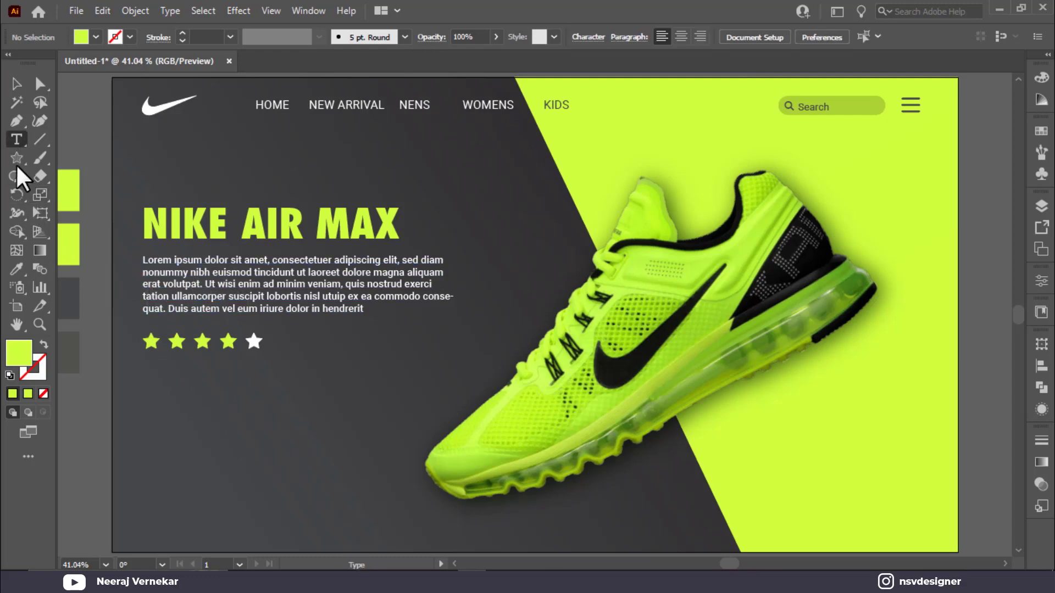
left_click(145, 374)
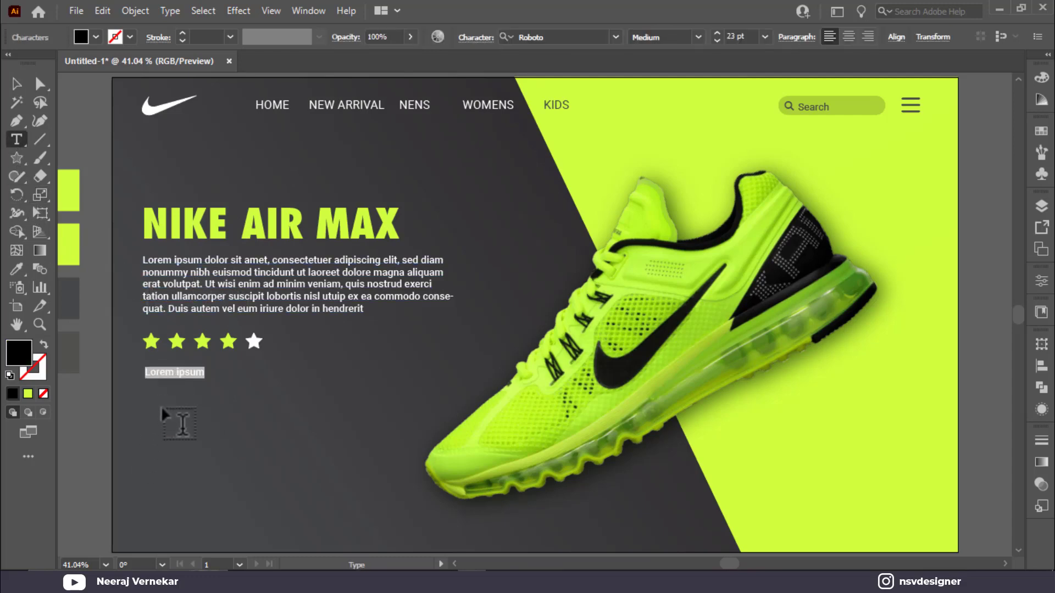
type("COLOR")
key("Escape")
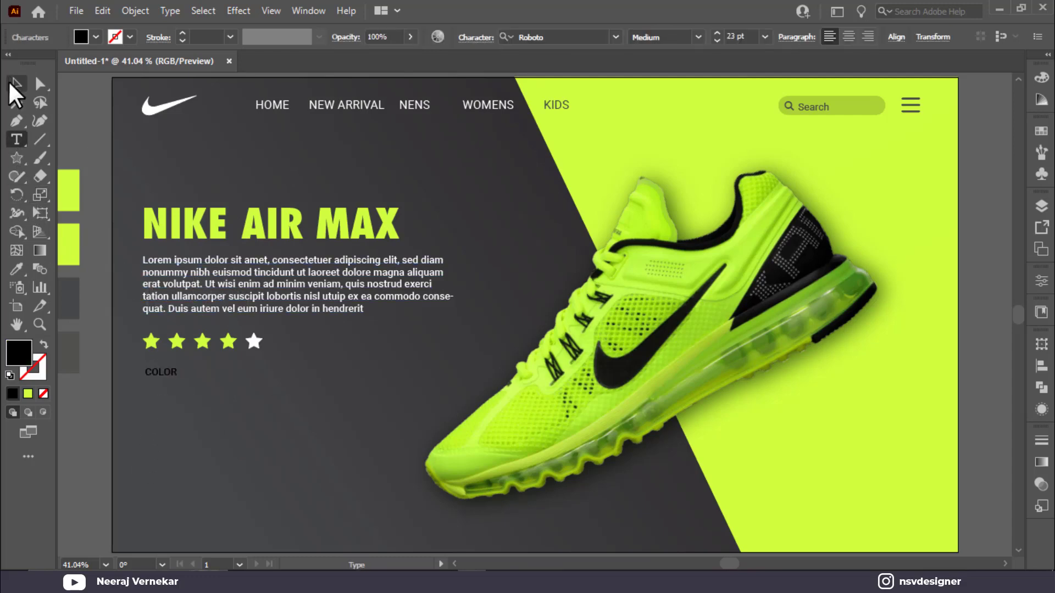
left_click_drag(178, 379, 328, 387)
left_click(260, 379)
Recolor the COLOR label with the sampled lime green swatch and set its font style to Bold
key("i")
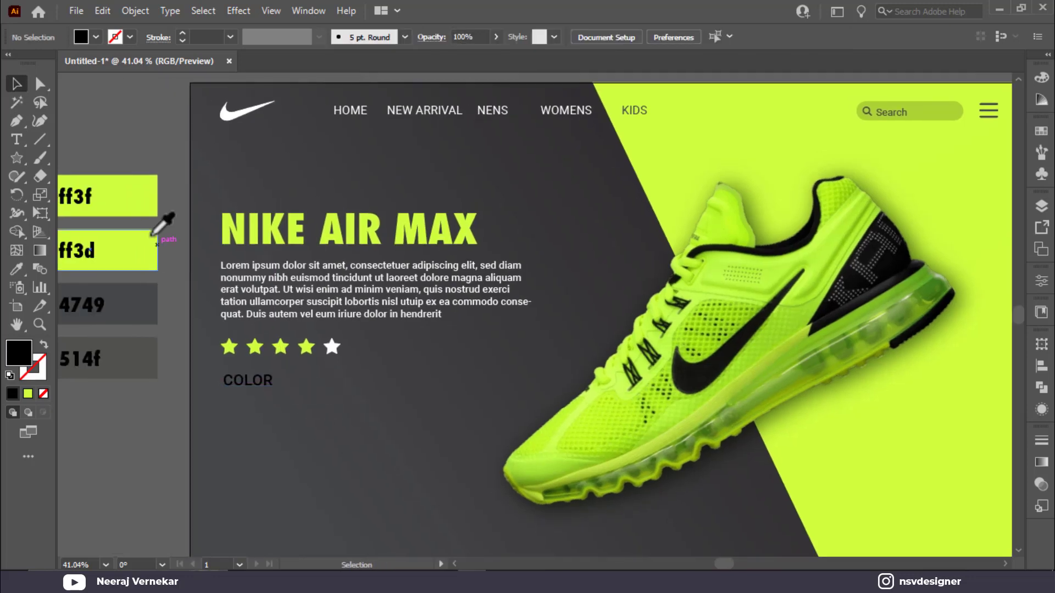
left_click(137, 190)
key("v")
left_click_drag(219, 368, 337, 388)
key("i")
left_click(128, 191)
key("v")
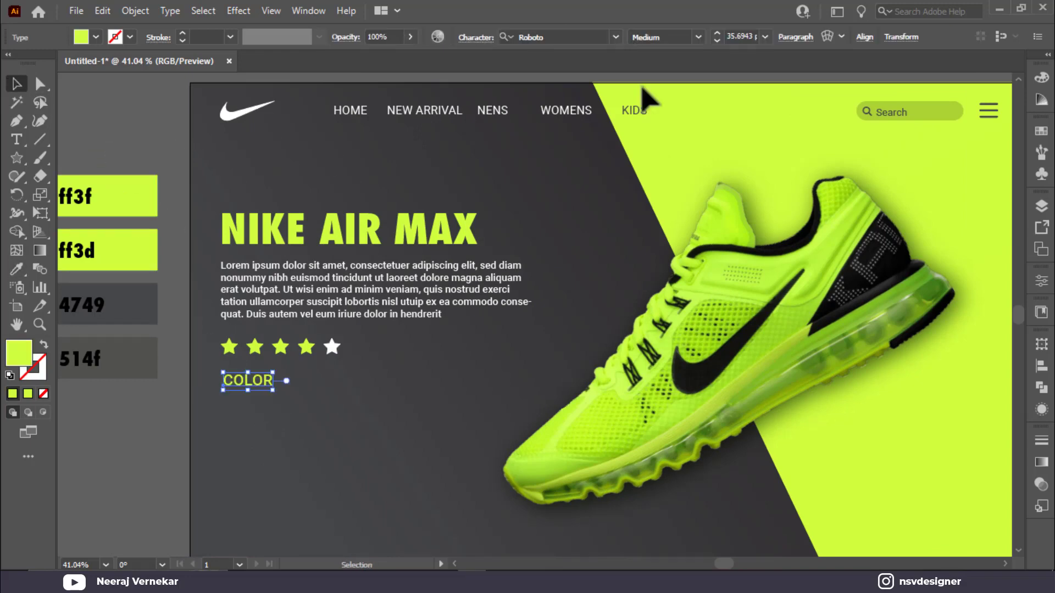
left_click(698, 37)
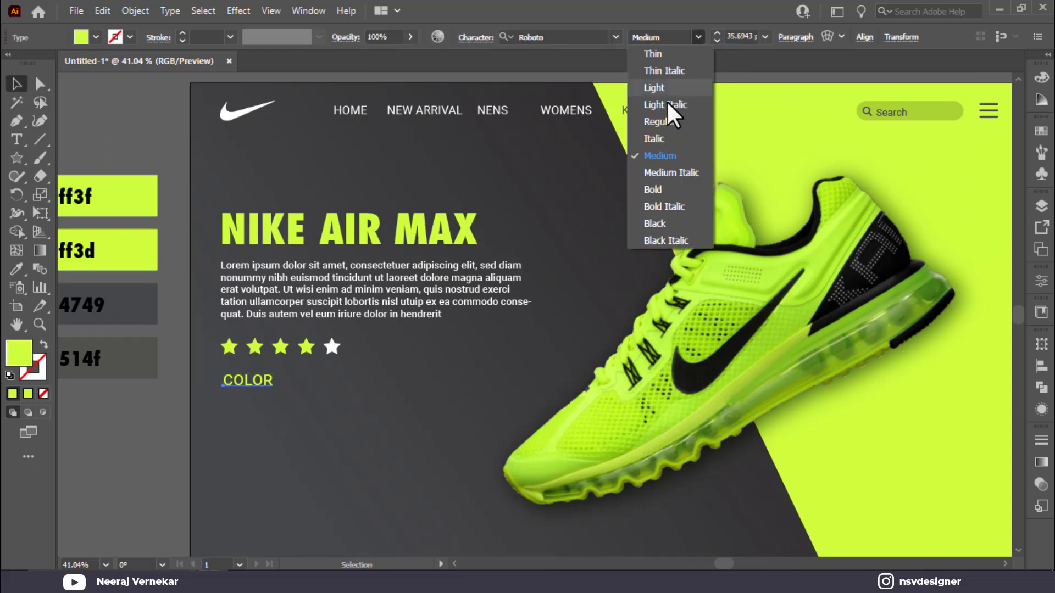
left_click(674, 190)
Draw a small white circle beside the COLOR label and duplicate it rightward to form a row of four equally spaced circles
left_click(333, 348)
scroll(288, 412, "up", 5)
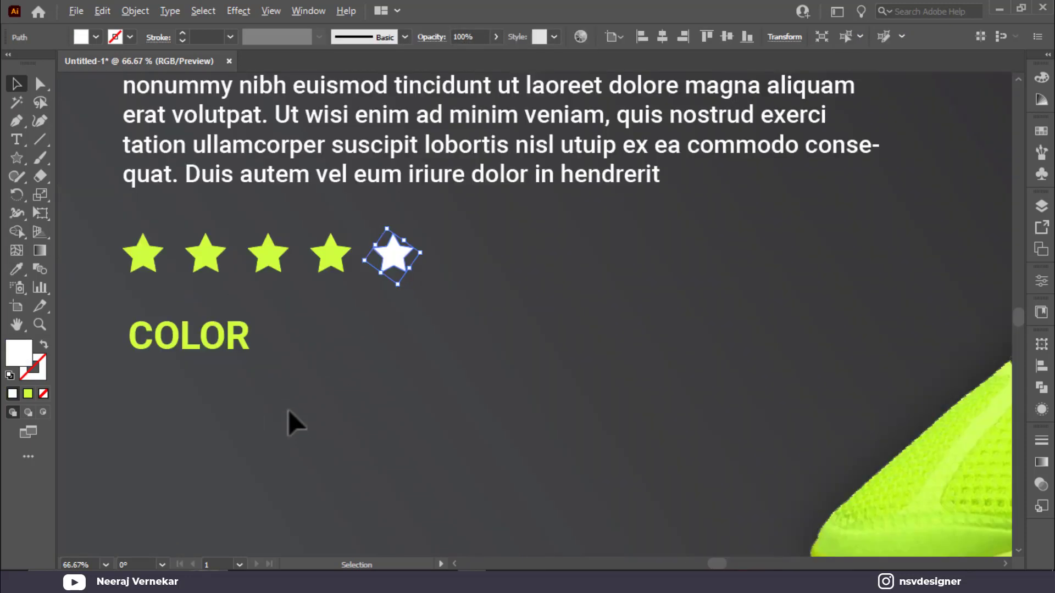
left_click(330, 359)
left_click_drag(202, 266, 244, 271)
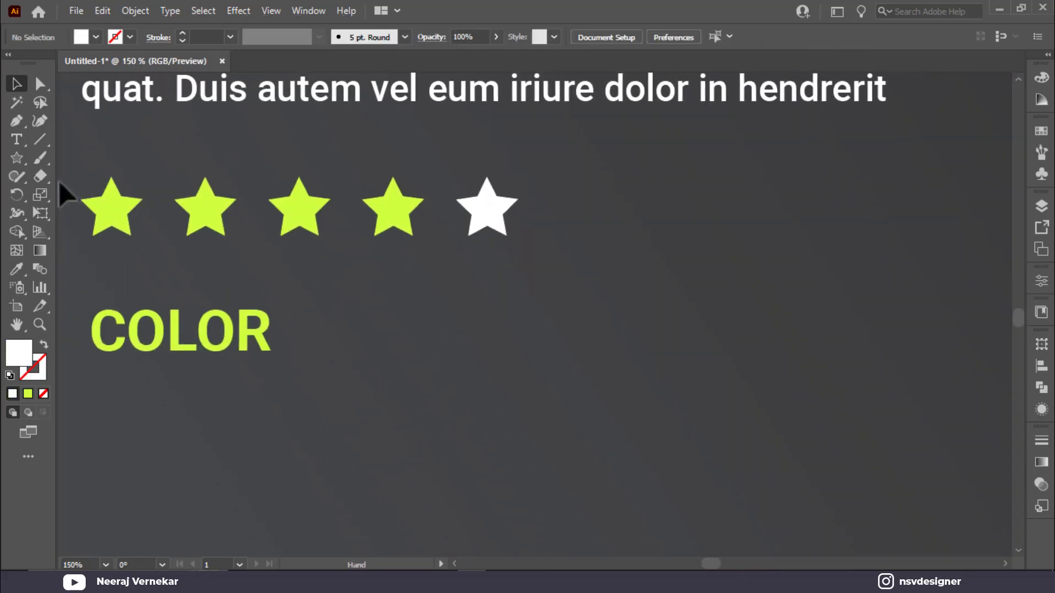
left_click_drag(17, 158, 88, 195)
left_click_drag(350, 332, 438, 352)
key("v")
key("ctrl+d")
key("ctrl+d")
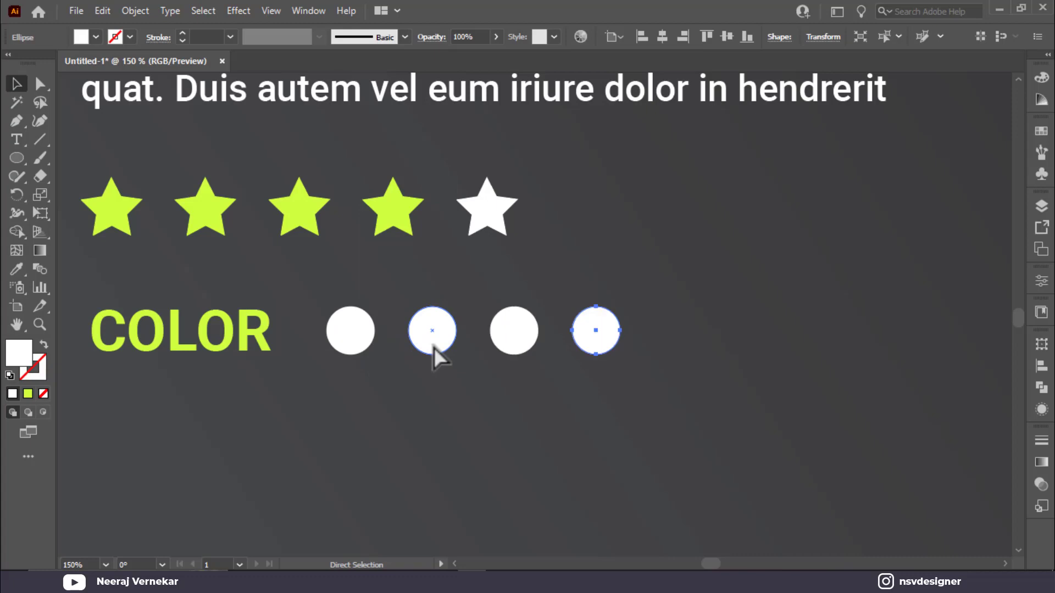
Fill the first circle beside COLOR with magenta and the second with cyan blue
left_click(346, 327)
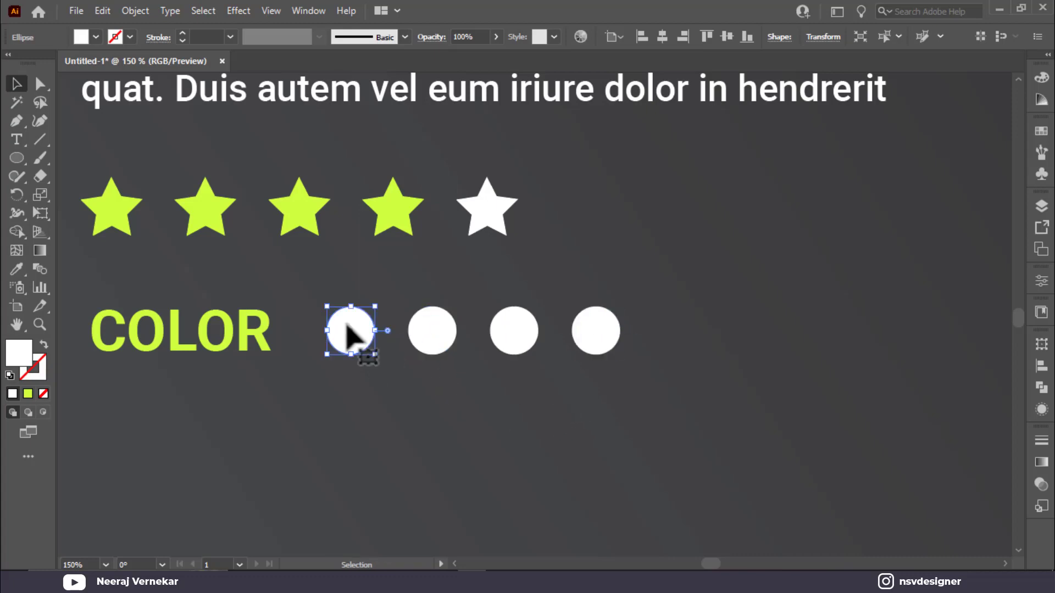
left_click(96, 37)
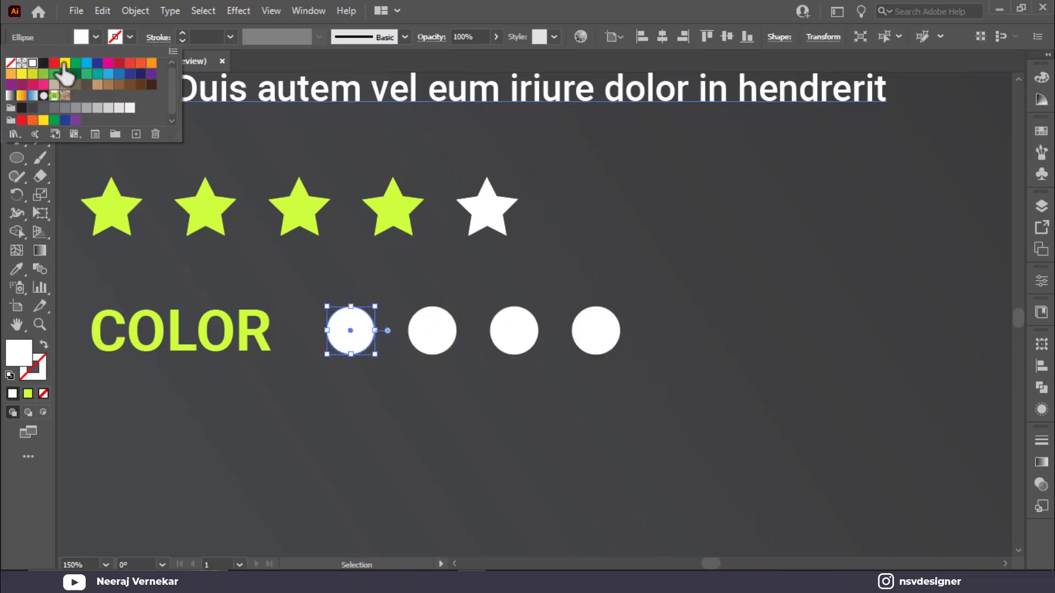
left_click(108, 63)
left_click(432, 357)
left_click(431, 343)
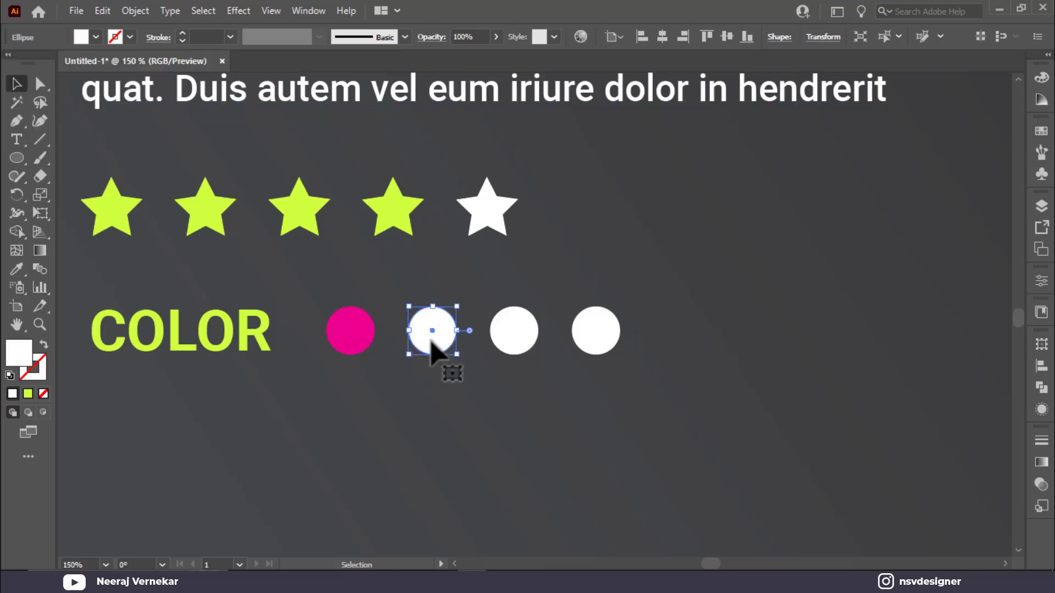
left_click(96, 37)
left_click(86, 63)
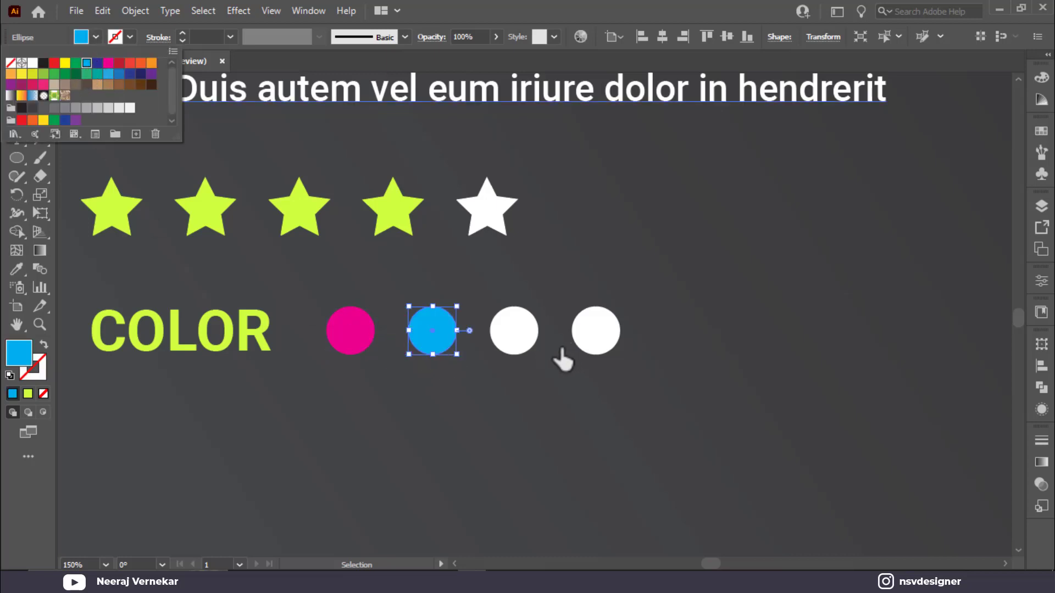
Fill the third circle with the lime green sampled from the stars and the fourth with black
left_click(523, 340)
left_click(521, 345)
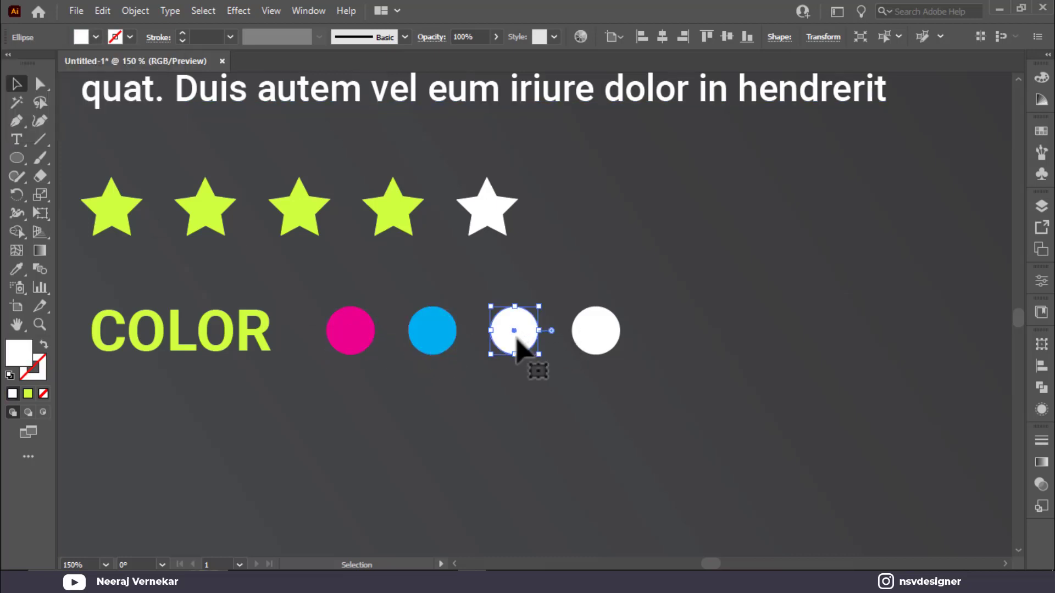
key("i")
left_click(409, 211)
key("v")
left_click(607, 331)
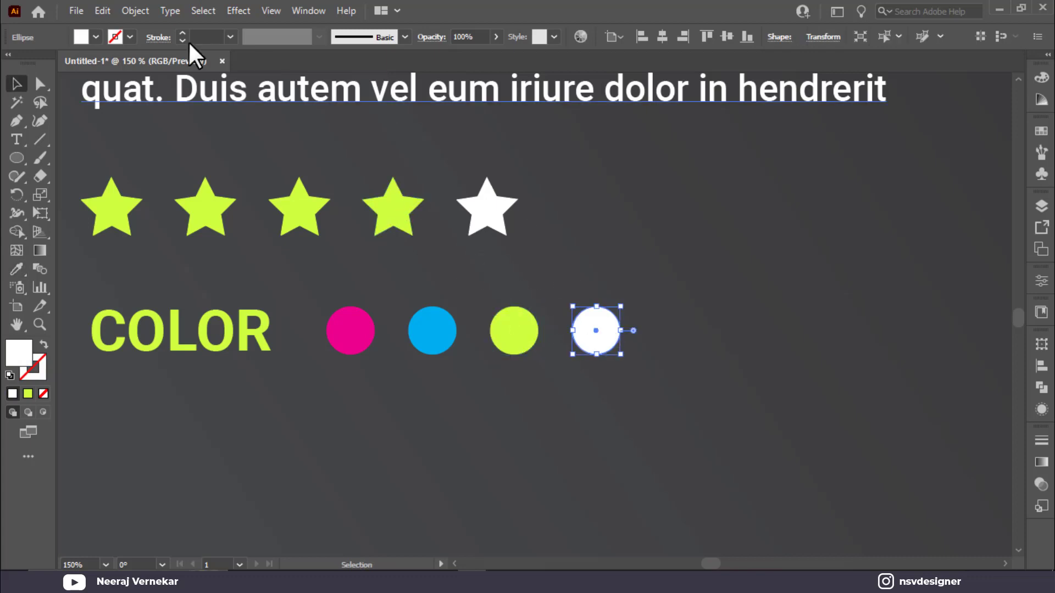
left_click(95, 36)
left_click(43, 62)
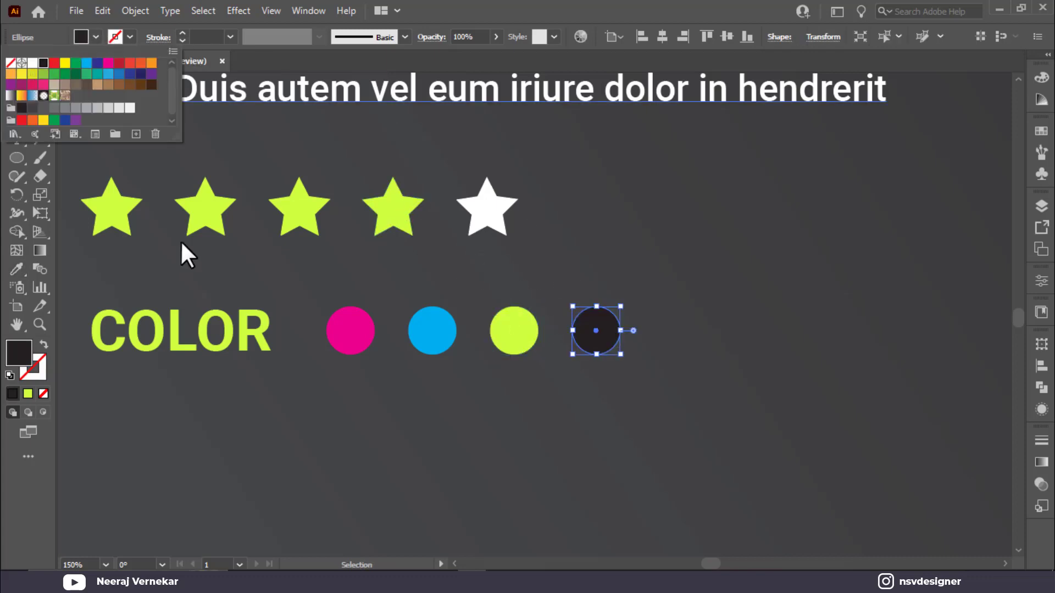
Slightly enlarge the lime green circle and create a larger concentric copy behind it
left_click(523, 433)
left_click(522, 432)
left_click(522, 346)
mouse_move(543, 360)
left_mouse_down()
mouse_move(550, 375)
mouse_move(542, 366)
left_mouse_up()
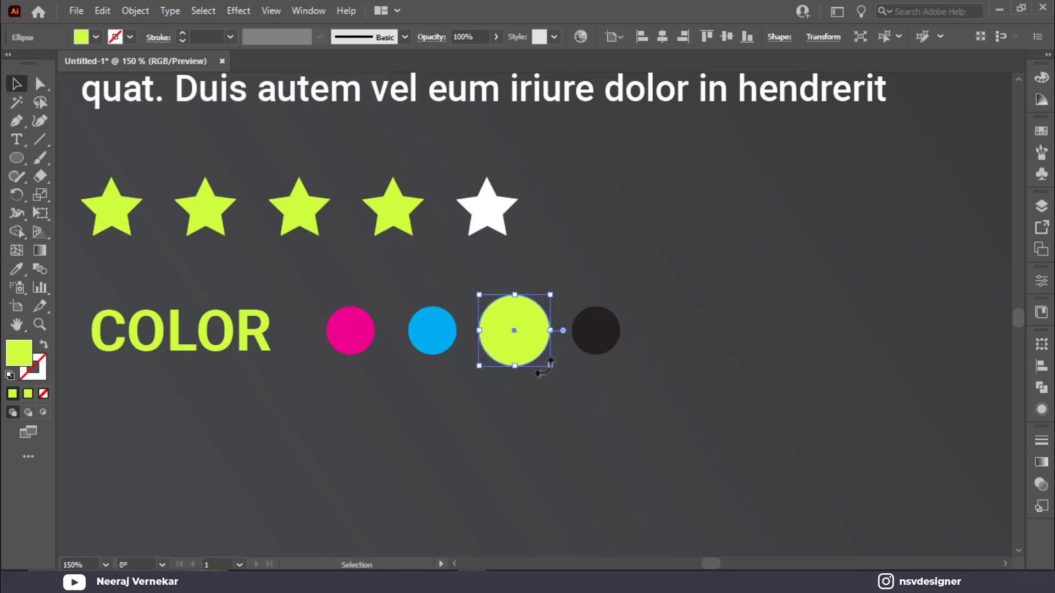
left_click(567, 361)
left_click(528, 353)
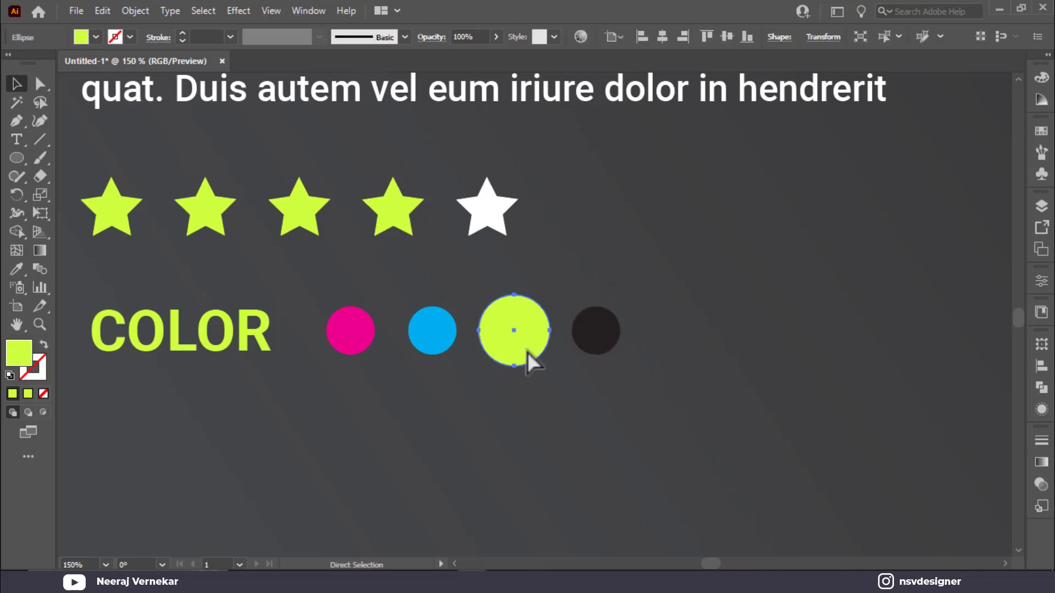
left_click_drag(546, 362, 548, 377)
left_click(529, 367)
left_click(490, 332)
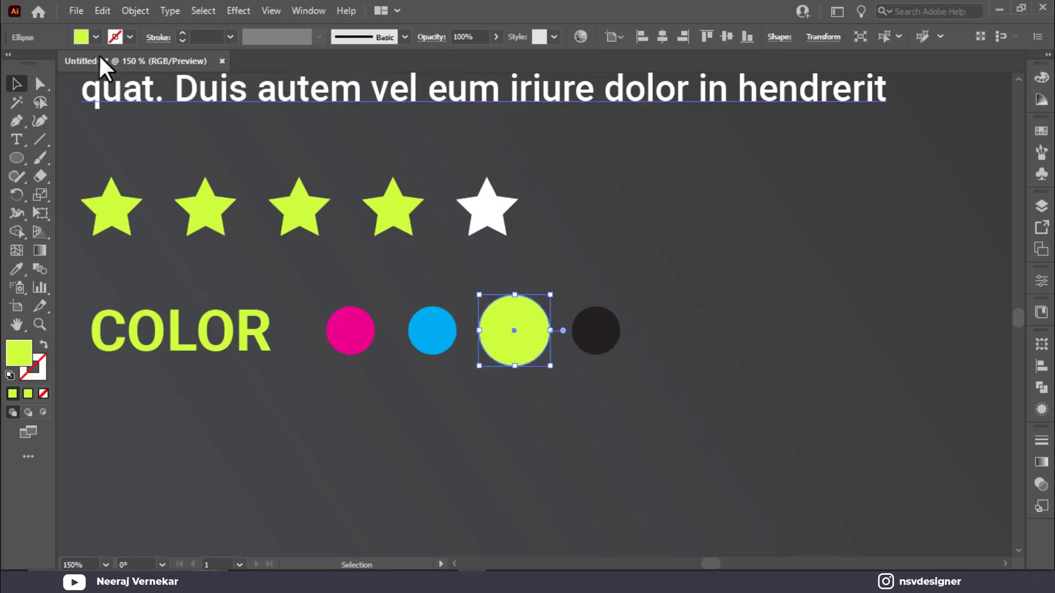
Turn the larger circle behind the lime one into an unfilled ring with a 2 pt white stroke
left_click(96, 37)
left_click(35, 64)
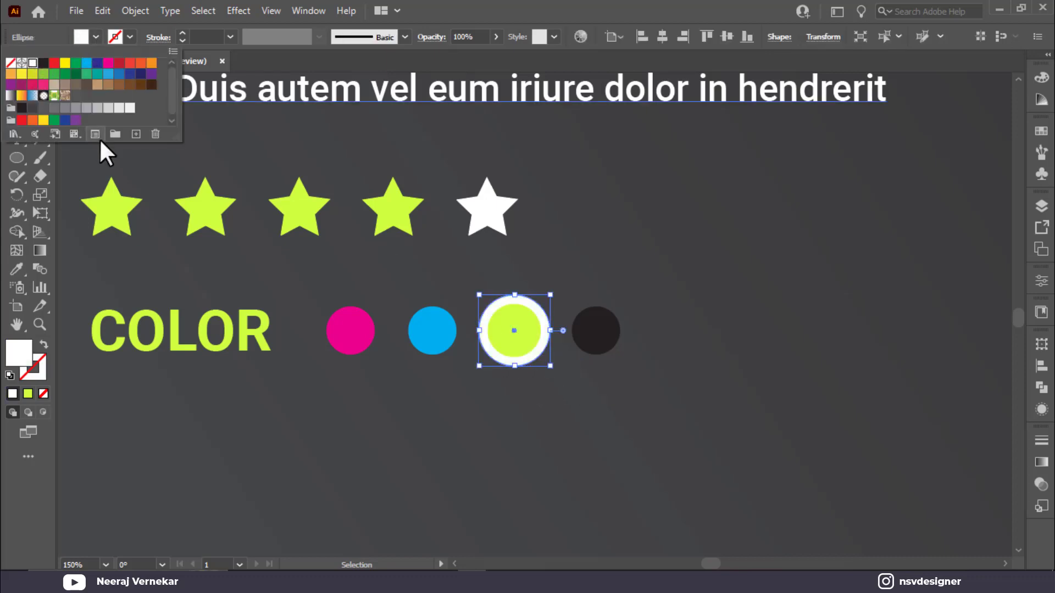
left_click(429, 388)
key("shift+x")
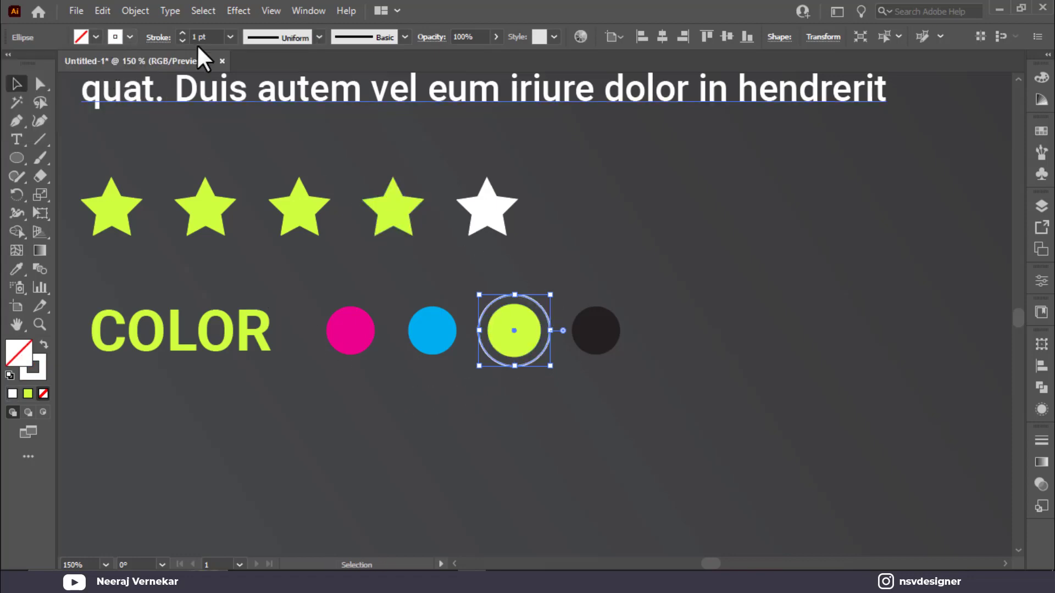
left_click(640, 258)
key("ctrl+0")
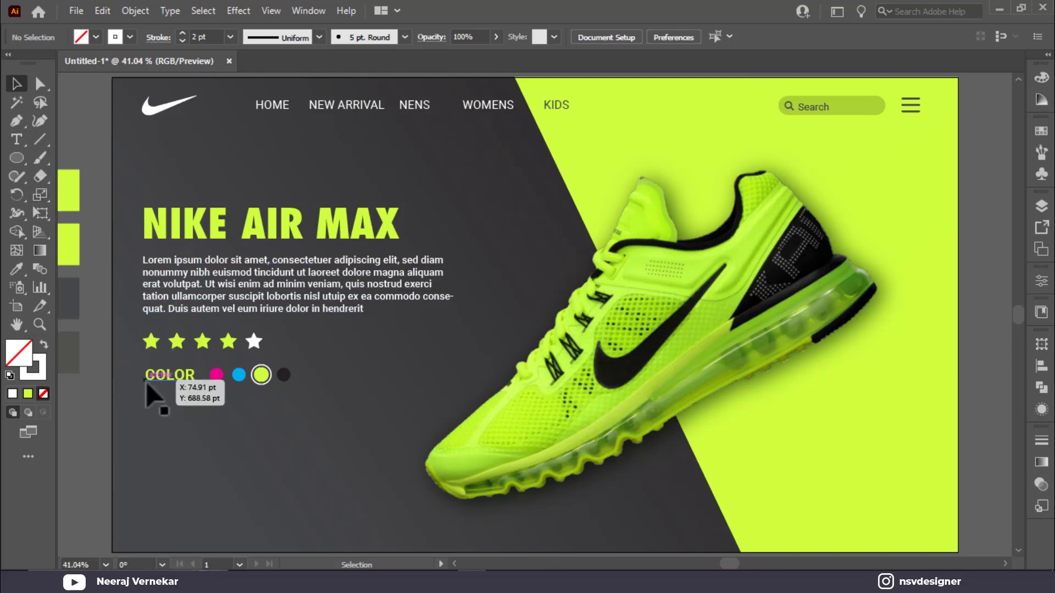
Duplicate the COLOR label directly below itself and change the copy's text to "PRICE : 180$"
left_click_drag(146, 383, 163, 411)
double_click(180, 403)
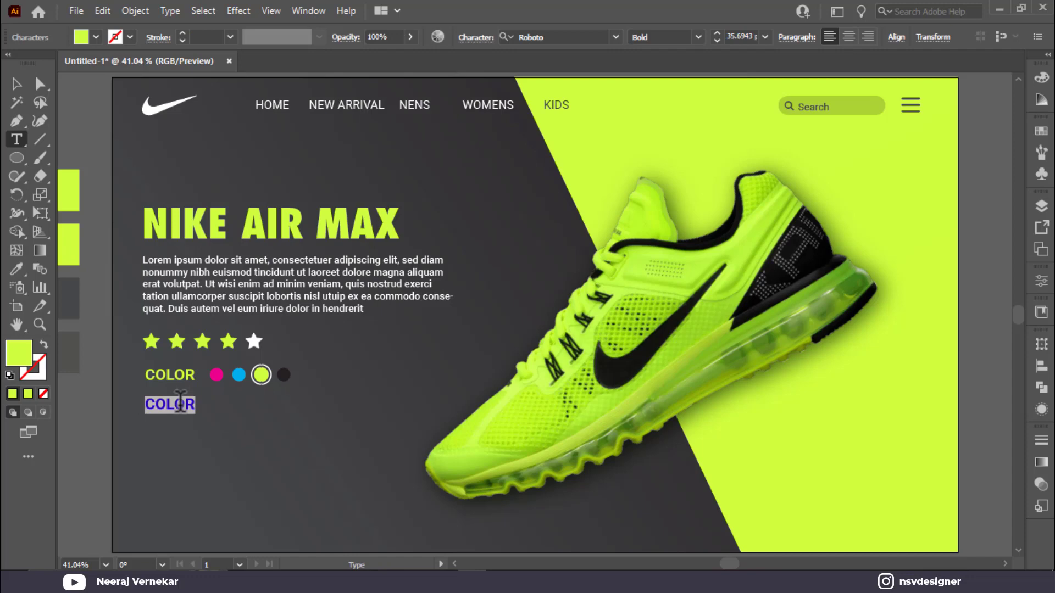
type("PRICE : 180$")
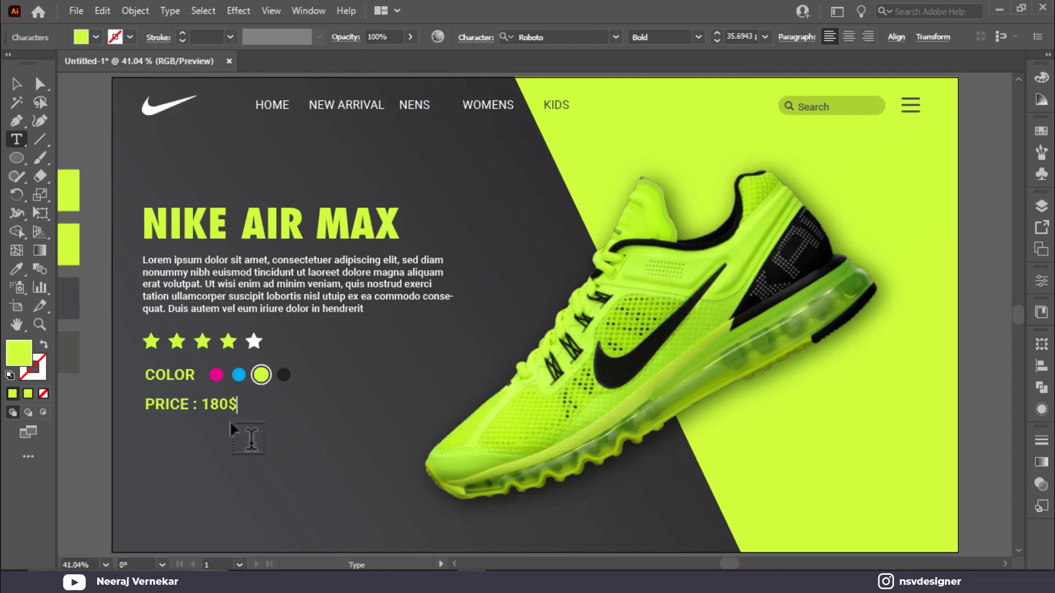
left_click(16, 83)
left_click(189, 423)
Move the dollar sign in front of the amount so the price line reads "PRICE : $180"
scroll(188, 421, "up", 3)
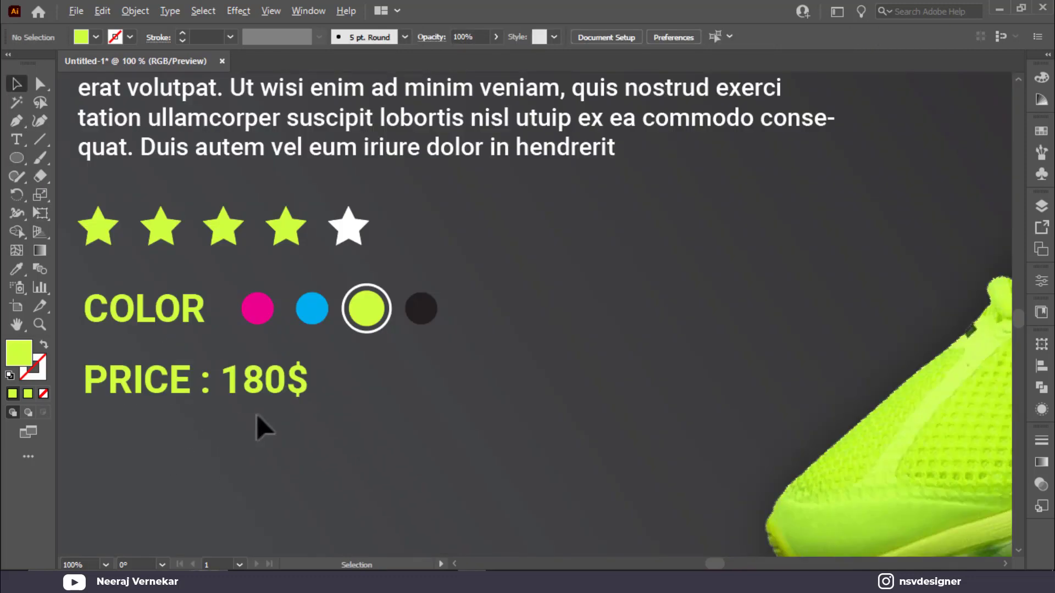
scroll(259, 416, "up", 1)
key("t")
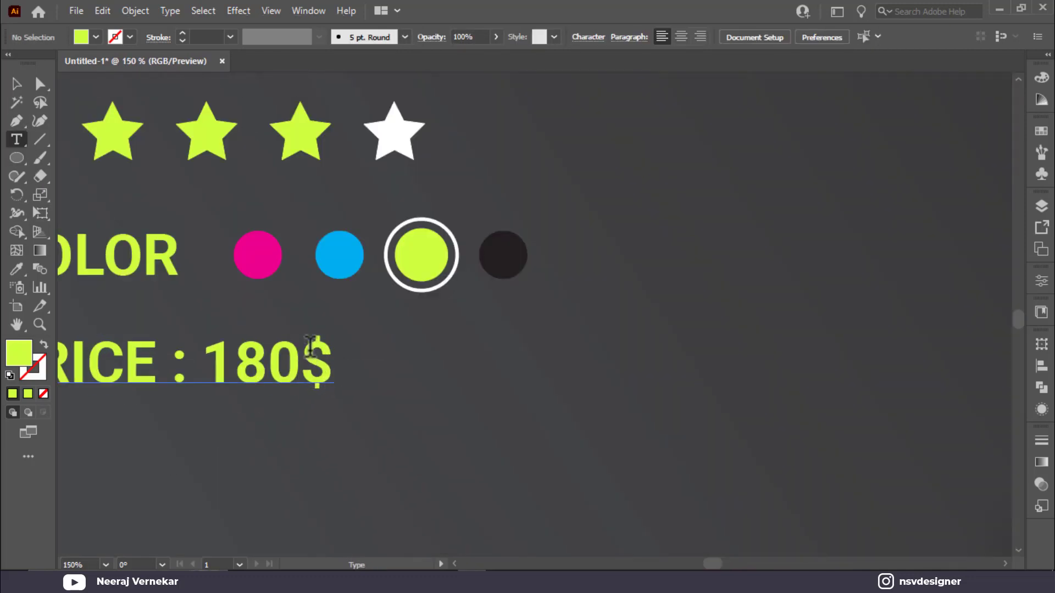
left_click_drag(336, 362, 310, 363)
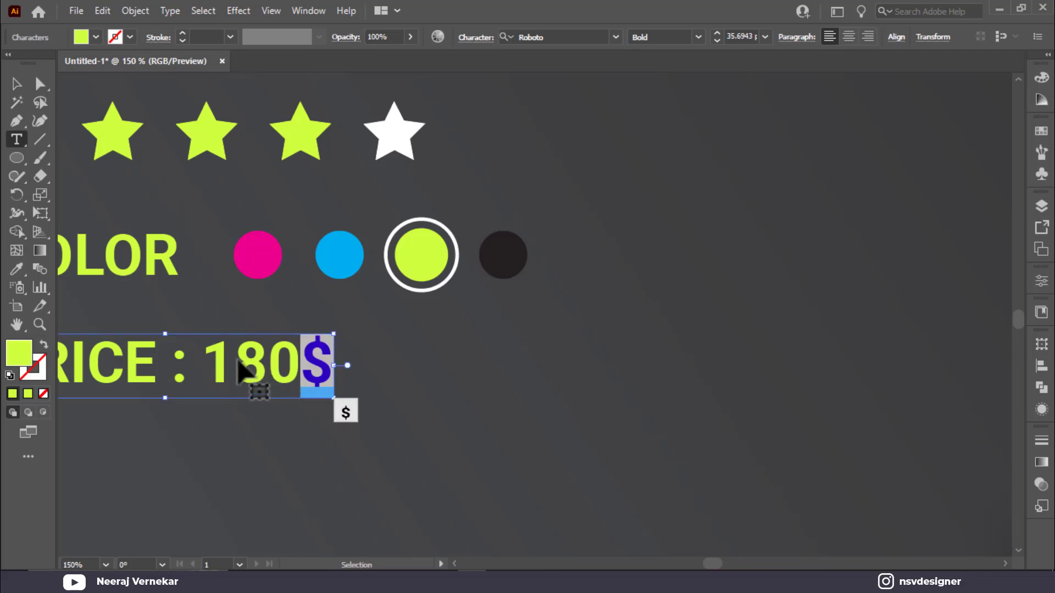
key("BackSpace")
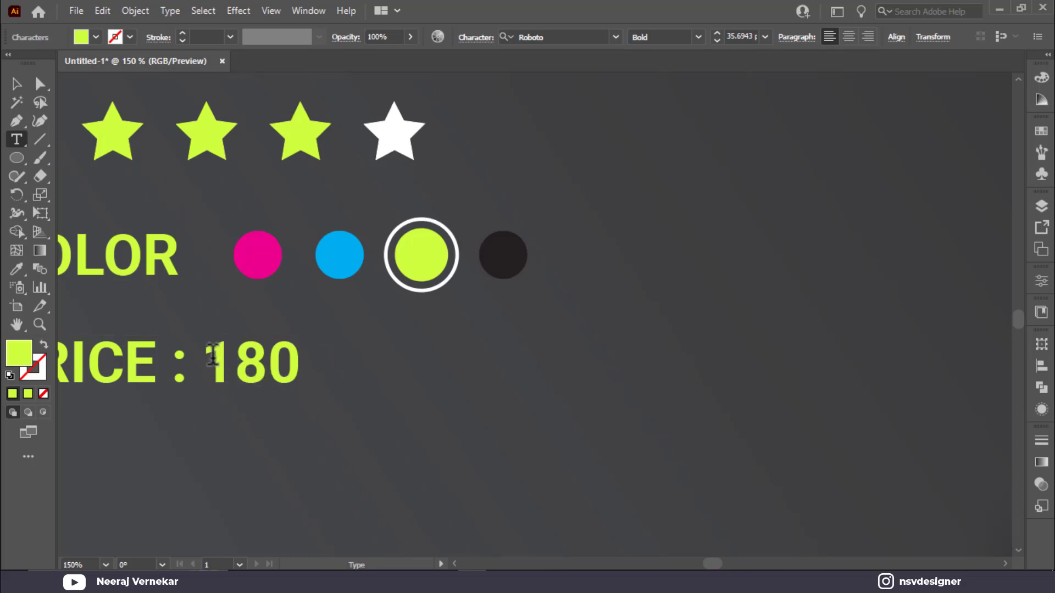
type("$")
left_click(16, 84)
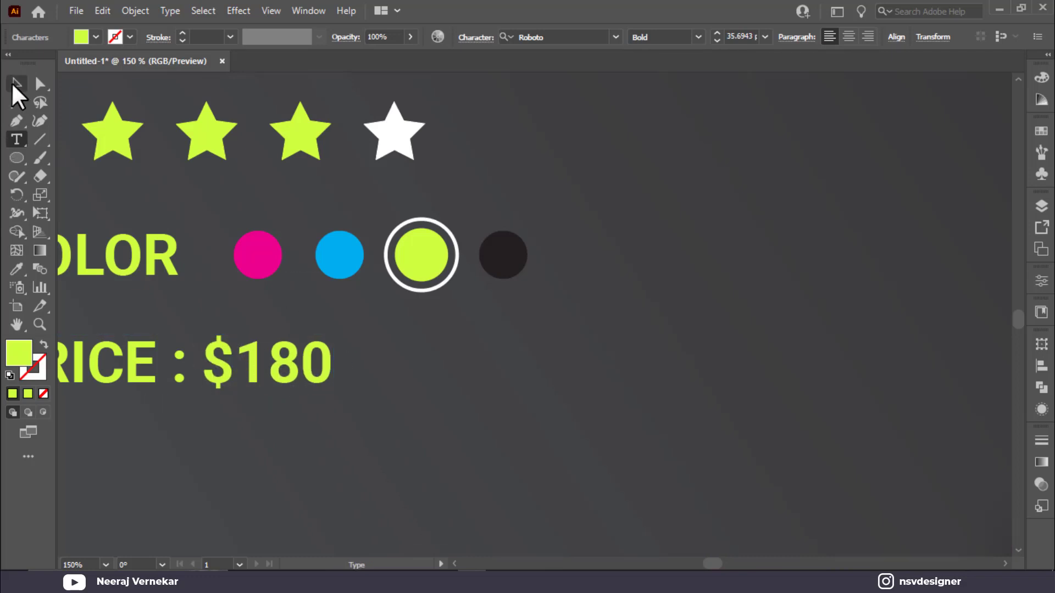
left_click(380, 441)
Increase the font size of "$180" in the price line to 42 pt
key("t")
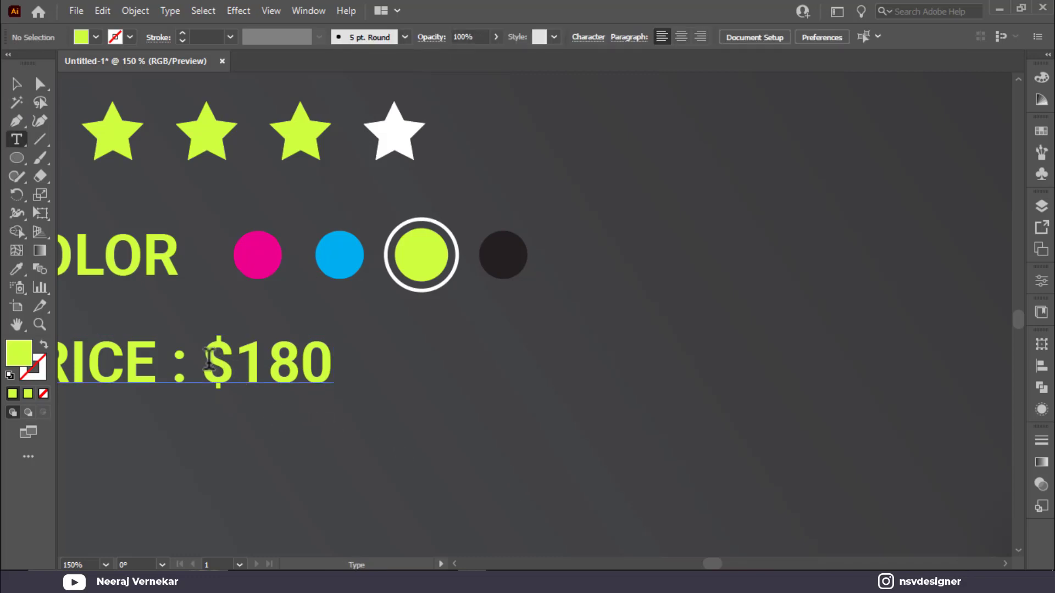
left_click_drag(203, 363, 334, 363)
scroll(752, 33, "up", 11)
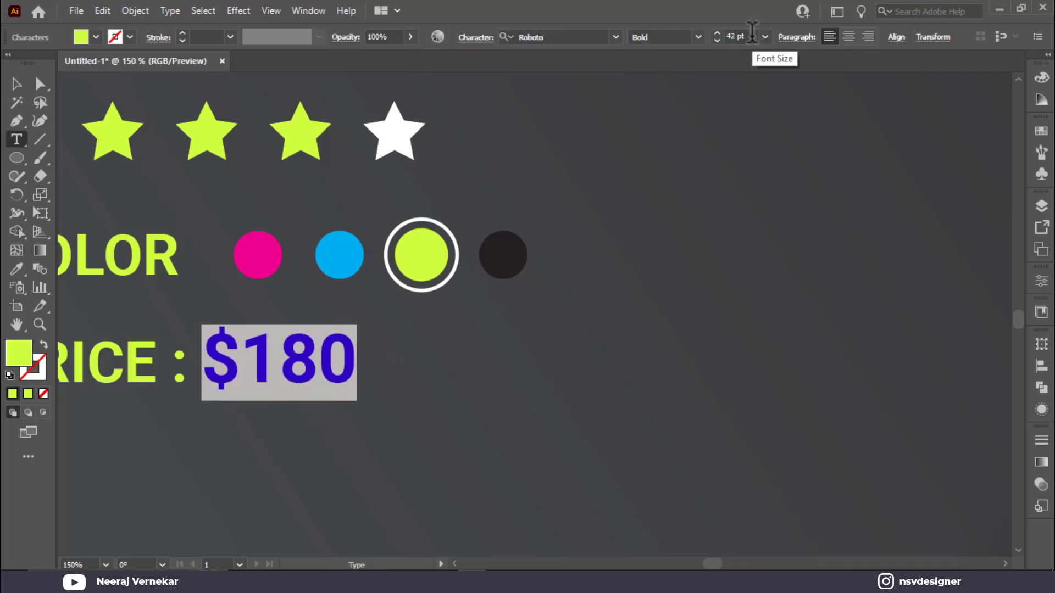
Set the dollar sign in the price line to Regular weight at 29 pt
left_click(383, 353)
mouse_move(192, 350)
left_mouse_down()
mouse_move(253, 332)
mouse_move(201, 362)
left_mouse_up()
left_click(203, 368)
left_click(698, 37)
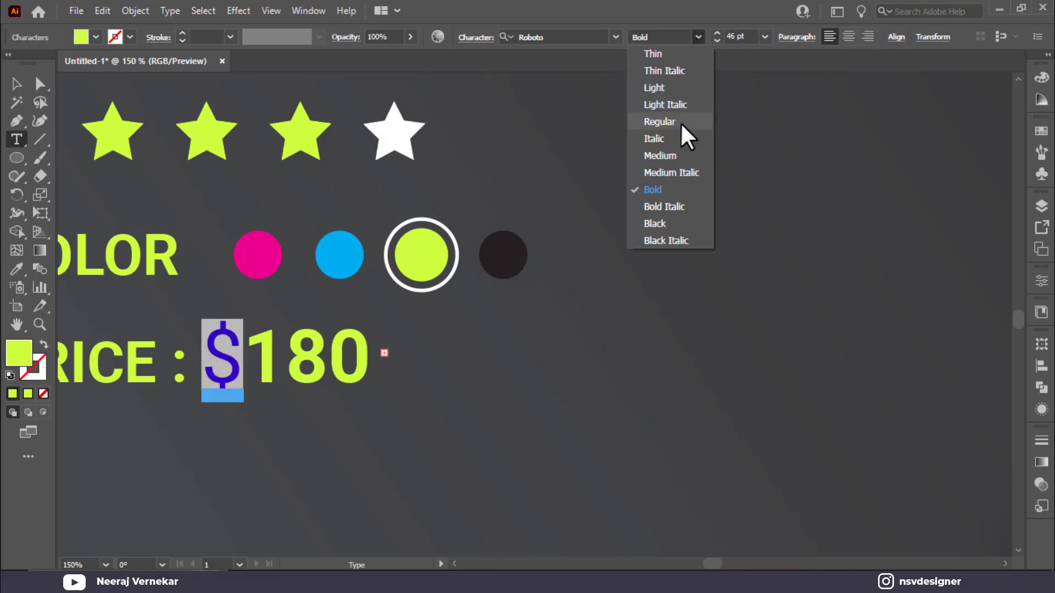
left_click(659, 121)
scroll(753, 40, "down", 19)
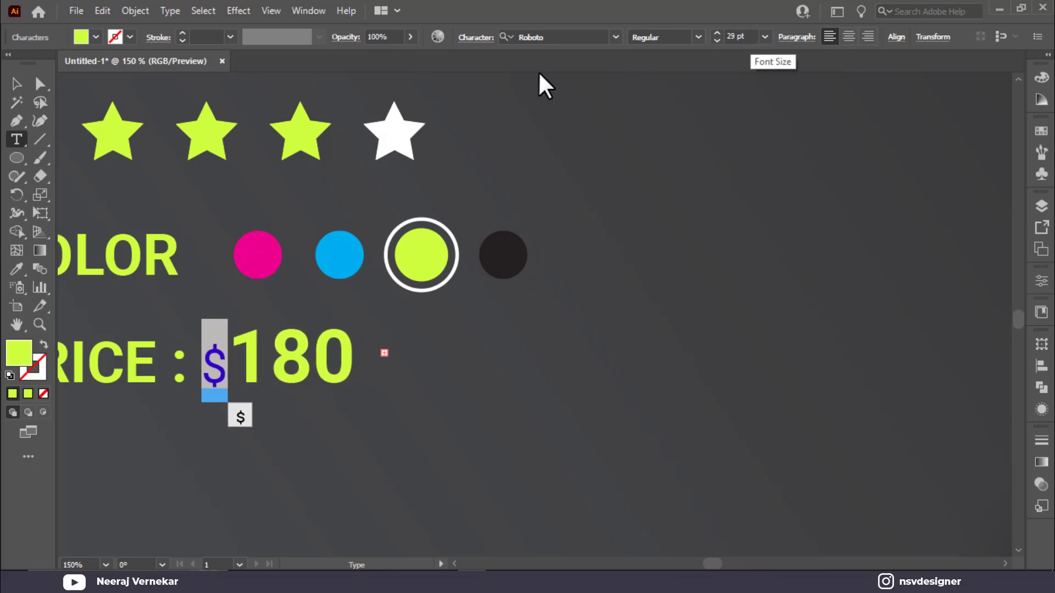
key("Escape")
left_click(405, 423)
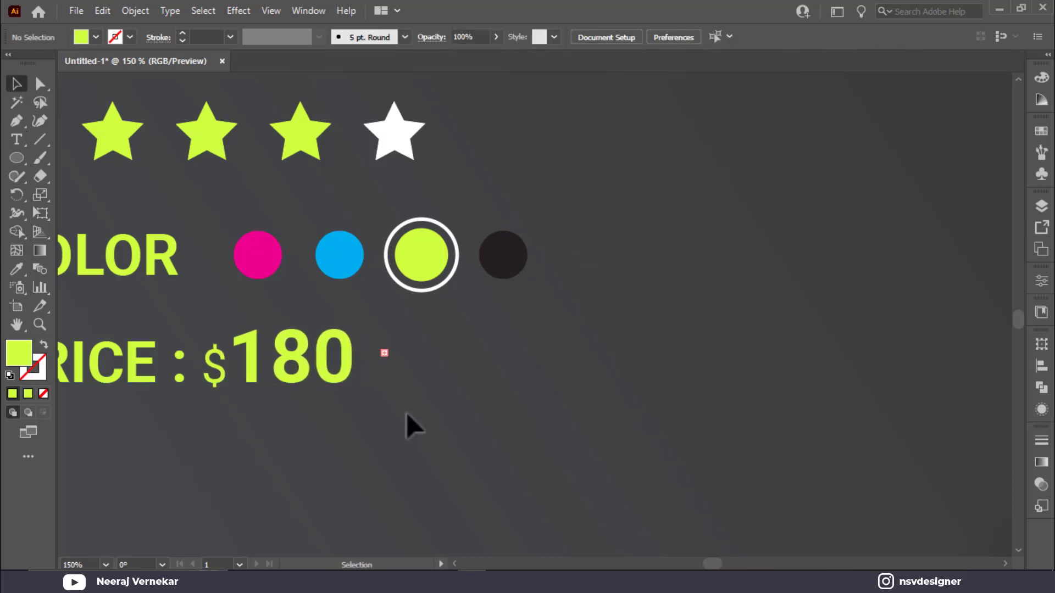
Delete the stray empty text point beside the price amount
key("t")
left_click(27, 86)
left_click_drag(399, 327, 378, 364)
key("Delete")
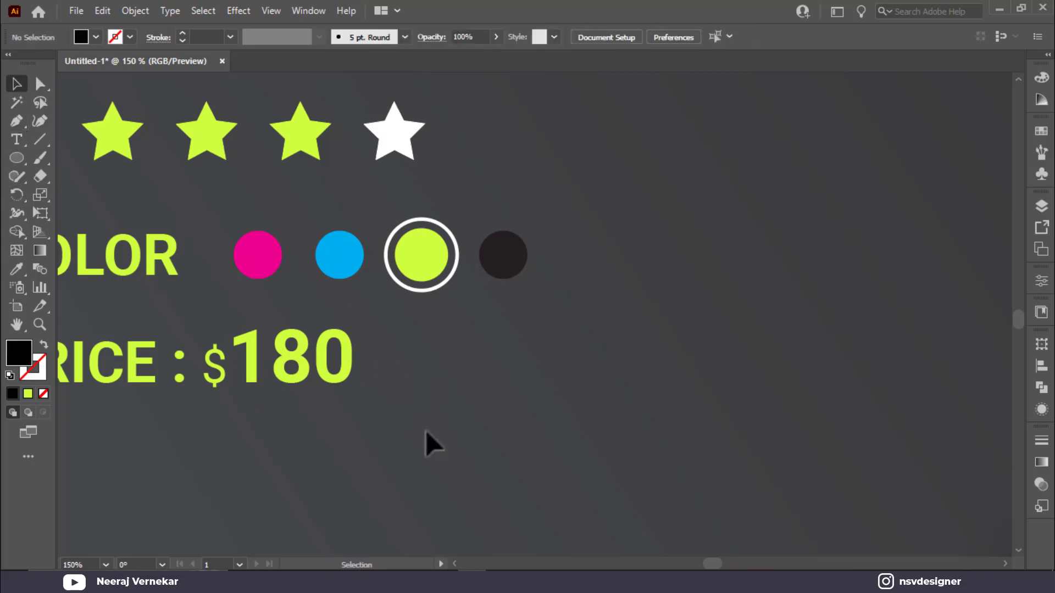
key("ctrl+0")
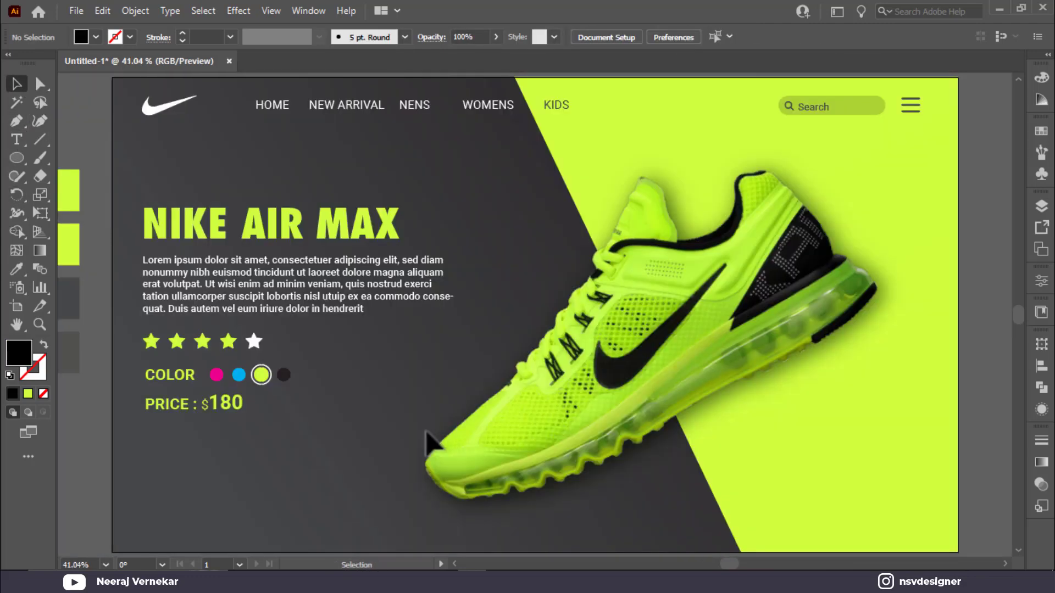
Change the fill of "$180" in the price line to white
left_click(216, 411)
scroll(216, 411, "up", 1)
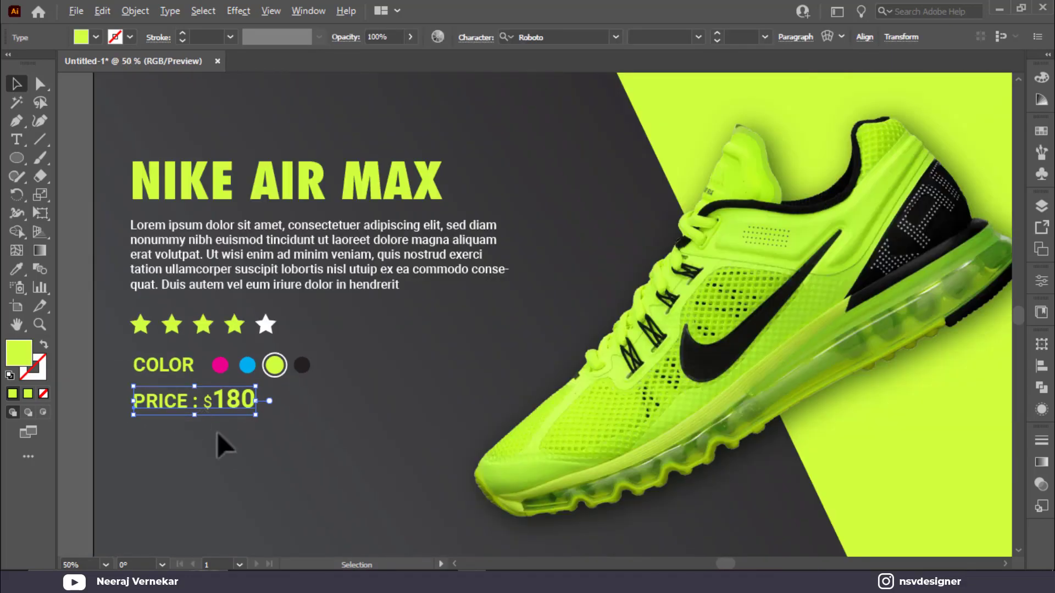
left_click(222, 467)
key("t")
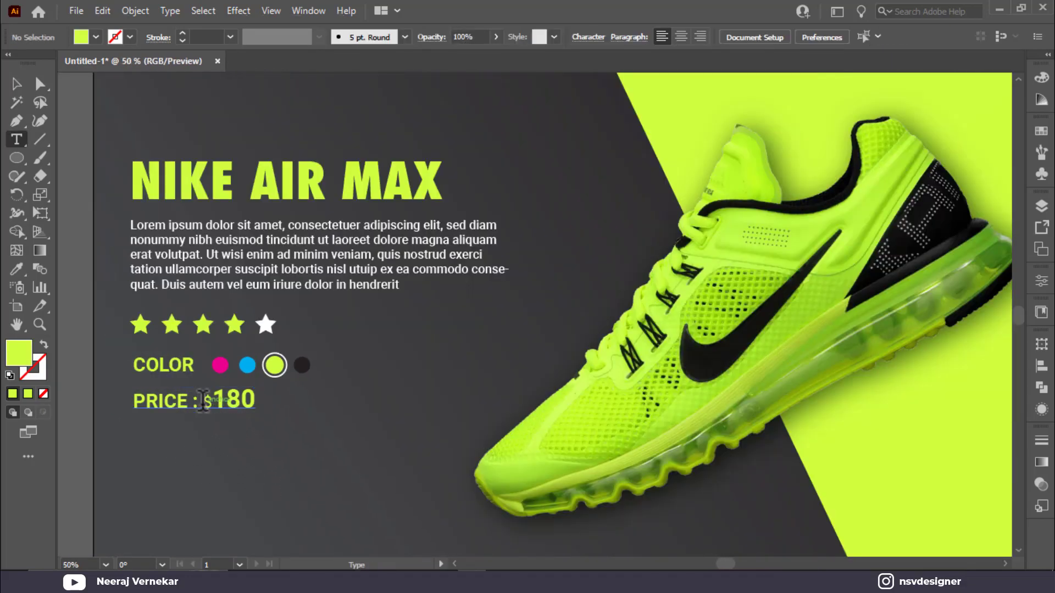
left_click_drag(203, 400, 286, 401)
left_click(95, 37)
left_click(33, 63)
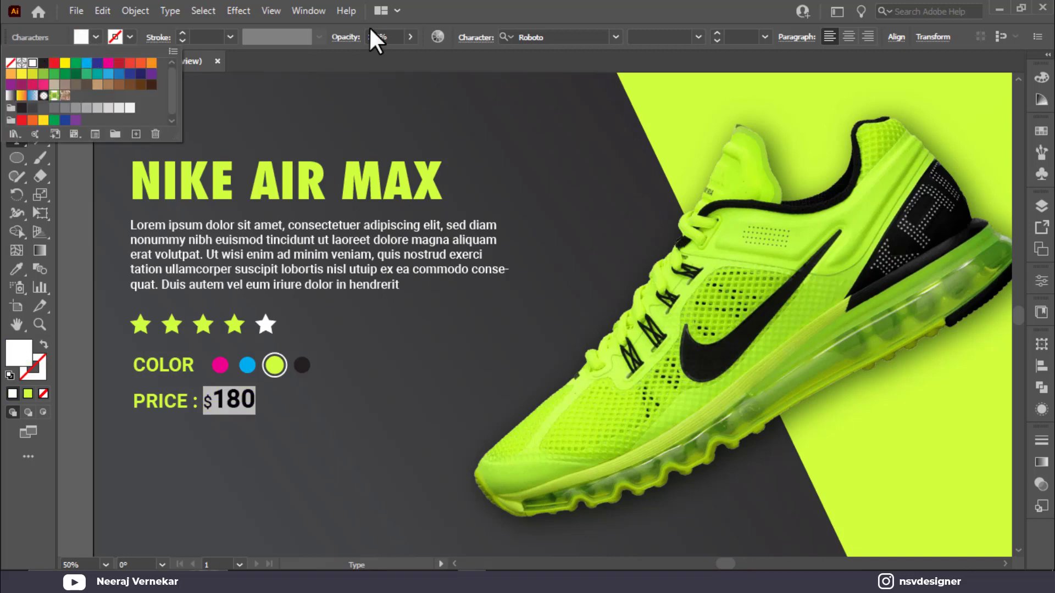
left_click(15, 83)
left_click(245, 432)
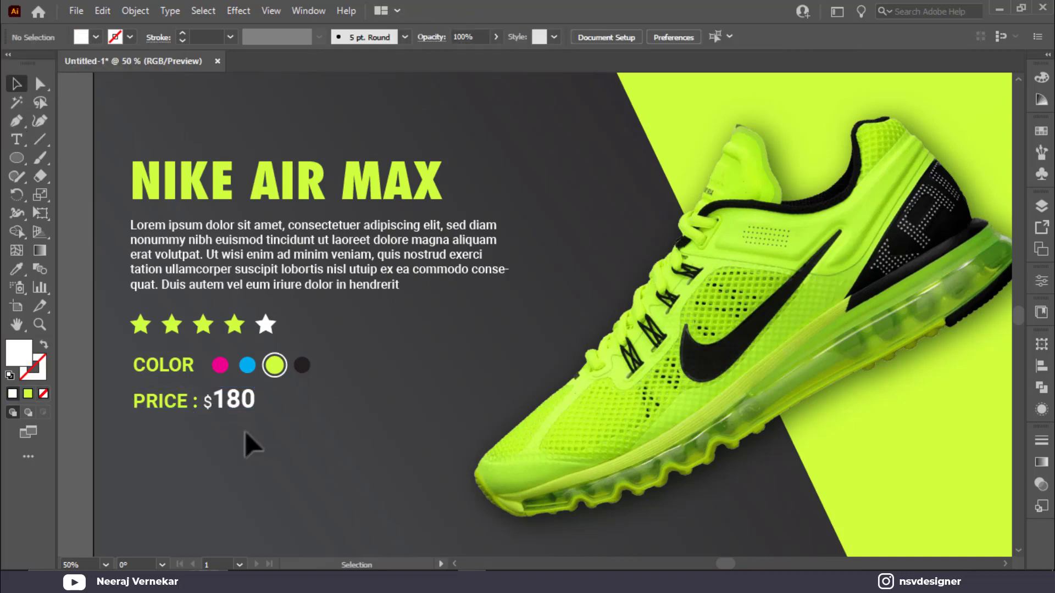
Move the price line and the COLOR row with its circles down, away from the star rating
left_click_drag(235, 401, 235, 420)
left_click_drag(379, 351, 135, 375)
left_click_drag(278, 364, 284, 392)
left_click(414, 441)
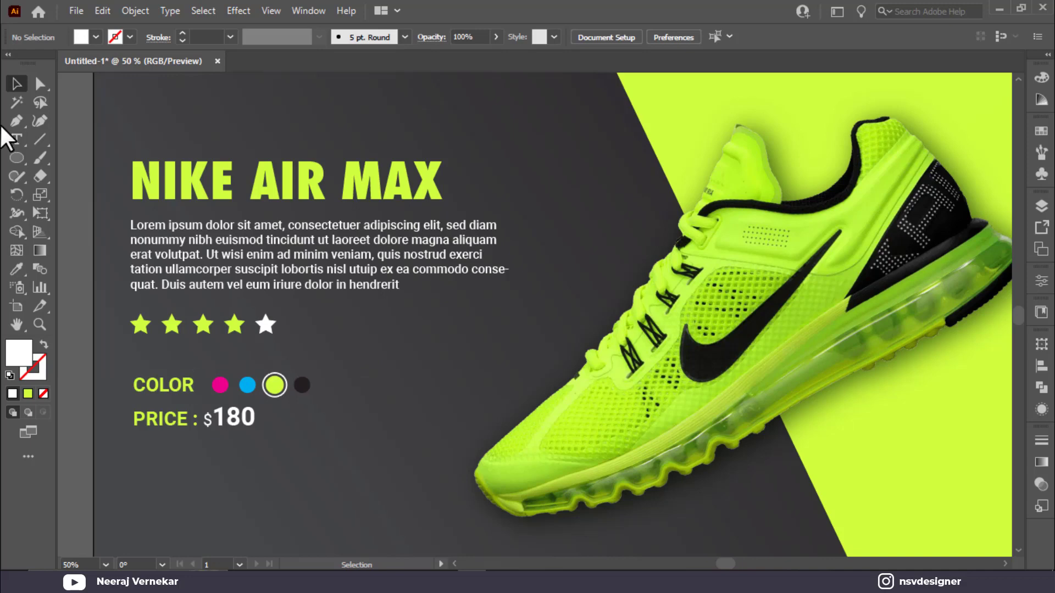
Draw a white horizontal rectangle below the price line as the base of a button
left_click(16, 176)
left_click(16, 157)
left_click(73, 156)
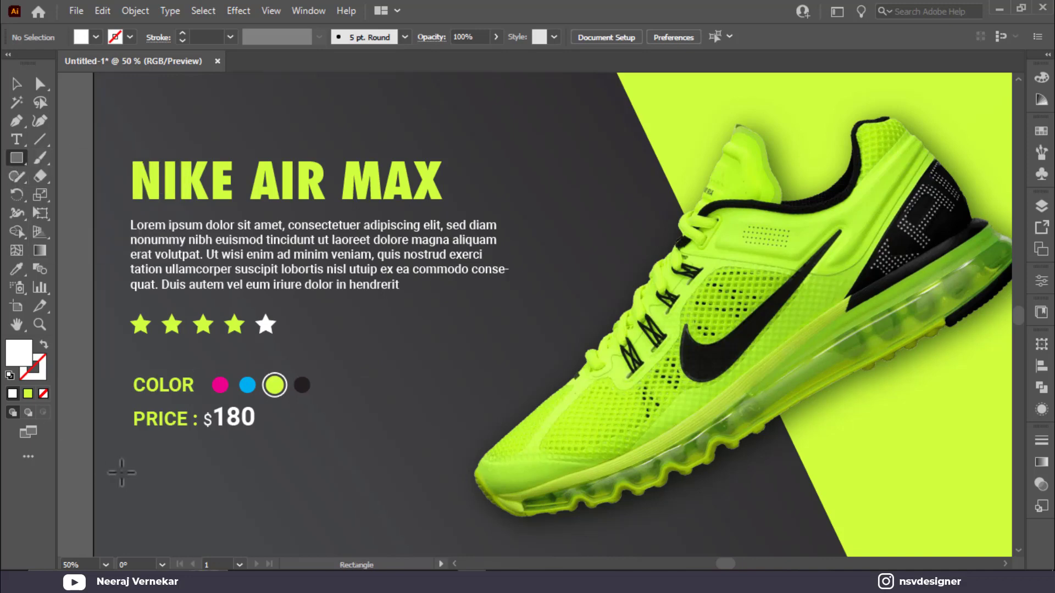
left_click_drag(135, 477, 286, 508)
key("v")
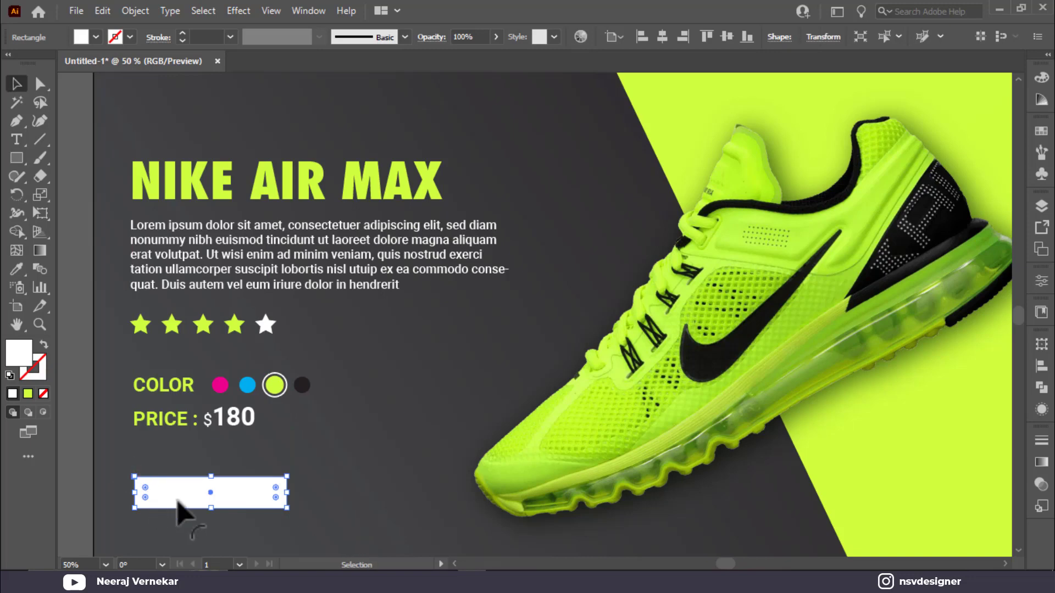
Fully round the rectangle's corners and fill it with the lime of the d0ff3f swatch
left_click(277, 452)
left_click_drag(145, 497, 345, 497)
left_click(225, 497)
key("i")
left_click(95, 138)
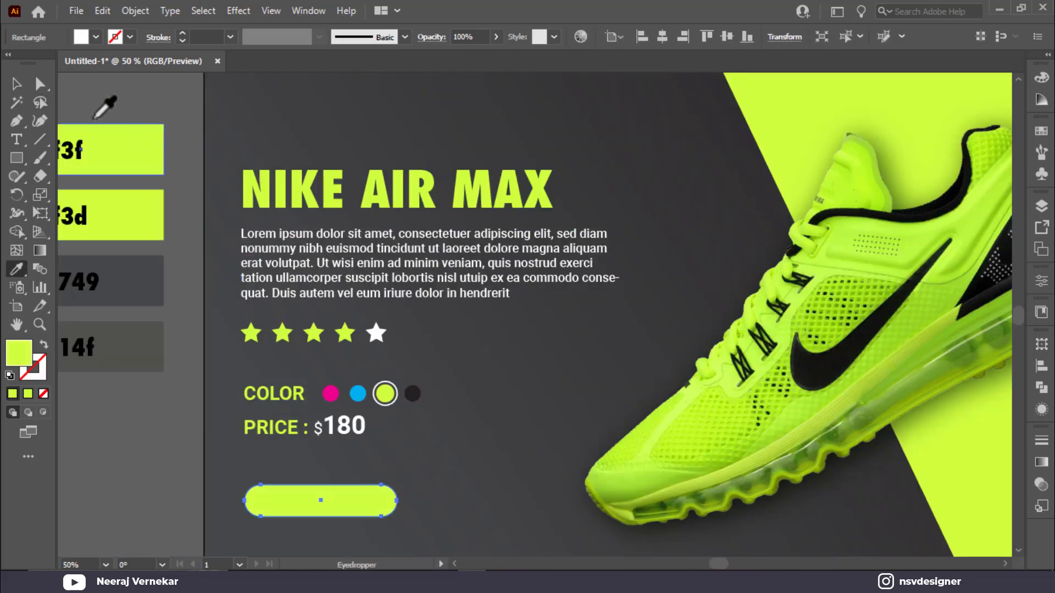
left_click(16, 83)
left_click(413, 450)
Add the text "ADD TO CART" in Roboto Regular beside the lime button
scroll(407, 451, "down", 2)
key("t")
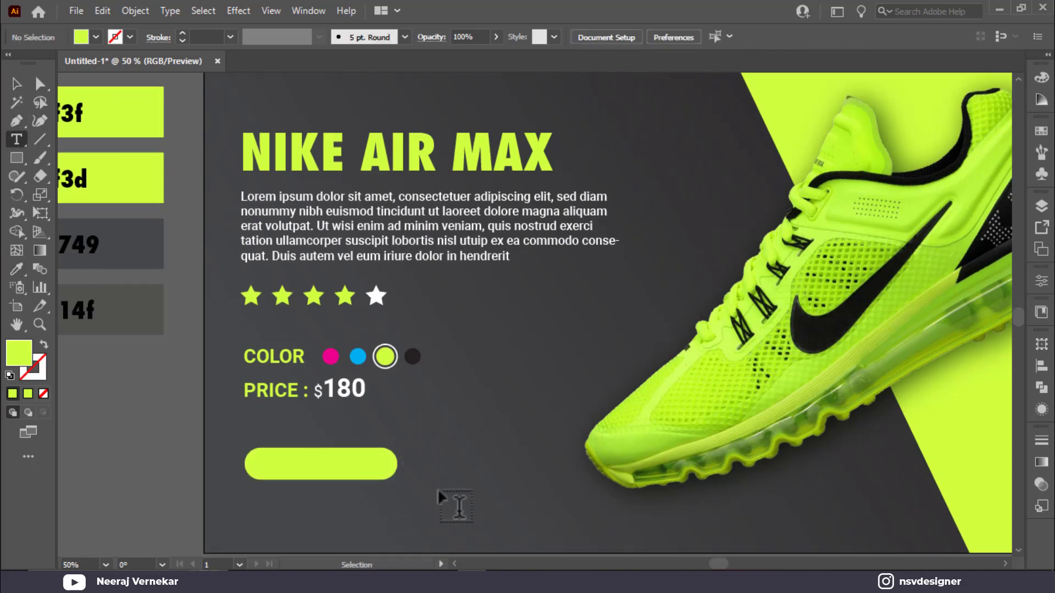
left_click(442, 494)
type("A")
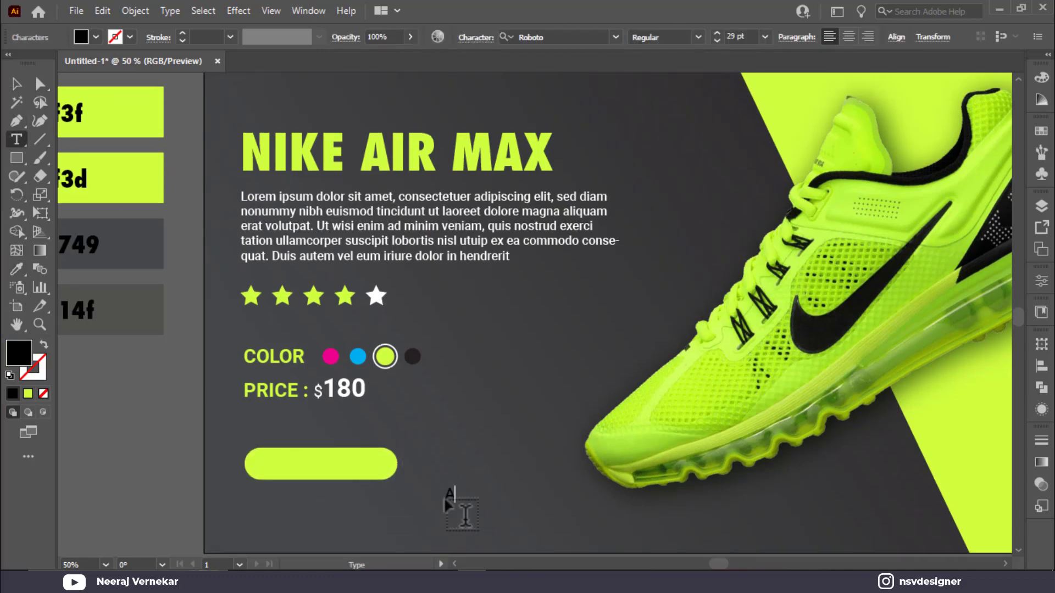
type("DD TO CART")
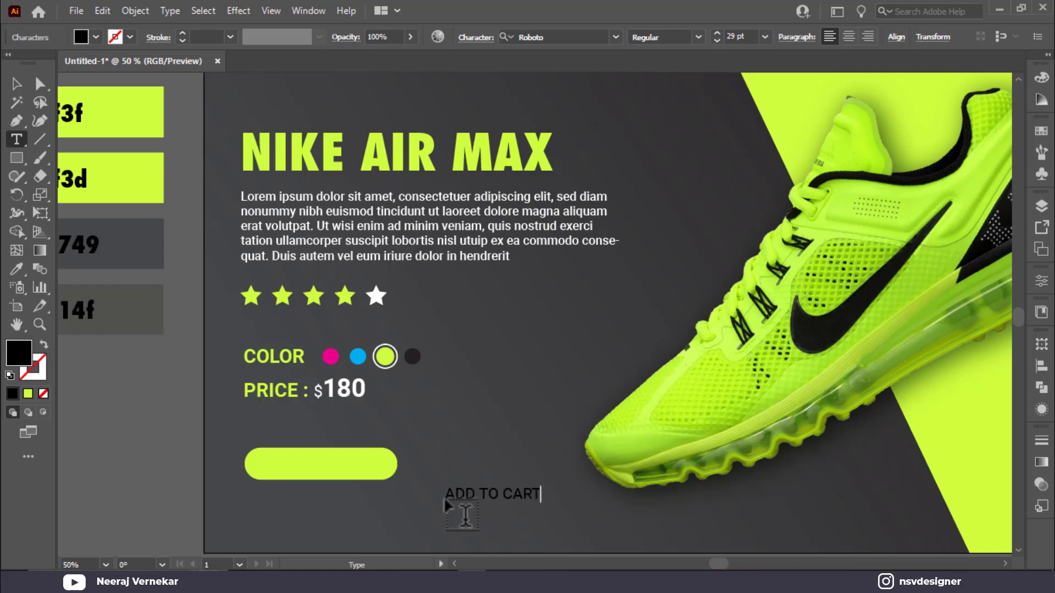
left_click(16, 83)
left_click(522, 427)
Place the "ADD TO CART" text on the lime button and set it to Bold
left_click_drag(482, 497, 351, 463)
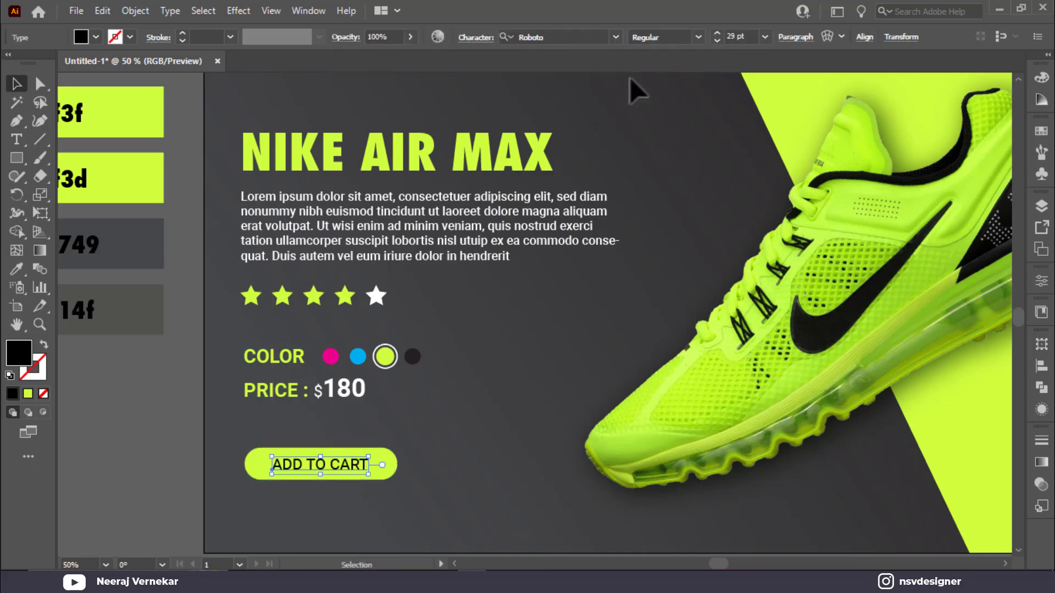
left_click(701, 35)
left_click(681, 190)
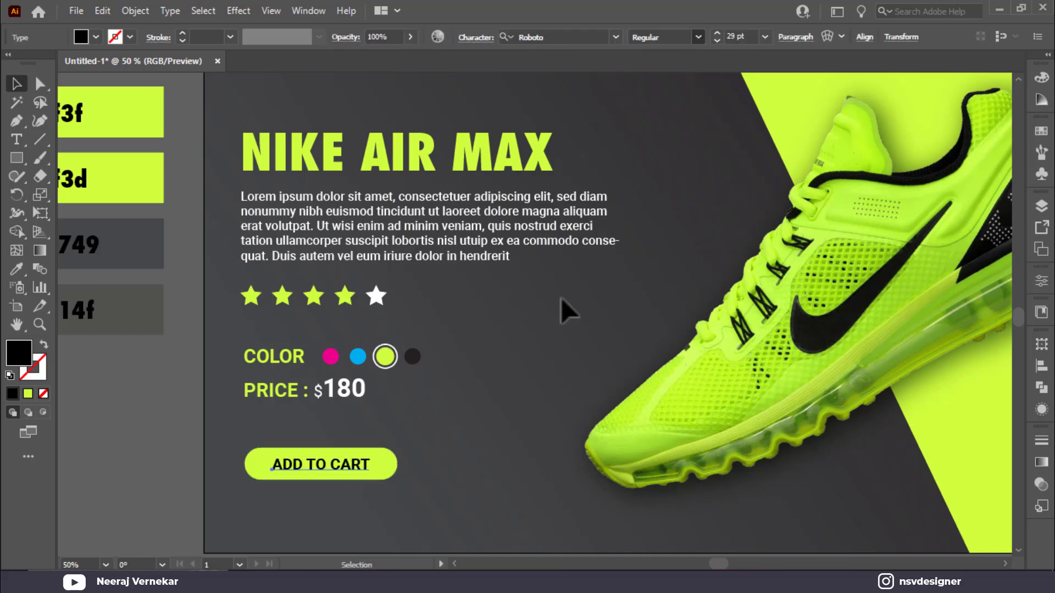
left_click(475, 397)
Narrow the lime button slightly and recentre the "ADD TO CART" label on it
left_click(396, 464)
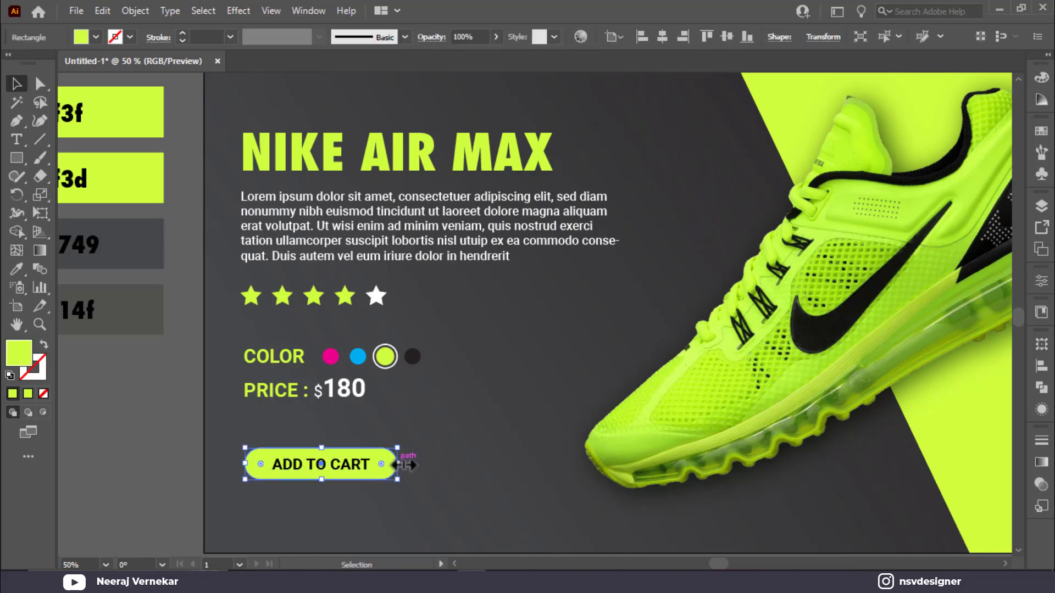
left_click_drag(403, 464, 394, 465)
left_click_drag(421, 413, 315, 463)
left_click(393, 418)
Change the "ADD TO CART" label's font style to Black
left_click(343, 465)
left_click(697, 37)
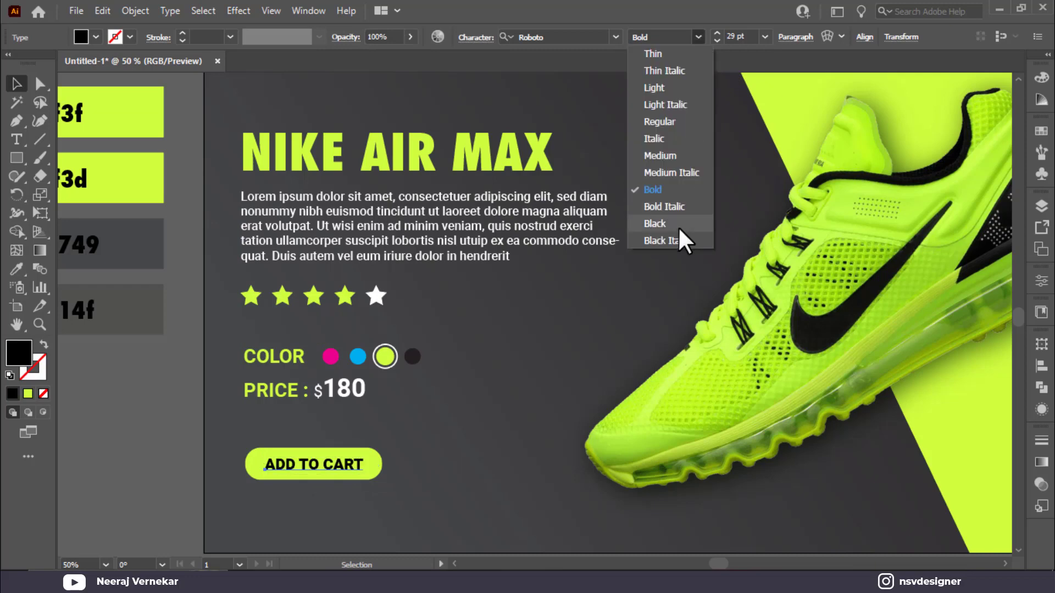
left_click(681, 230)
left_click(531, 384)
Recolor the "ADD TO CART" label with the dark gray of the 464749 swatch
left_click(356, 466)
key("i")
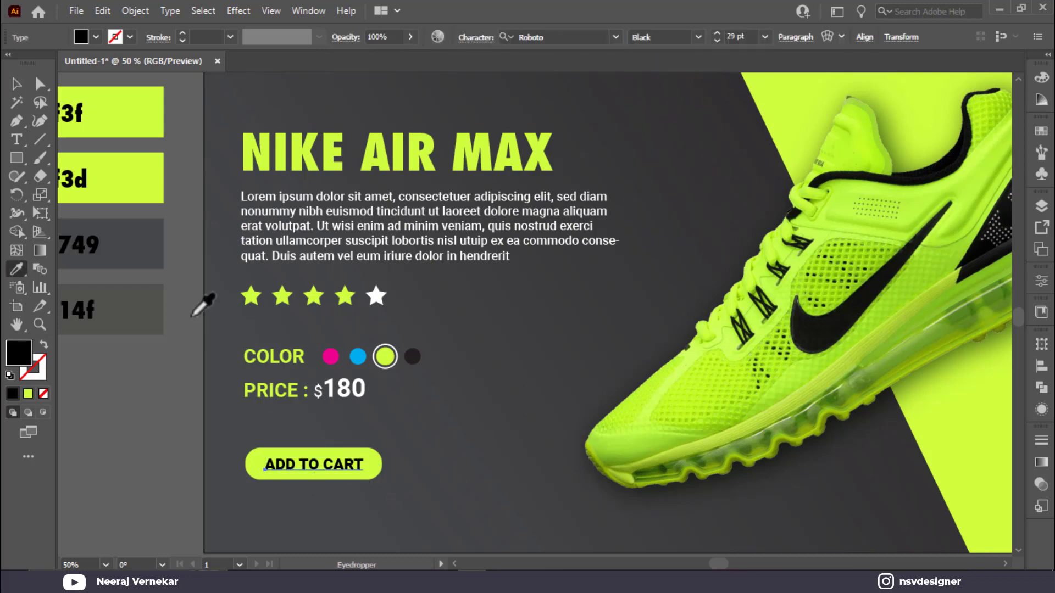
left_click(148, 242)
left_click(16, 84)
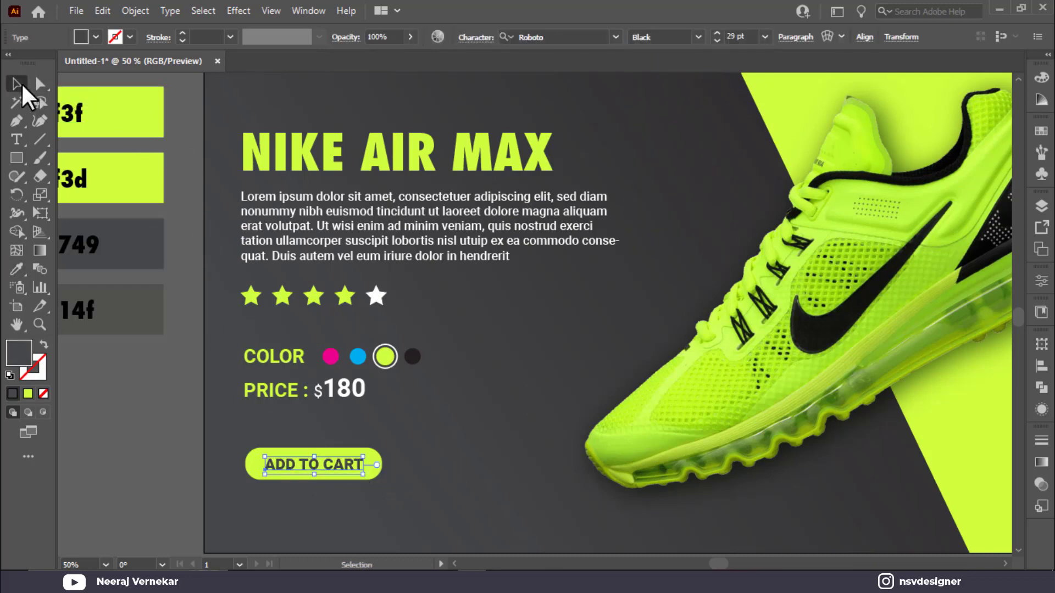
left_click(494, 519)
key("space")
key("ctrl+0")
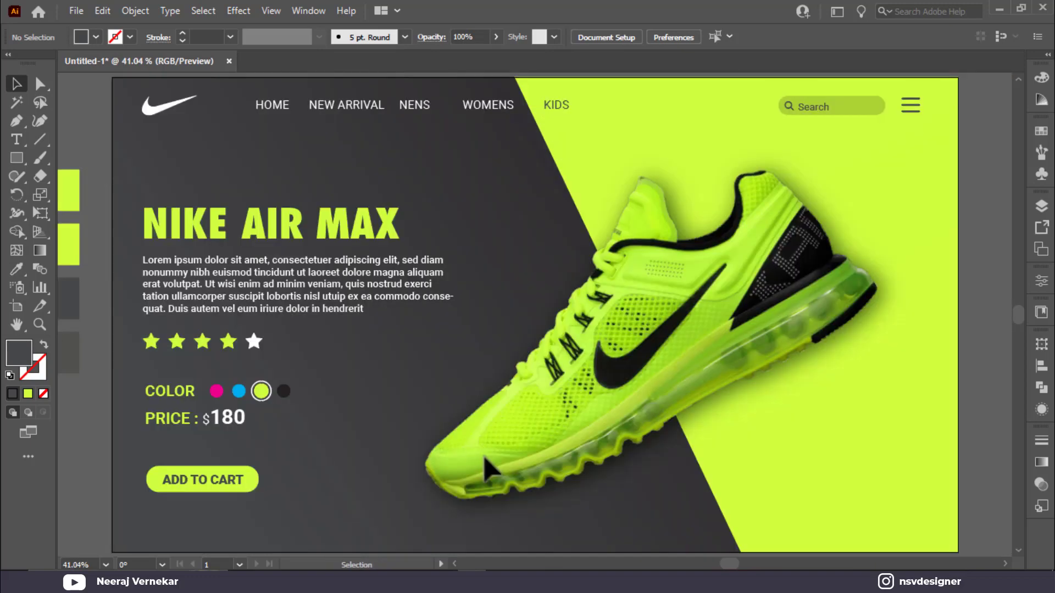
Duplicate the "NIKE AIR MAX" heading and place the copy over the upper part of the shoe
left_click(17, 139)
key("ctrl+minus")
left_click(14, 83)
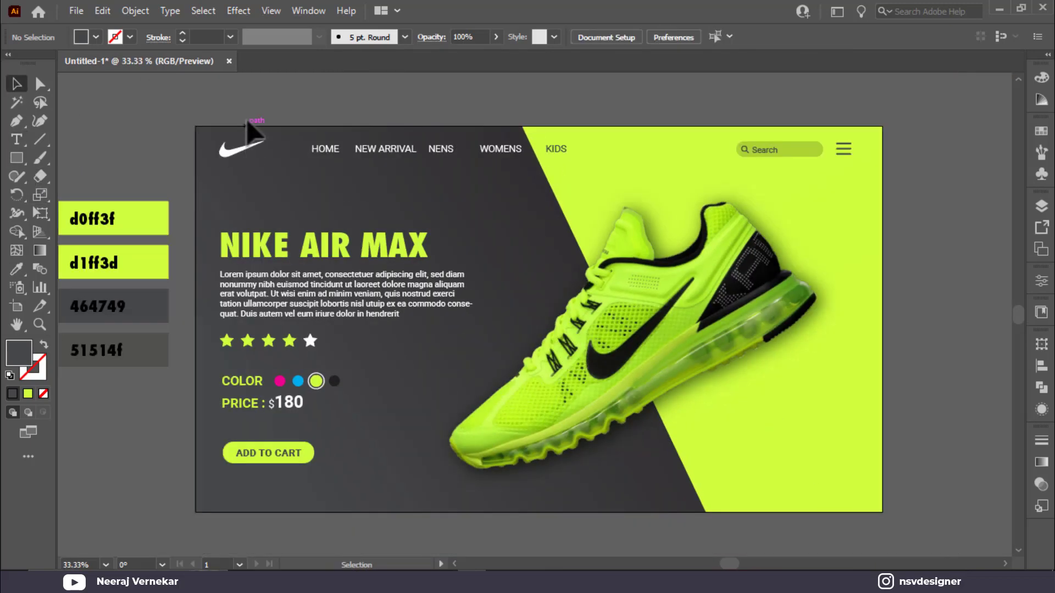
left_click_drag(337, 243, 563, 226)
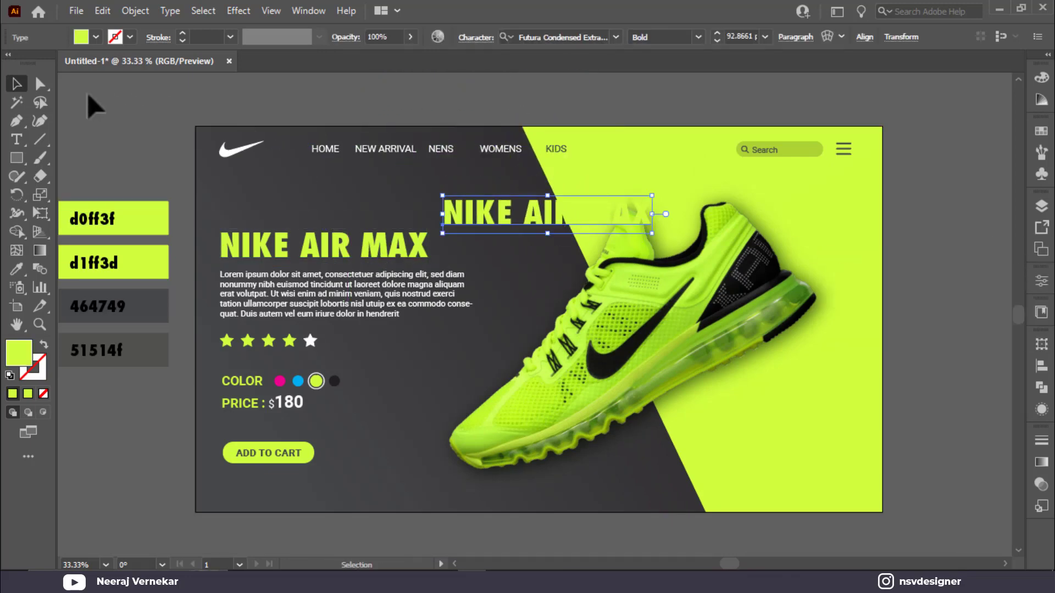
Fill the heading copy with black and set its blending mode to Soft Light
left_click(96, 38)
left_click(44, 63)
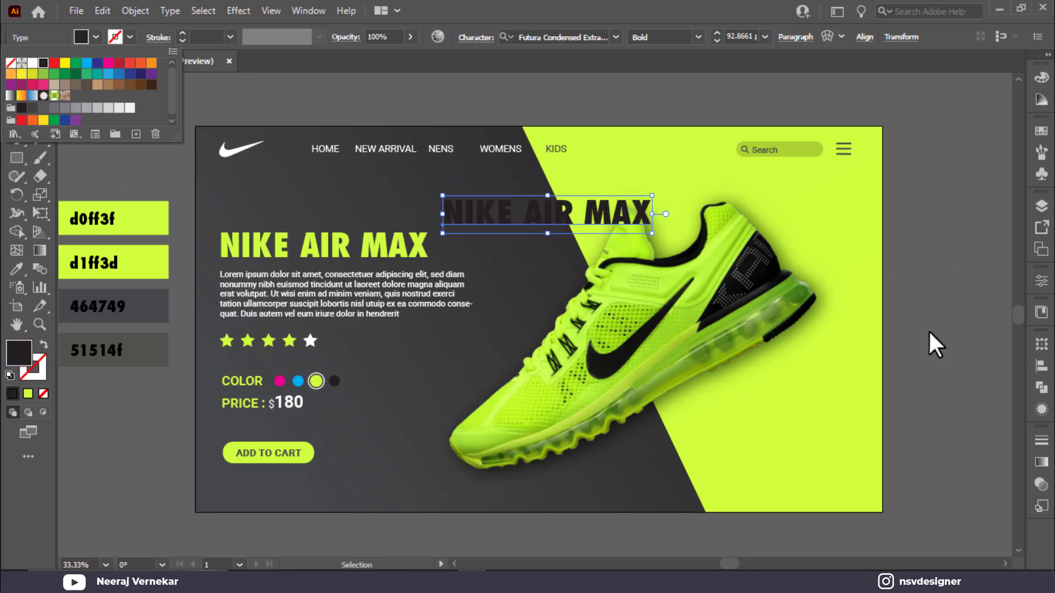
left_click(1041, 484)
left_click(1041, 485)
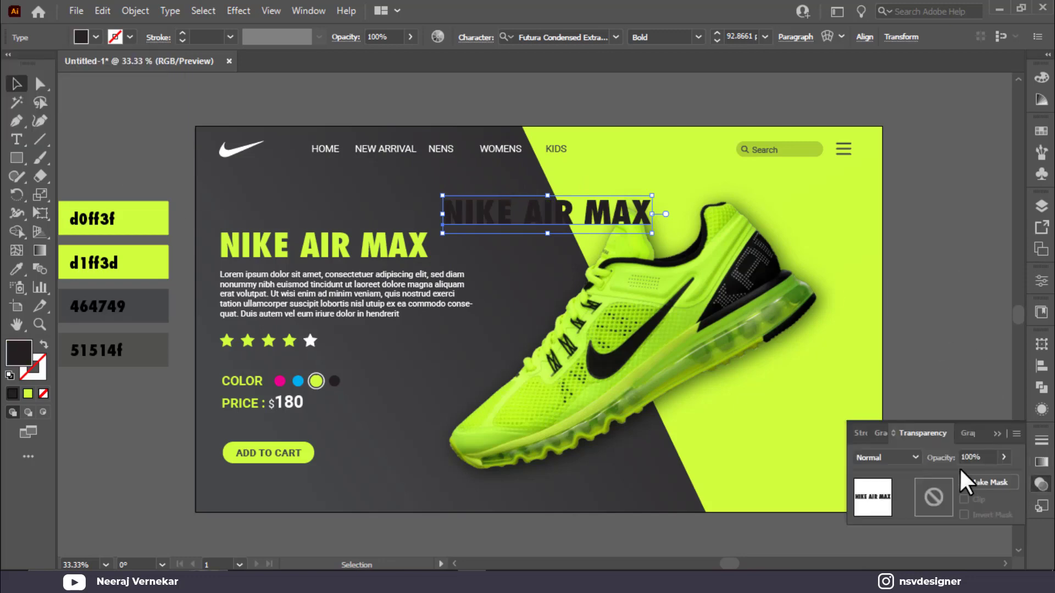
left_click(914, 458)
left_click(901, 313)
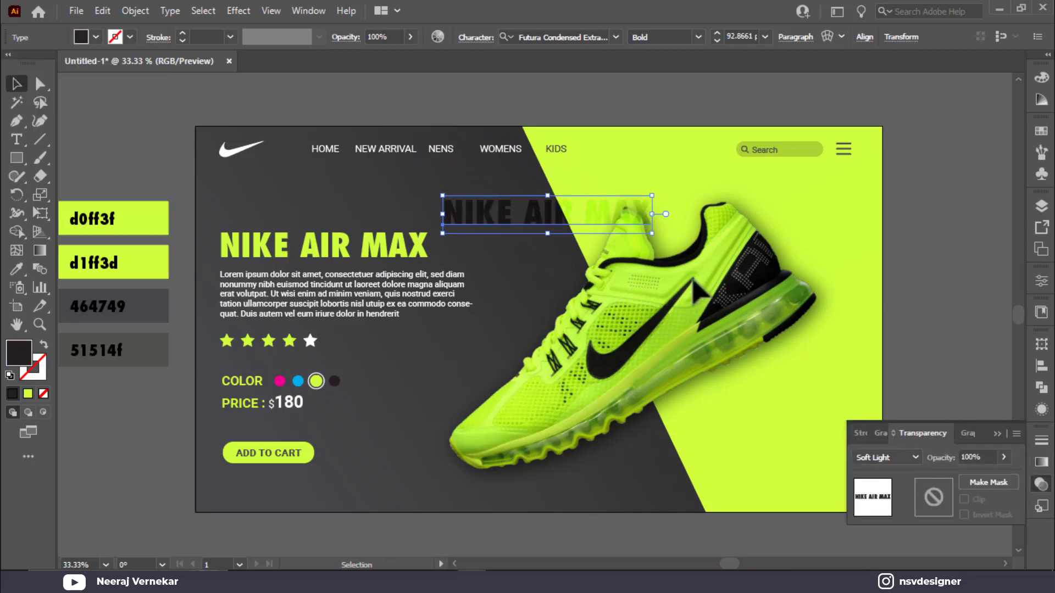
Enlarge the heading copy to about 297 pt across the banner and arrange it behind the shoe but above the green panel
left_click_drag(673, 235, 837, 355)
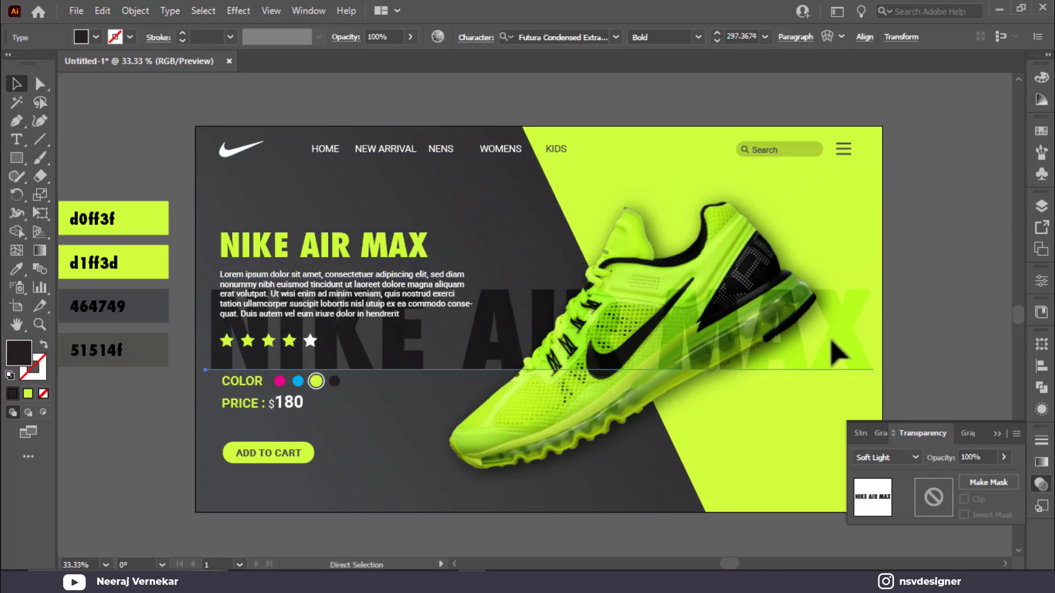
key("ctrl+bracketleft")
key("ctrl+bracketleft")
key("ctrl+bracketleft")
key("ctrl+bracketright")
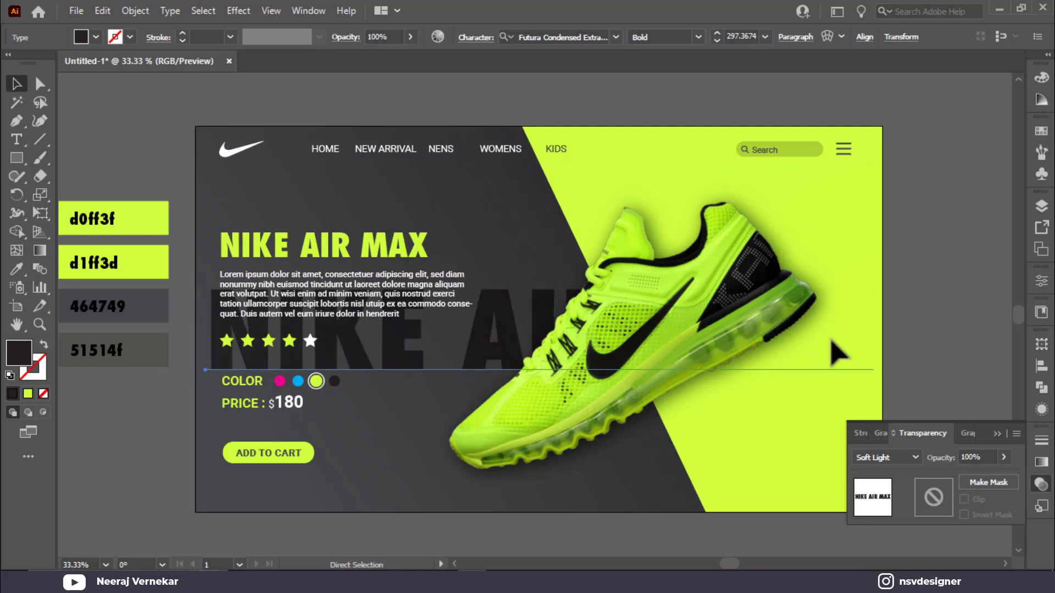
Move the large background text down over the price area and lower its opacity to 35%
key("v")
left_click_drag(833, 343, 835, 404)
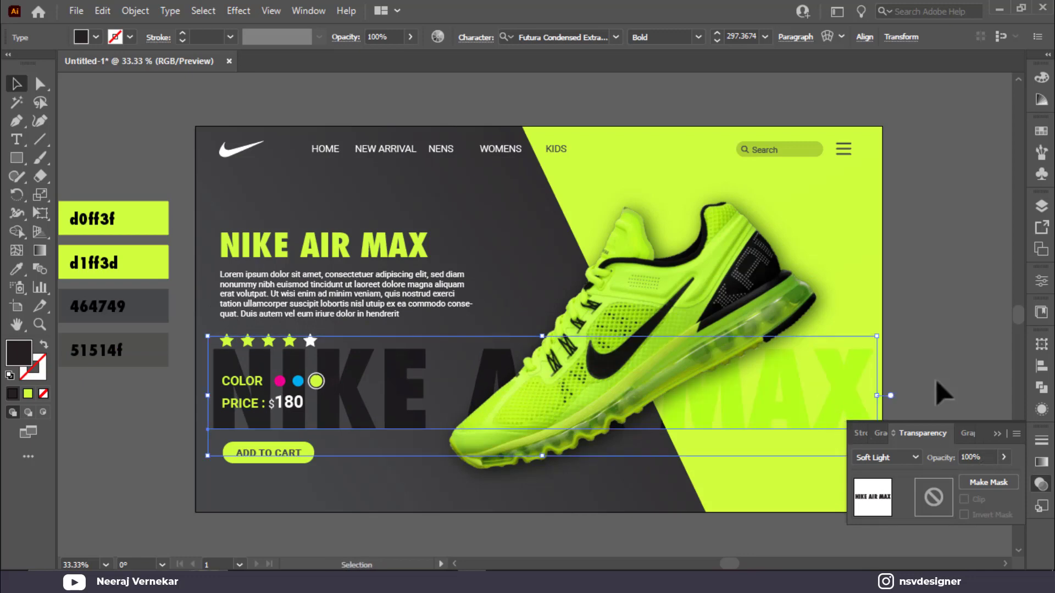
left_click(1003, 457)
left_click_drag(1003, 476, 955, 476)
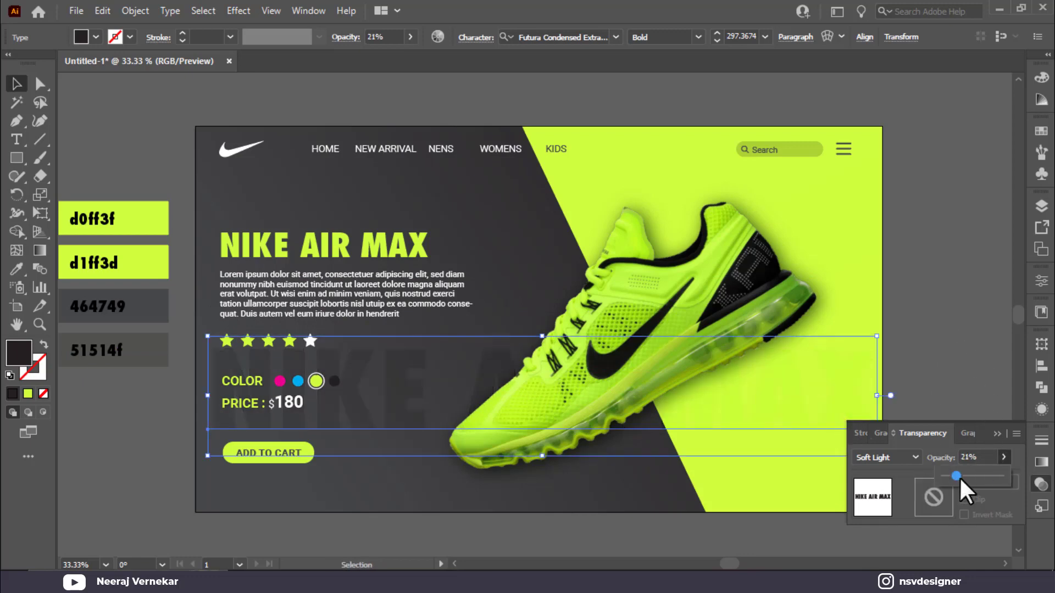
left_click(749, 400)
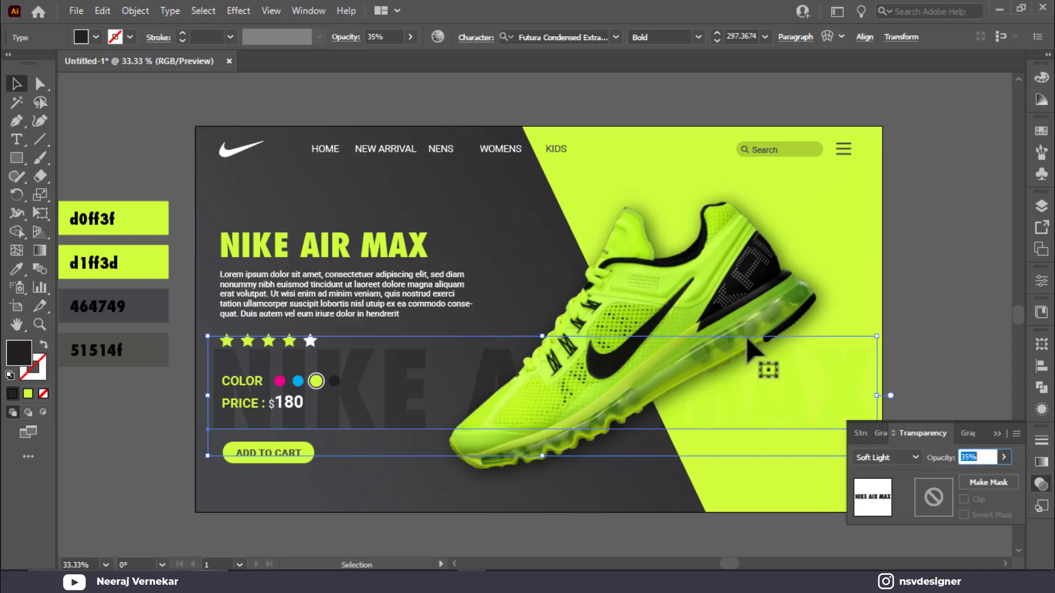
Reposition the large background text along the banner's lower part, behind the "ADD TO CART" button
left_click_drag(801, 389, 819, 361)
left_click_drag(817, 302, 828, 337)
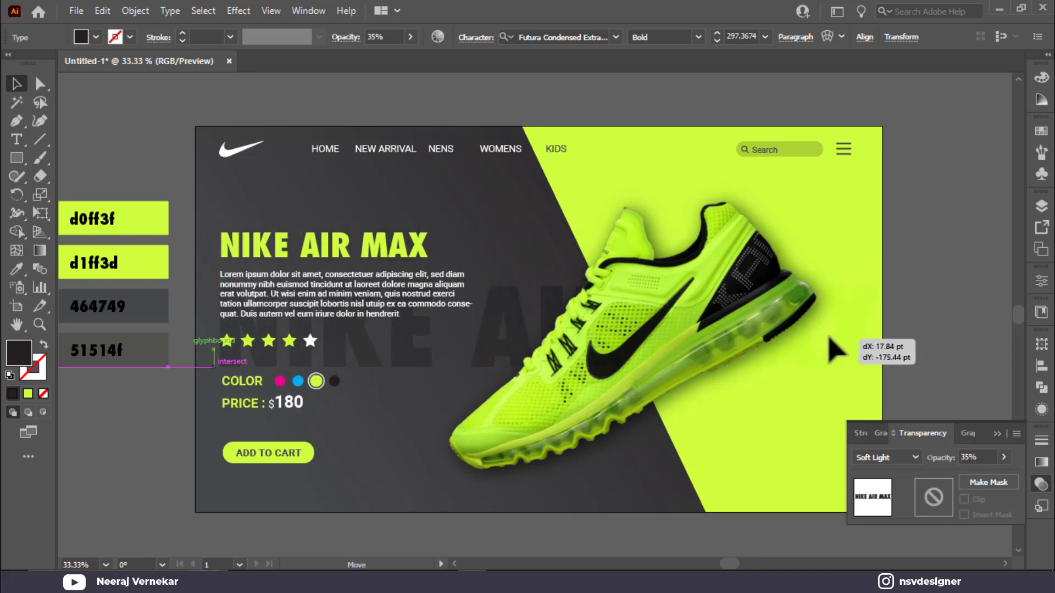
left_click_drag(825, 386, 800, 473)
key("t")
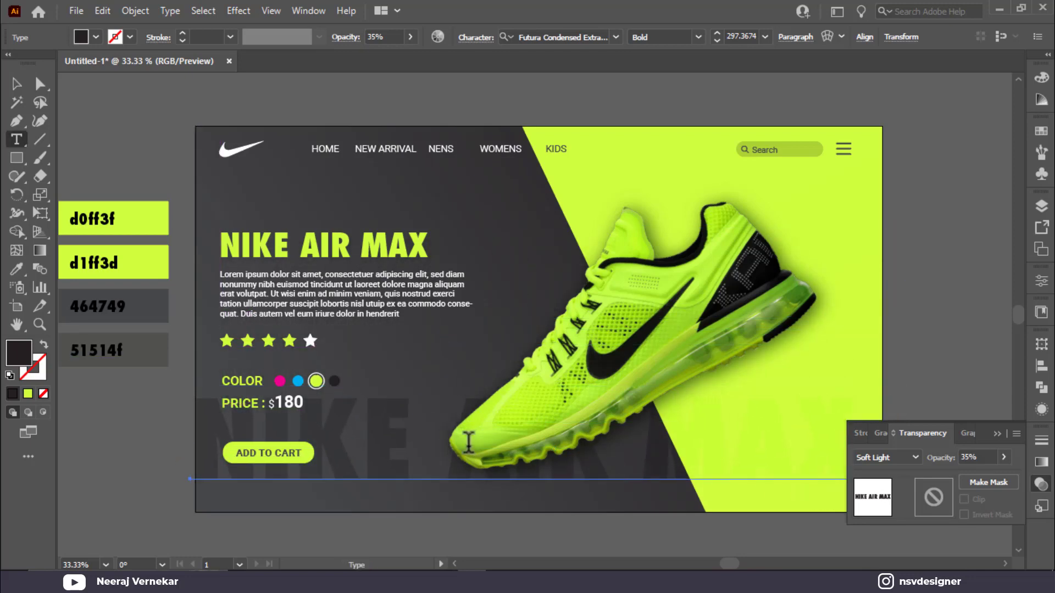
Remove the word "NIKE" from the large background text so it reads "AIR MAX"
left_click_drag(433, 440, 47, 430)
key("BackSpace")
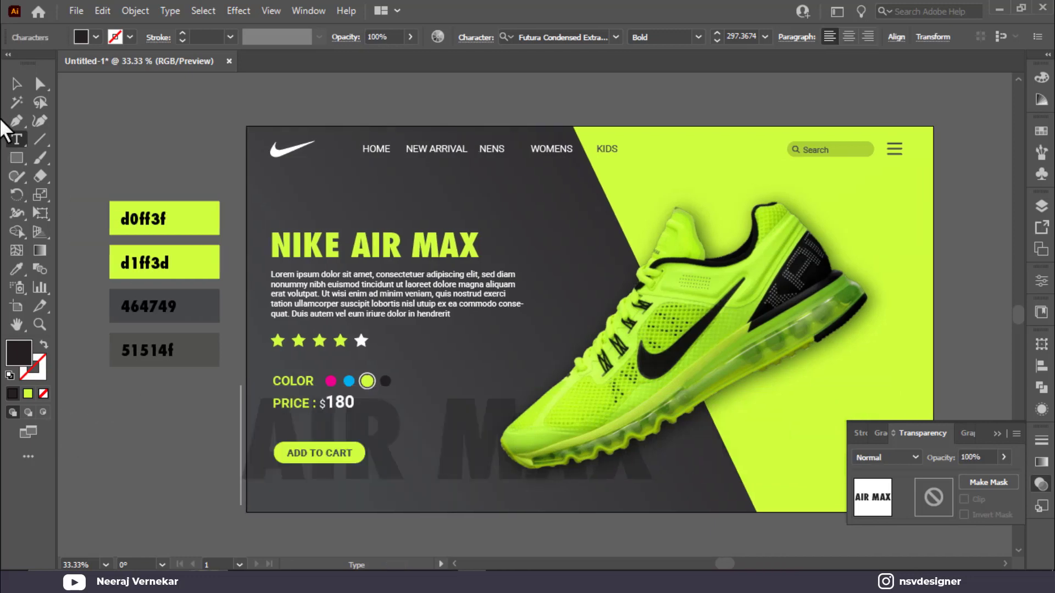
left_click(16, 83)
Enlarge the "AIR MAX" background text to about 453 pt and position it across the banner's upper half, behind the heading and shoe
left_click_drag(502, 472, 549, 294)
left_click_drag(656, 366, 657, 365)
left_click_drag(699, 328, 913, 419)
left_click_drag(889, 325, 886, 300)
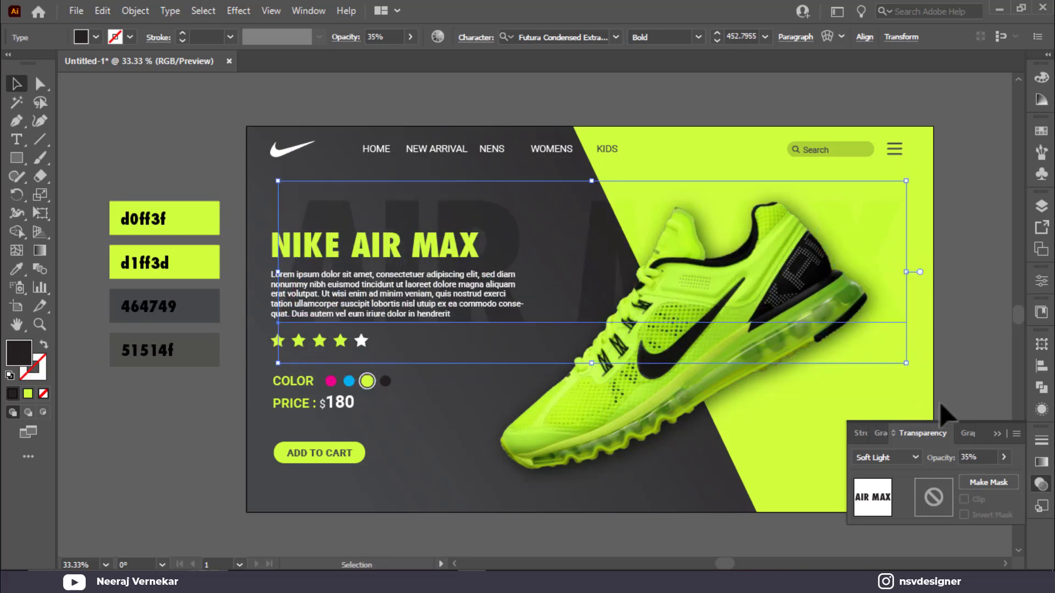
left_click(997, 433)
left_click(965, 352)
key("ctrl+0")
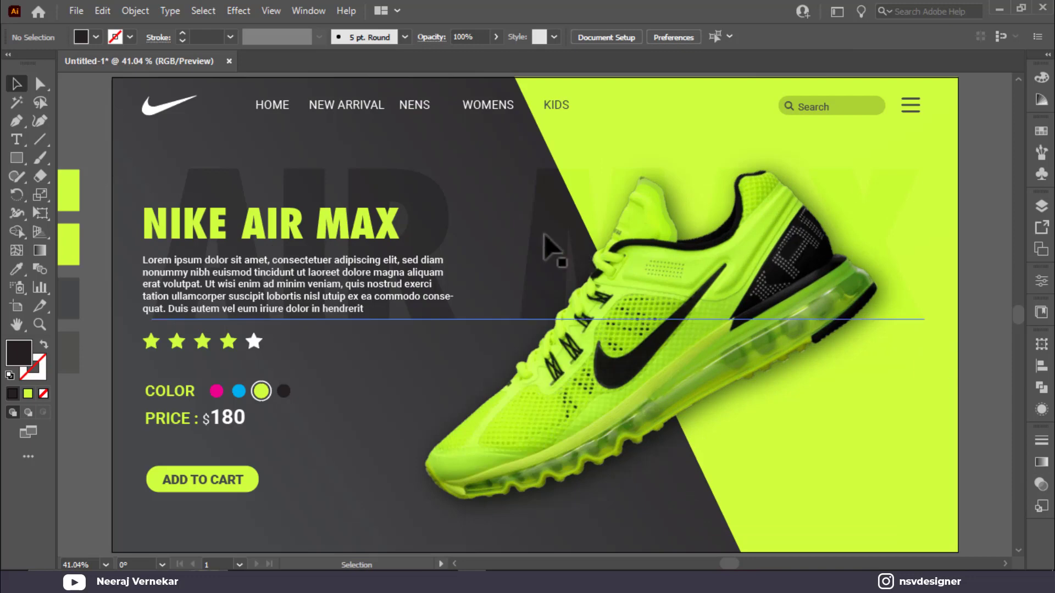
Raise the opacity of the large "AIR MAX" background text to 100%
left_click(576, 185)
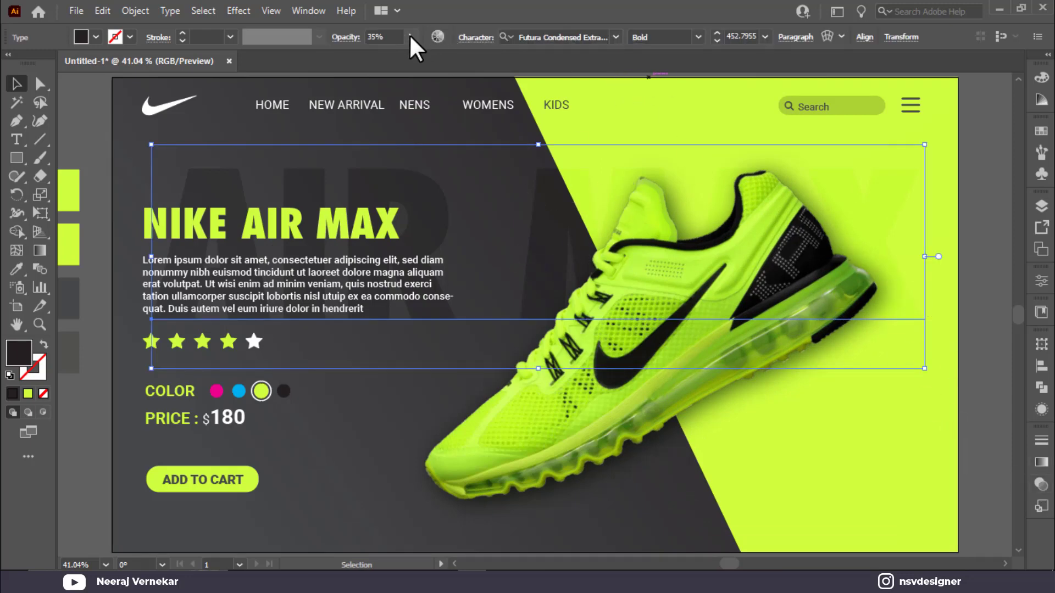
left_click_drag(376, 55, 435, 57)
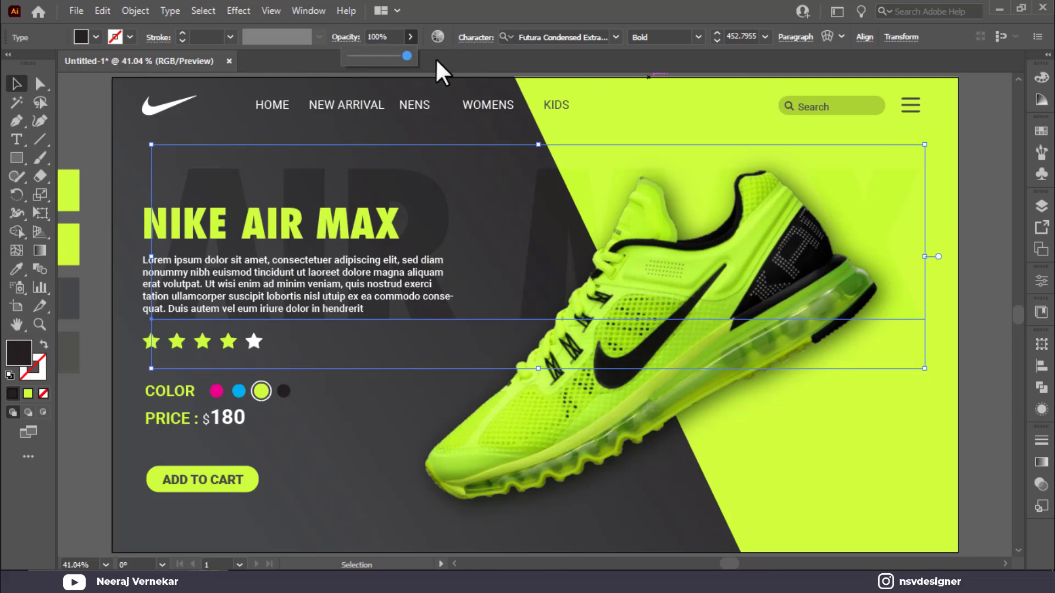
left_click(447, 92)
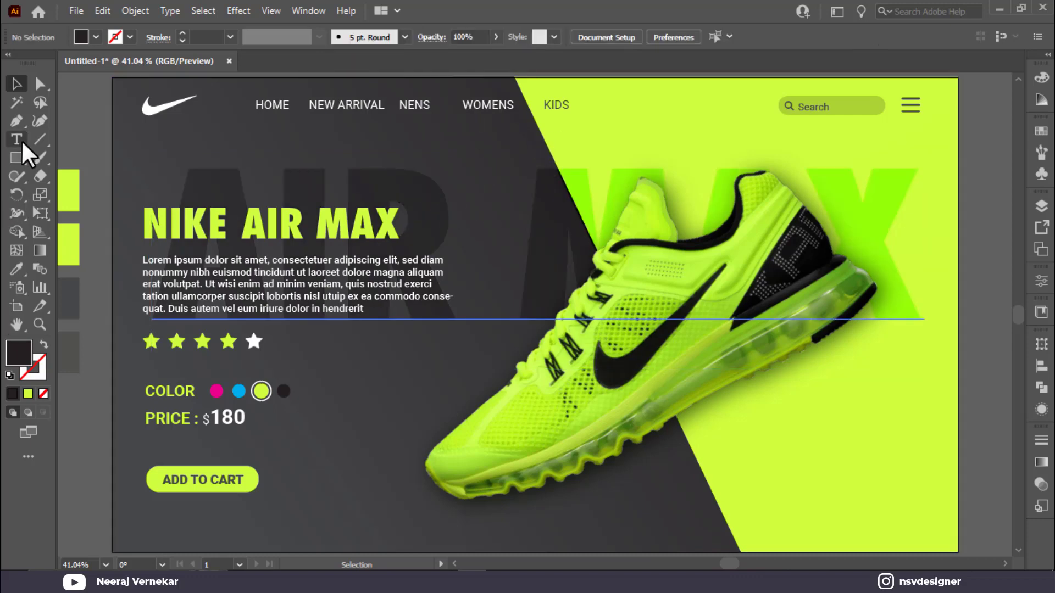
Draw a small dark circle with the Ellipse tool on the lower part of the green panel
right_click(16, 170)
right_click(17, 159)
left_click(81, 194)
scroll(715, 466, "up", 2)
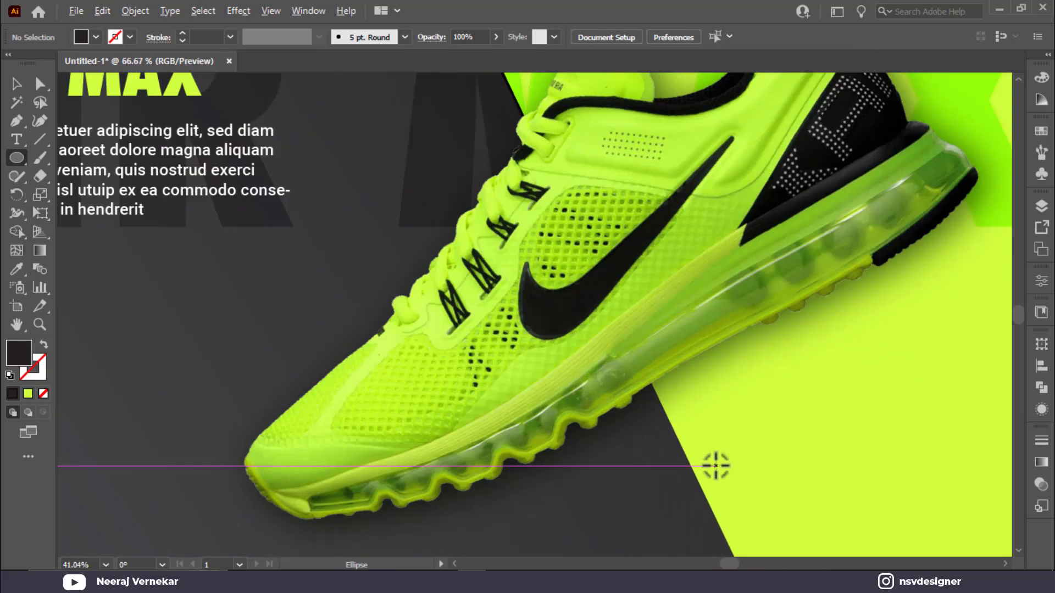
mouse_move(797, 503)
left_mouse_down()
mouse_move(564, 412)
mouse_move(601, 440)
left_mouse_up()
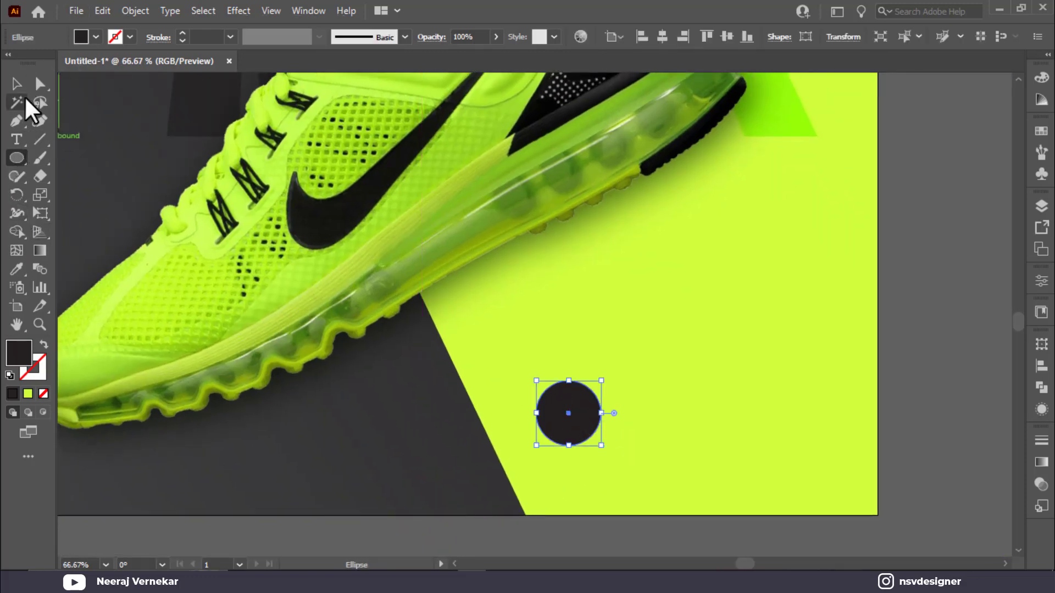
Draw a small dark triangle with the Star tool on the green panel, above and to the right of the circle
left_click(39, 138)
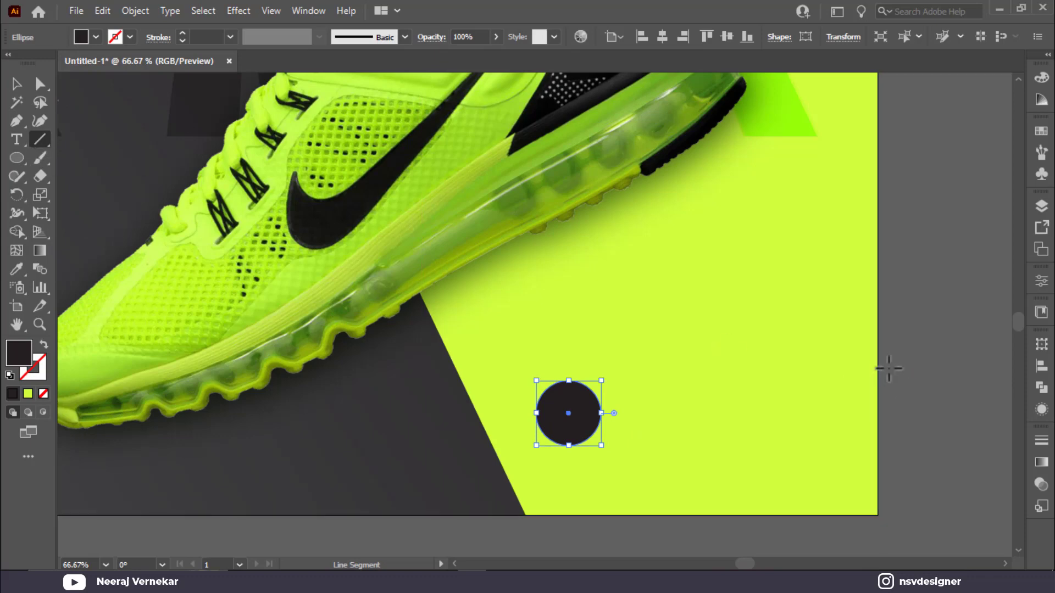
left_click_drag(17, 157, 93, 229)
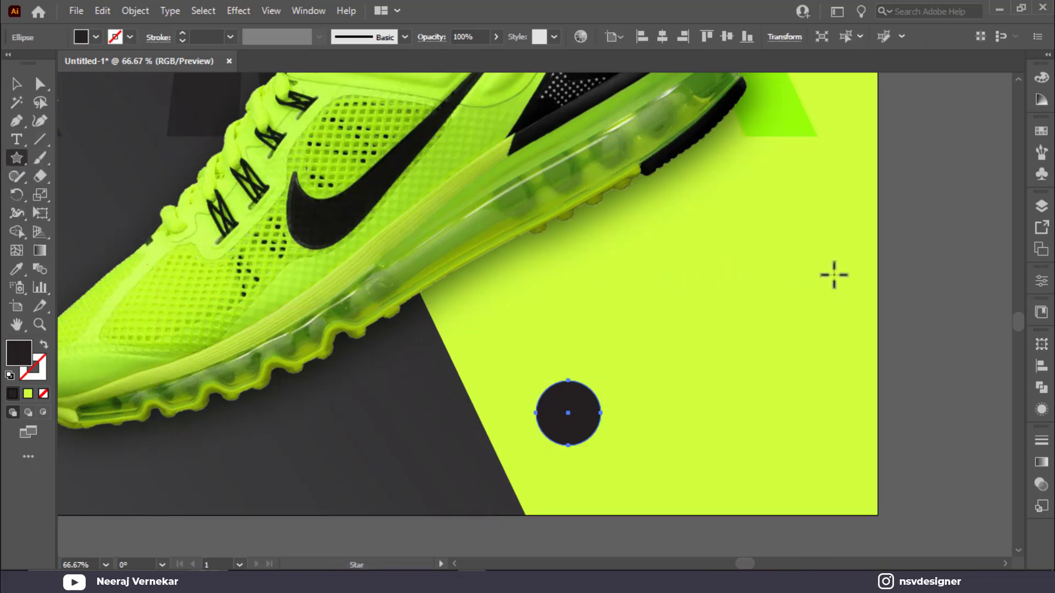
left_click_drag(709, 305, 813, 324)
key("Down")
key("Down")
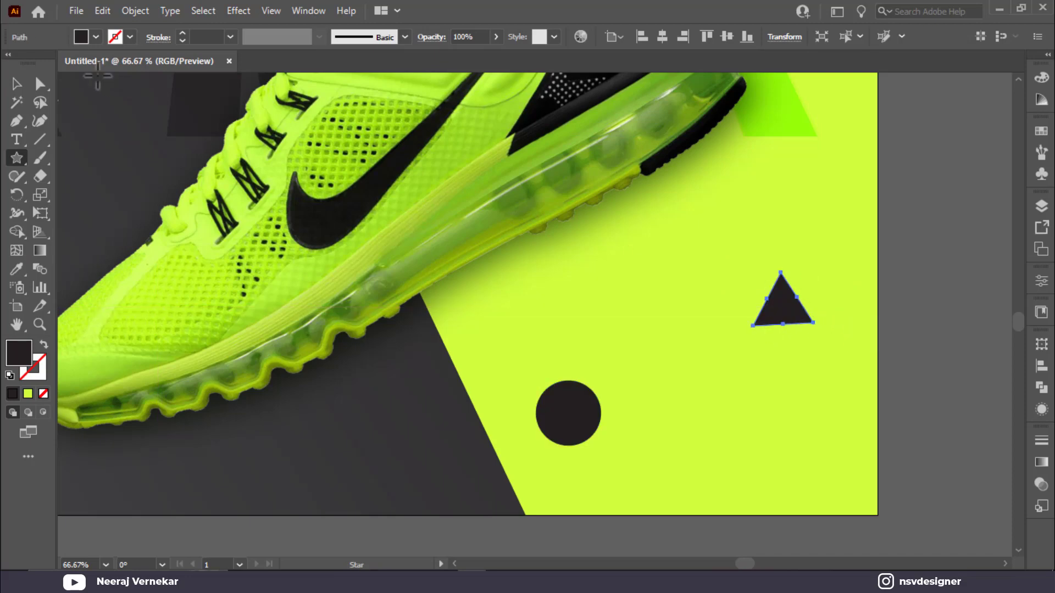
Rotate the triangle to point right, place an overlapping copy offset horizontally, and select both triangles
left_click(18, 85)
left_click_drag(814, 265, 777, 305)
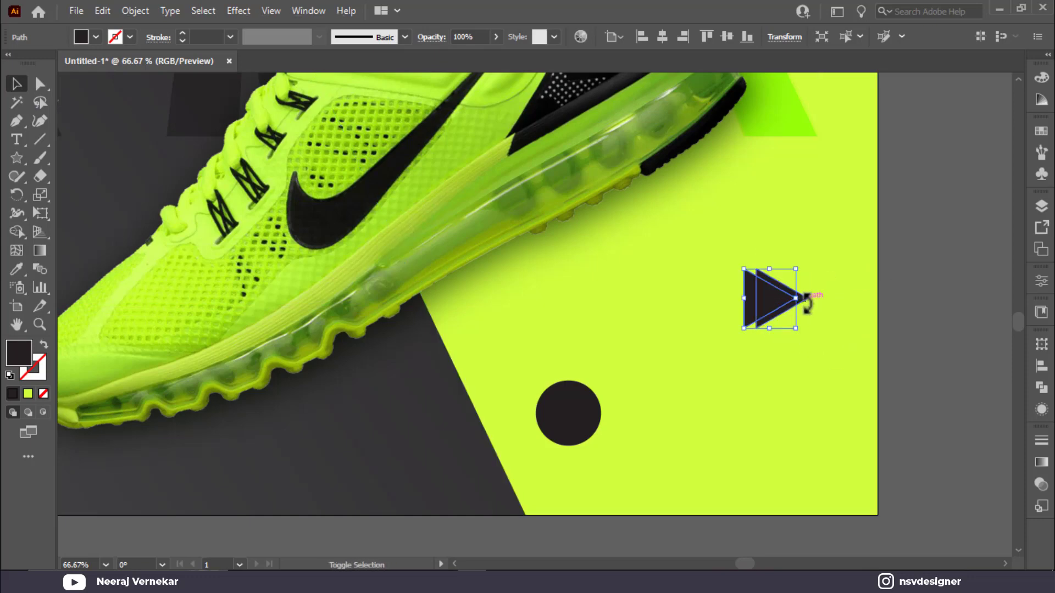
left_click(805, 301, "shift")
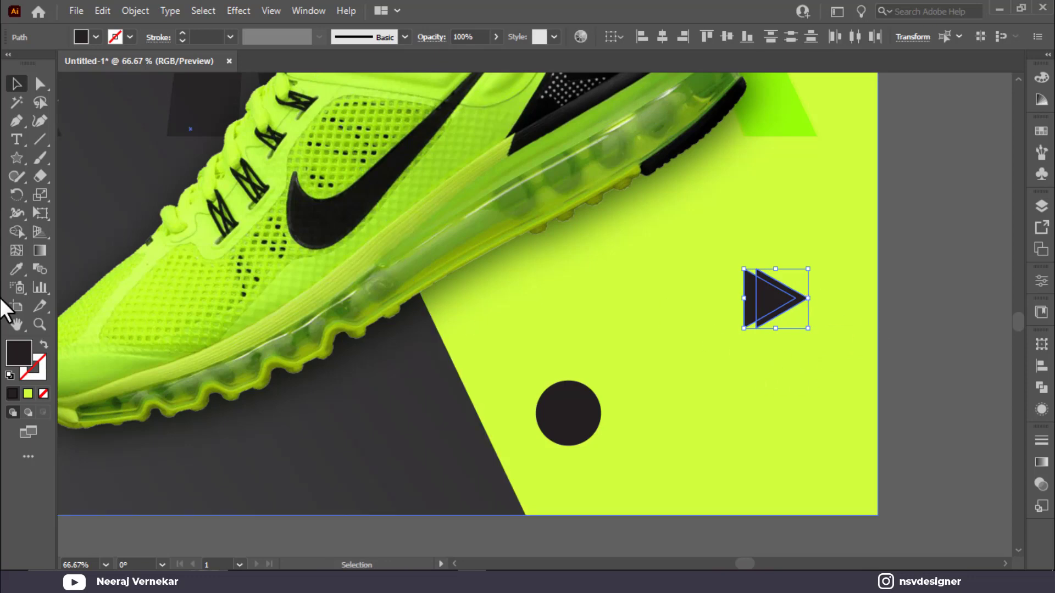
Cut the overlapping triangles into a right-pointing chevron with the Shape Builder and place it inside the dark circle
left_click(16, 231)
mouse_move(756, 301)
left_mouse_down()
mouse_move(800, 308)
mouse_move(575, 420)
mouse_move(588, 425)
left_mouse_up()
key("v")
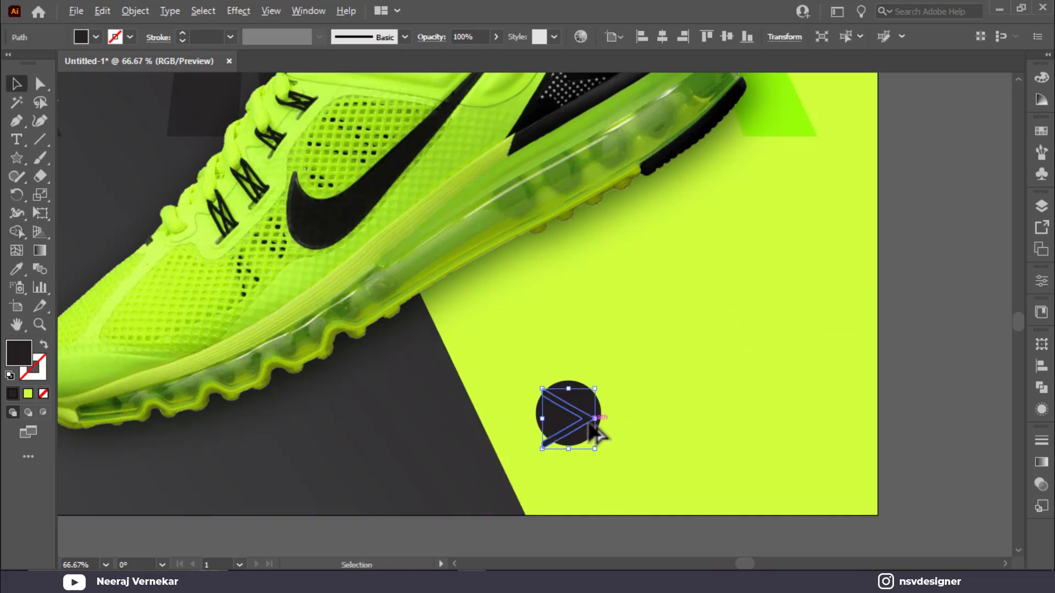
scroll(587, 425, "up", 2)
left_click_drag(606, 348, 579, 366)
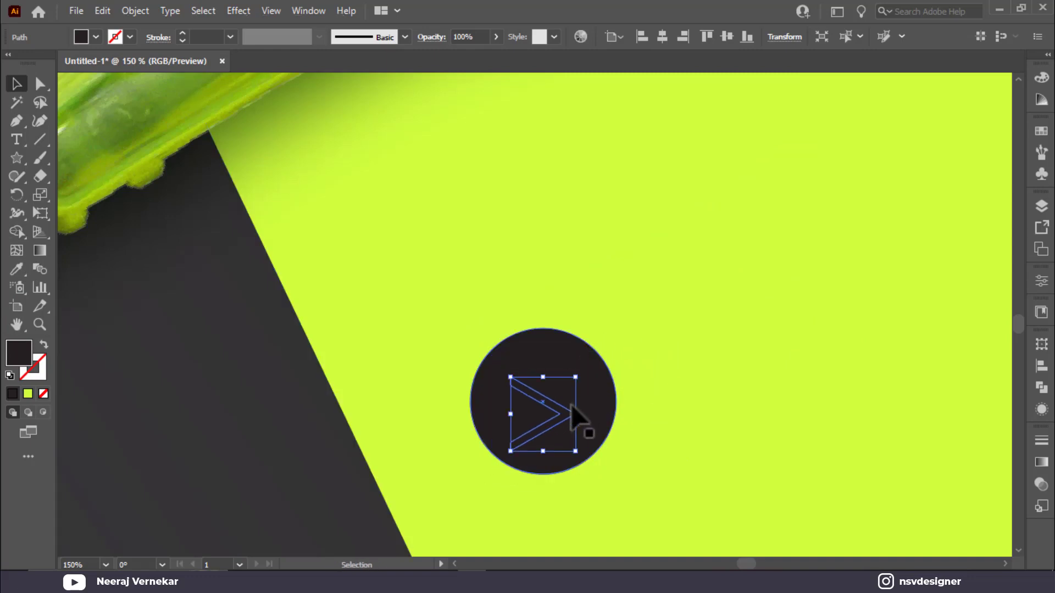
Fill the chevron in the dark circle with the lime green sampled from the panel
mouse_move(572, 406)
left_mouse_down()
mouse_move(579, 394)
mouse_move(577, 405)
left_mouse_up()
key("ctrl+z")
left_click(566, 410)
key("i")
left_click(772, 380)
Center the chevron and circle on each other horizontally and vertically, then shift the chevron slightly right within the circle
key("v")
left_click(562, 356, "shift")
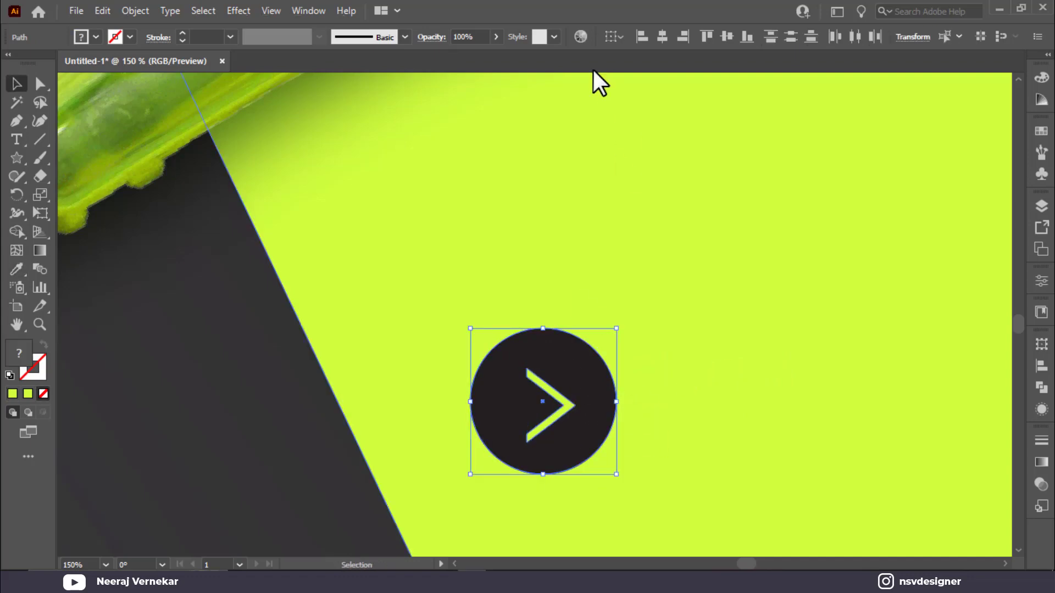
left_click(664, 41)
left_click(726, 36)
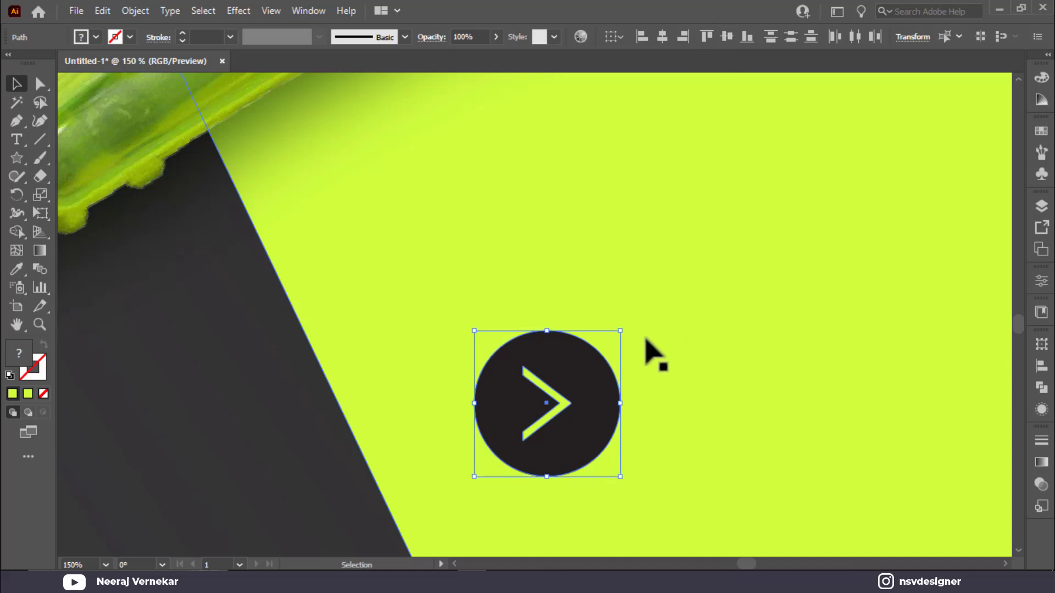
left_click(681, 345)
left_click(574, 403)
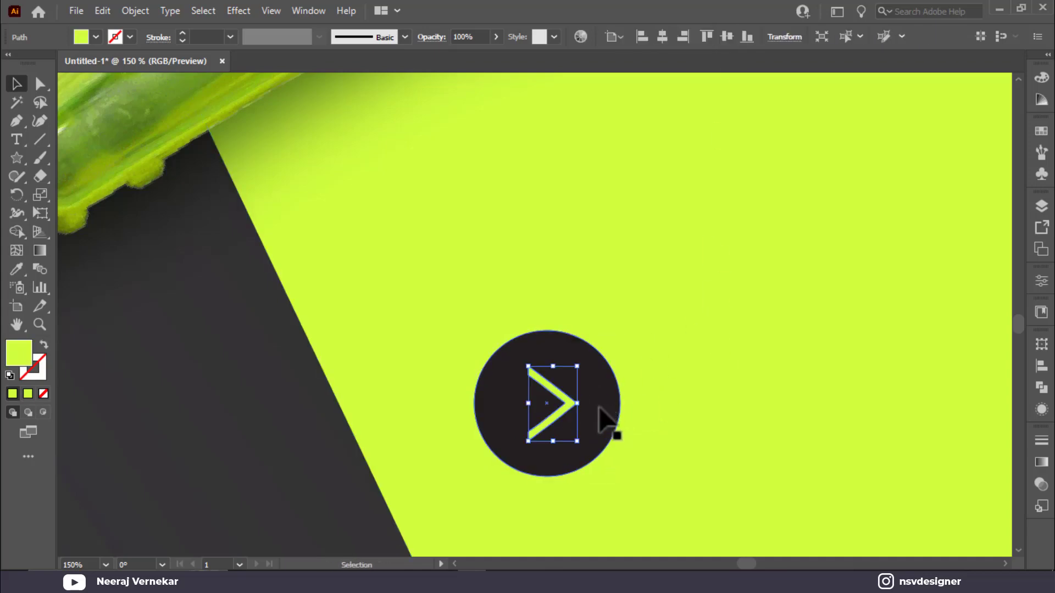
Duplicate the circular arrow button horizontally and rotate the left one so its chevron points left
left_click(605, 416, "shift")
left_click_drag(606, 417, 668, 409)
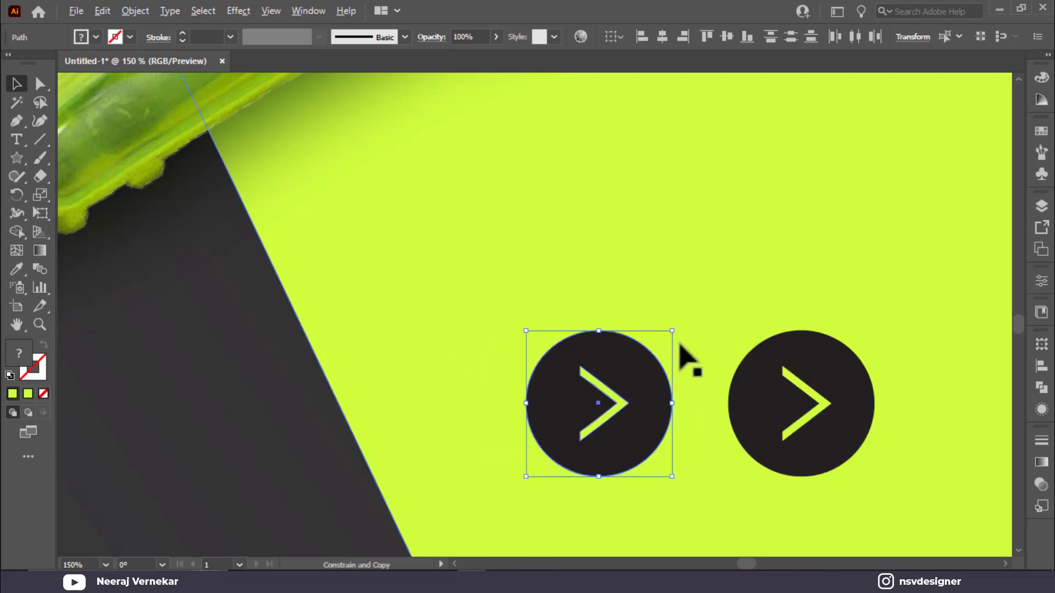
left_click_drag(680, 328, 546, 457)
key("ctrl+0")
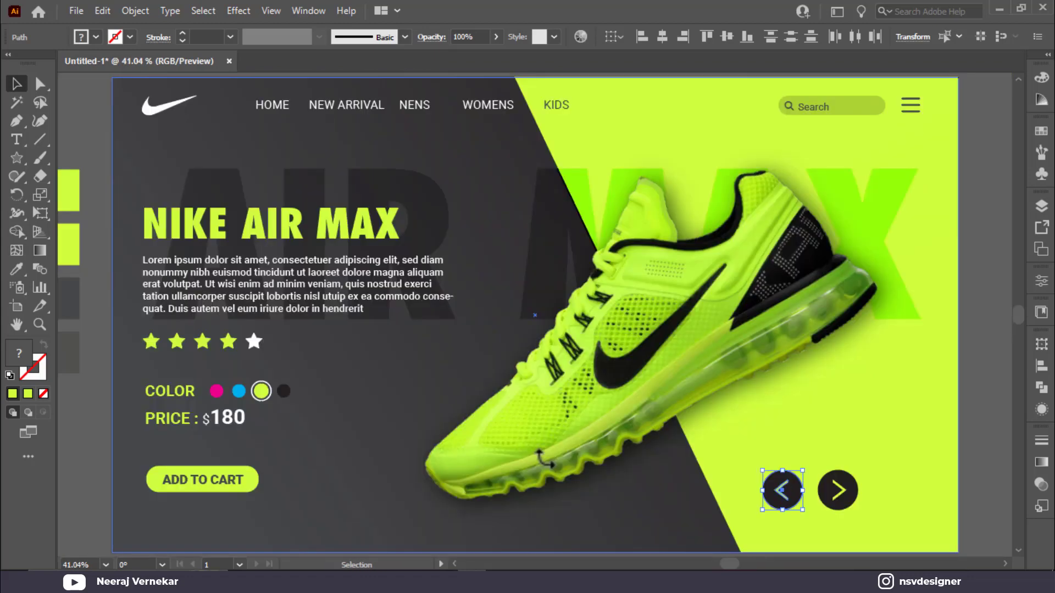
Scale down both arrow buttons and place them in the green panel's lower-right corner with a wider gap between them
left_click_drag(898, 454, 899, 456)
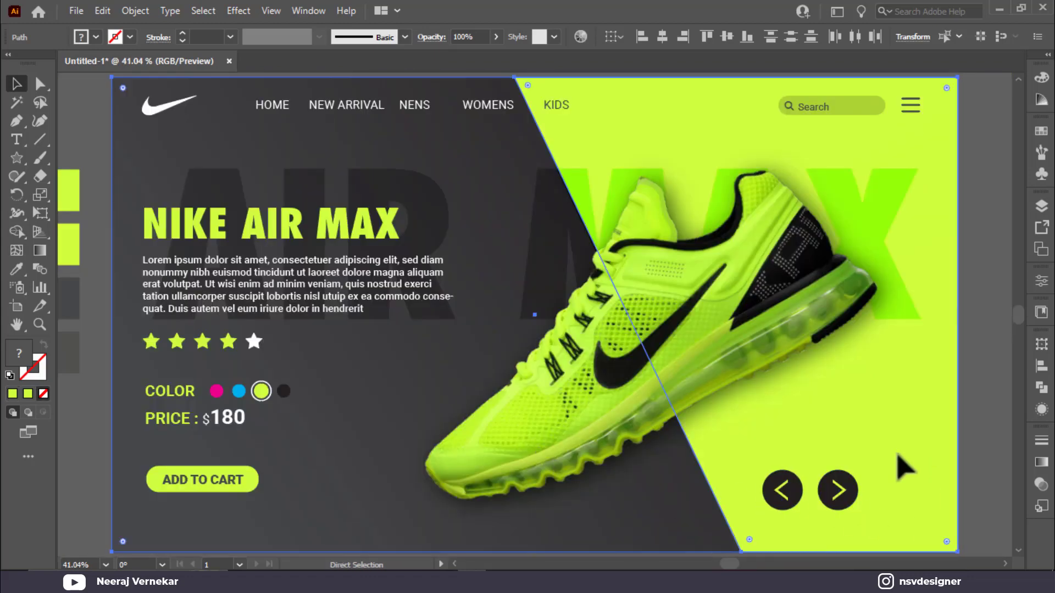
left_click_drag(756, 522, 758, 521)
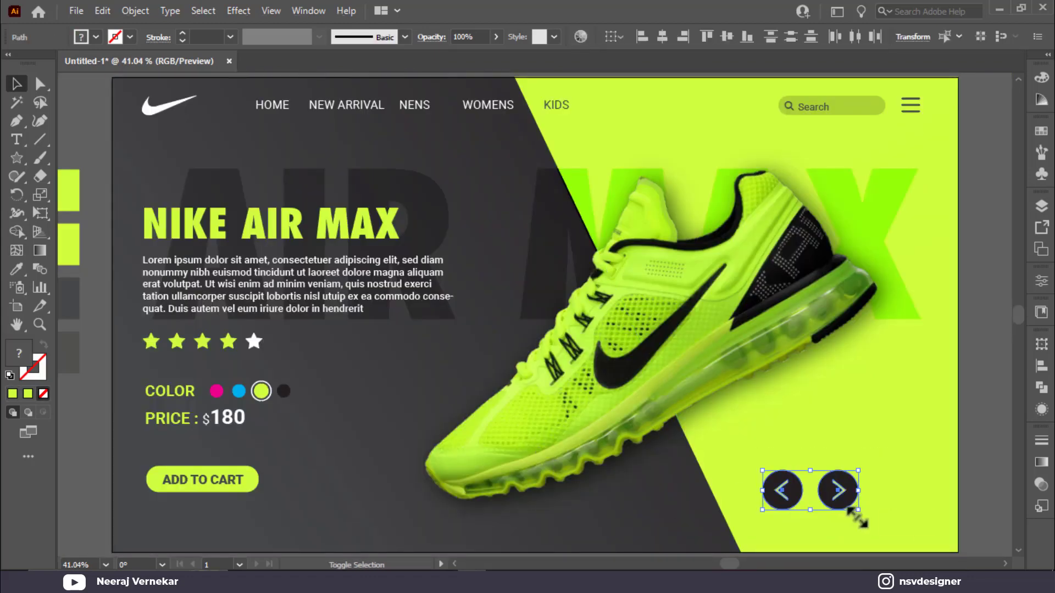
left_click_drag(858, 513, 922, 517)
left_click(977, 492)
left_click_drag(851, 485, 851, 517)
left_click(959, 423)
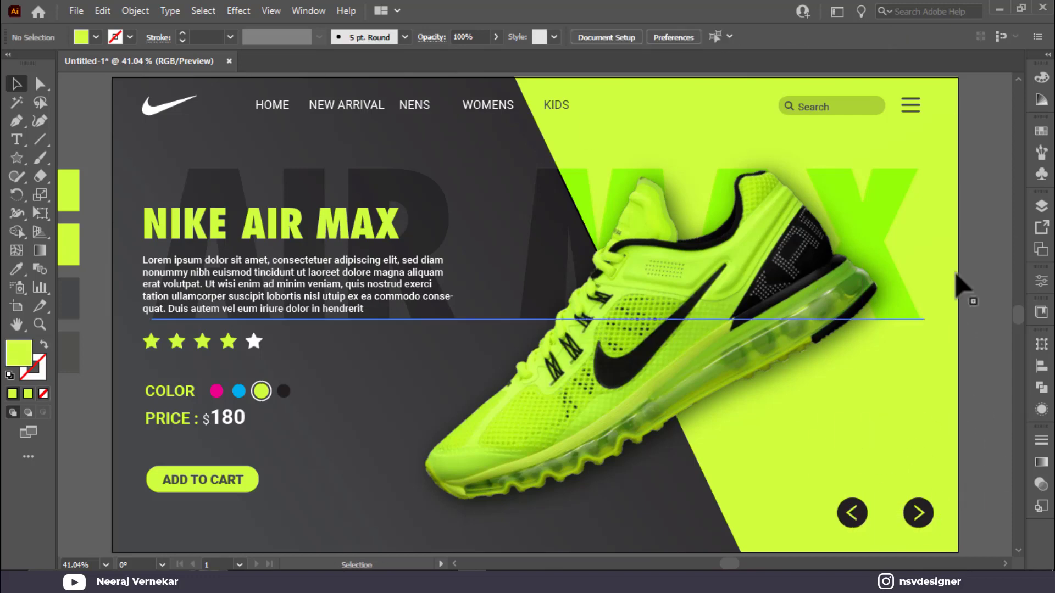